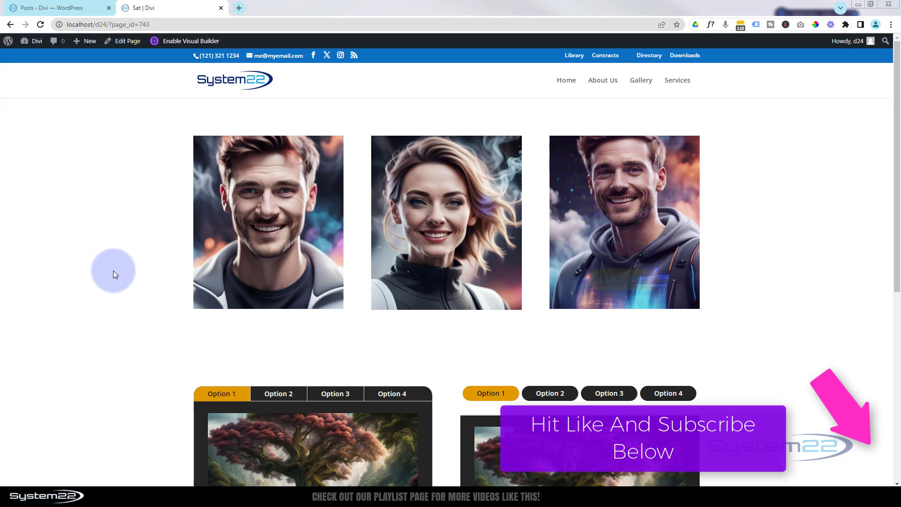
- Open the page in the Visual Builder and delete the row containing the three portrait cards
{"action": "mouse_move", "coordinate": [237, 247]}
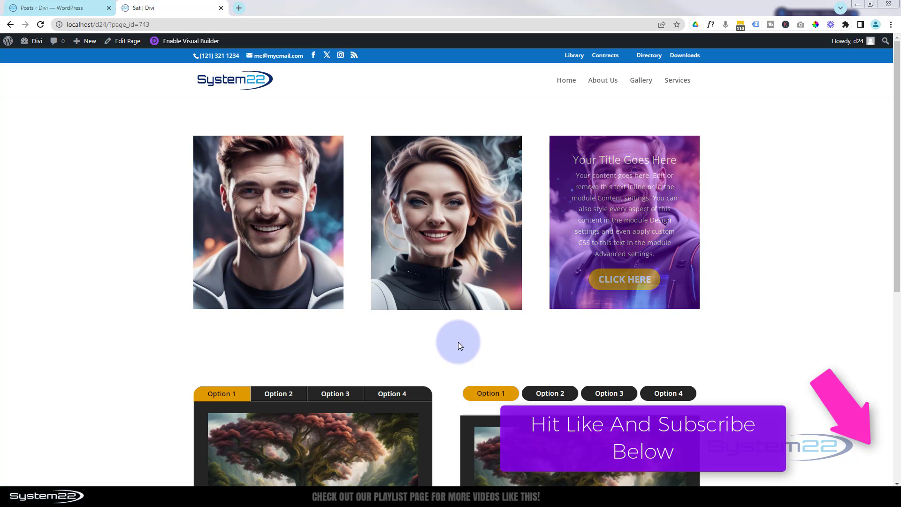
{"action": "mouse_move", "coordinate": [451, 291]}
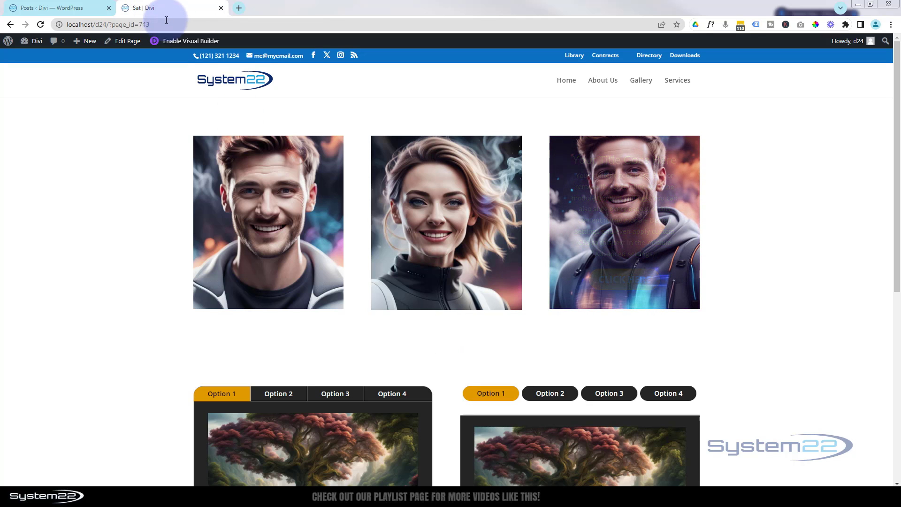
{"action": "left_click", "coordinate": [178, 42]}
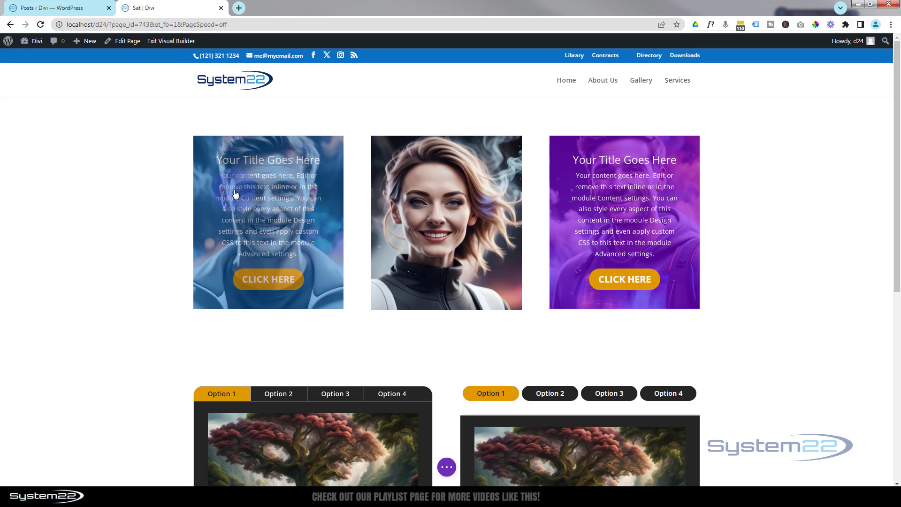
{"action": "mouse_move", "coordinate": [226, 115]}
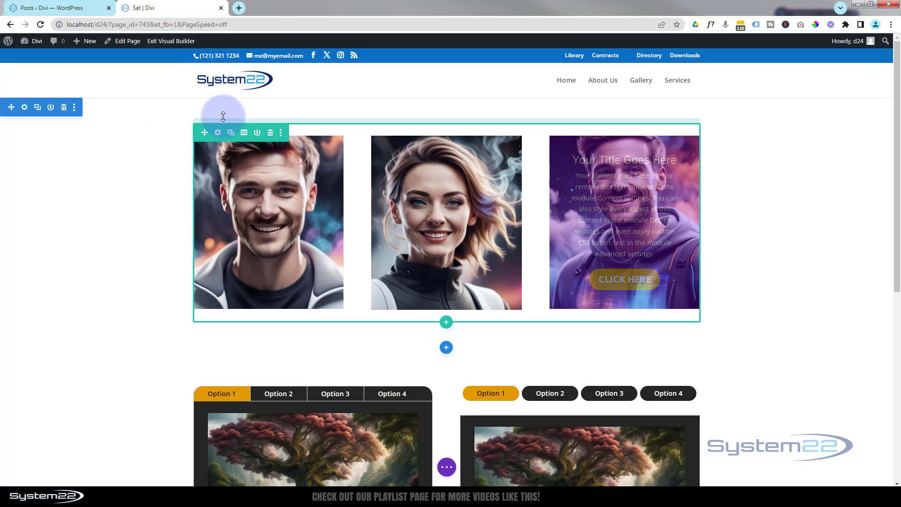
{"action": "left_click", "coordinate": [271, 134]}
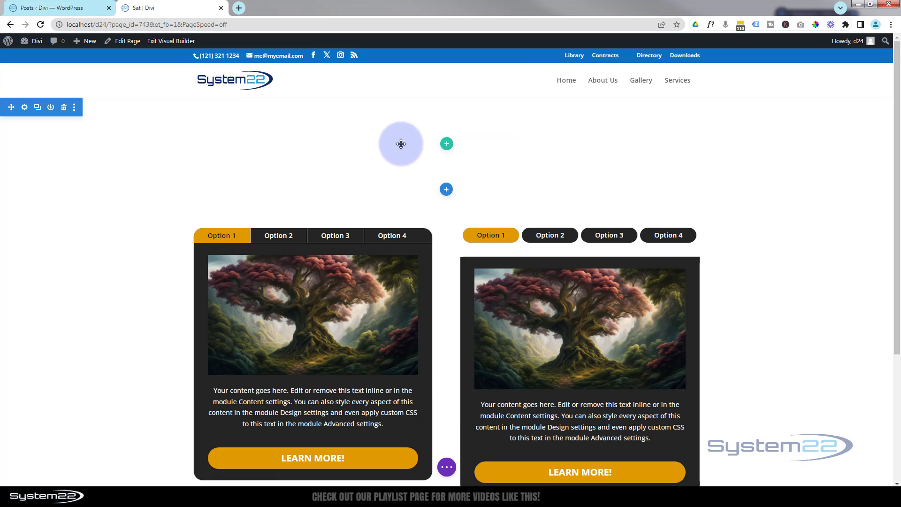
- Insert a row with three equal columns and add a Call To Action module to its first column
{"action": "left_click", "coordinate": [447, 145]}
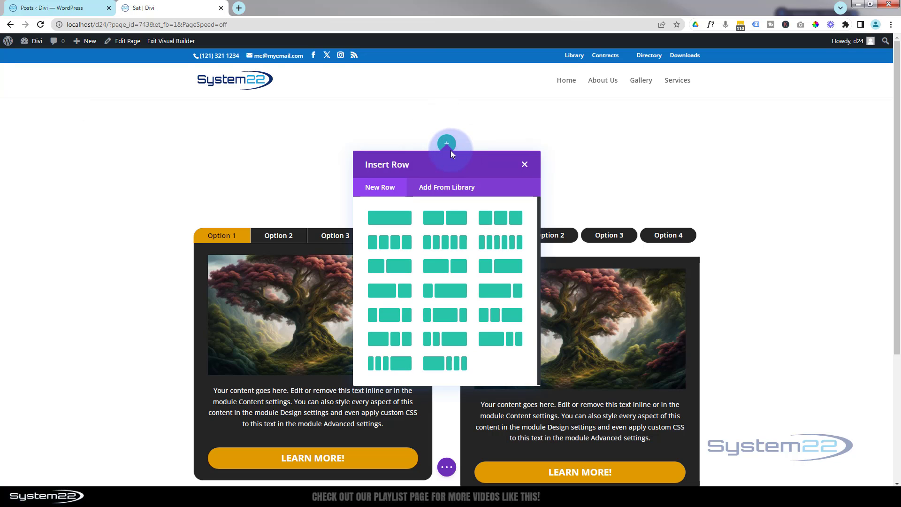
{"action": "left_click", "coordinate": [509, 219]}
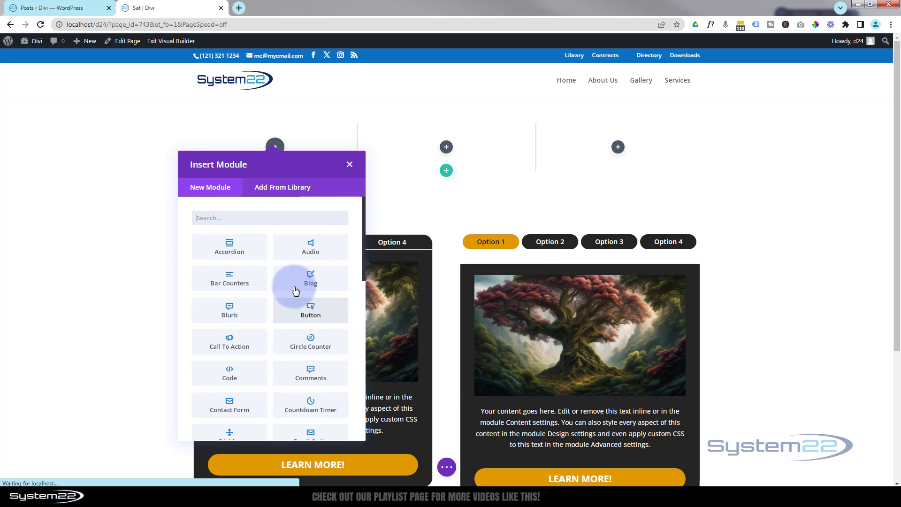
{"action": "scroll", "coordinate": [292, 284], "scroll_direction": "down", "scroll_amount": 2}
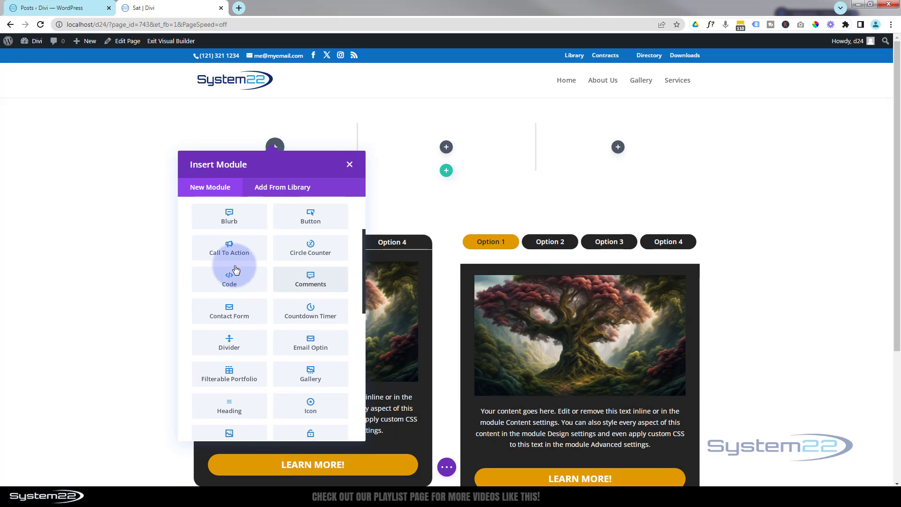
{"action": "left_click", "coordinate": [230, 248]}
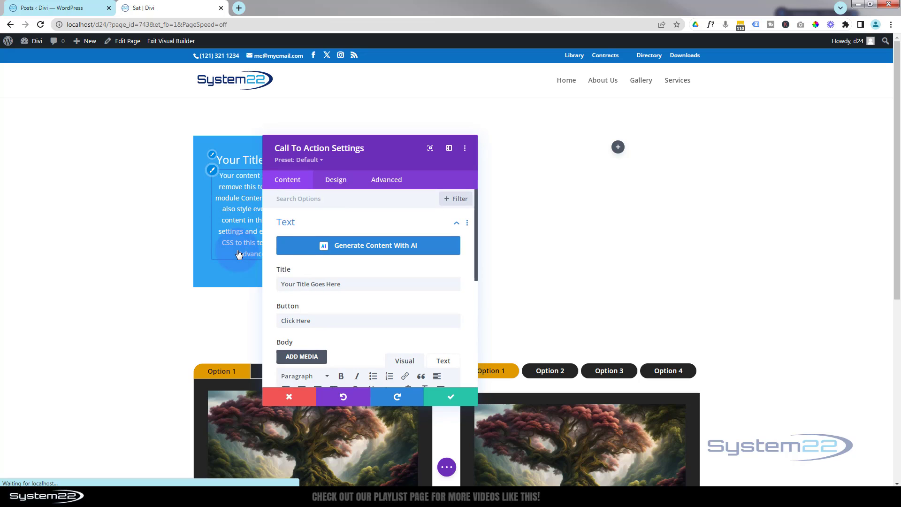
- Set the Call To Action's button link URL to # and keep its link target as In The Same Window
{"action": "left_click_drag", "start_coordinate": [389, 156], "coordinate": [510, 157]}
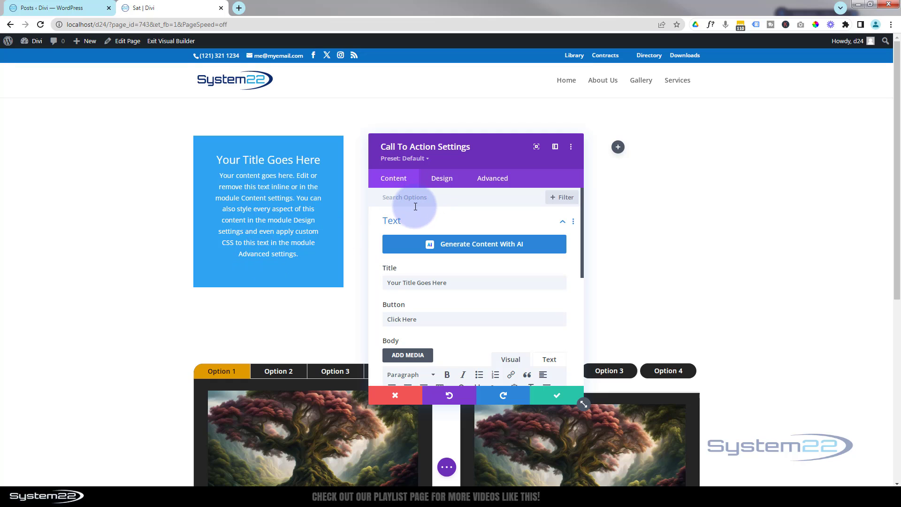
{"action": "scroll", "coordinate": [413, 205], "scroll_direction": "down", "scroll_amount": 4}
{"action": "scroll", "coordinate": [415, 207], "scroll_direction": "down", "scroll_amount": 2}
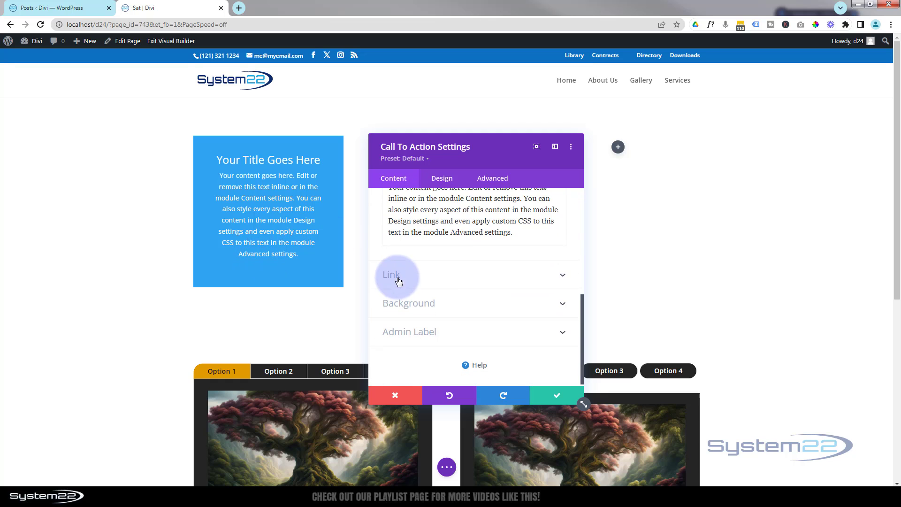
{"action": "left_click", "coordinate": [429, 276]}
{"action": "left_click", "coordinate": [400, 234]}
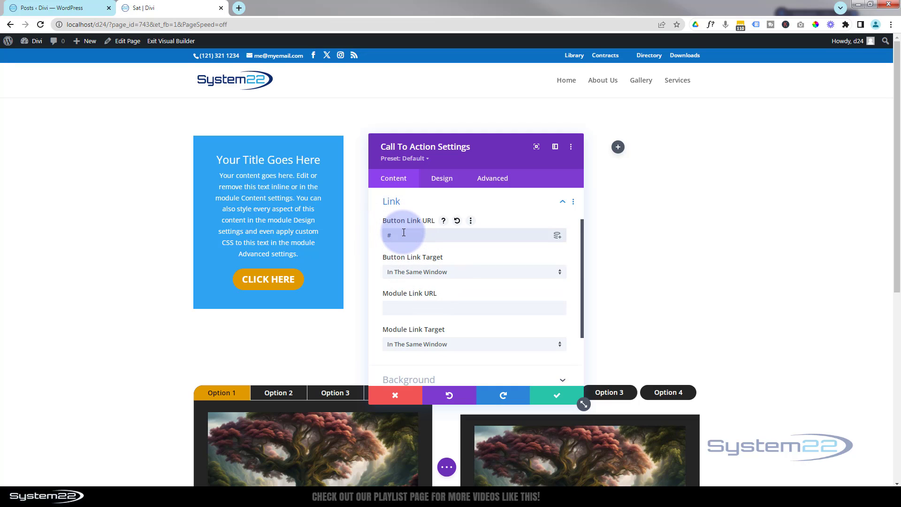
{"action": "left_click", "coordinate": [505, 230]}
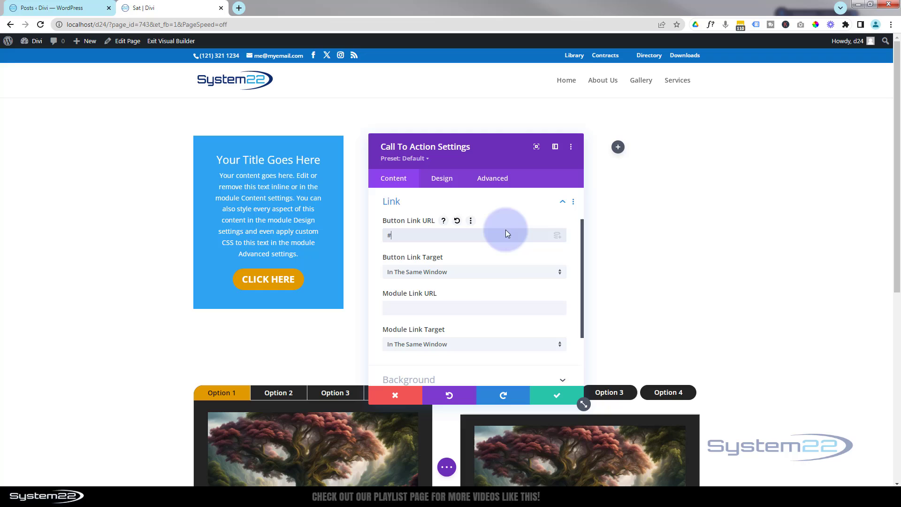
{"action": "left_click", "coordinate": [408, 275]}
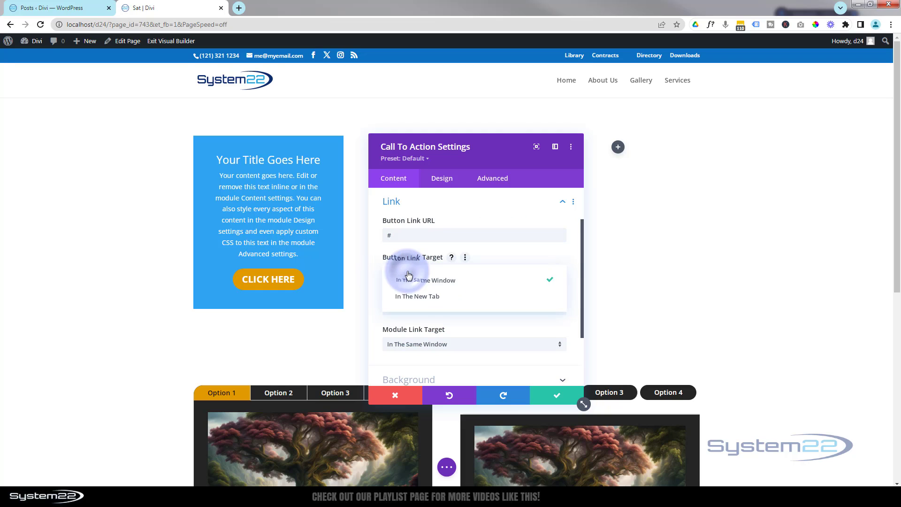
{"action": "left_click", "coordinate": [376, 280]}
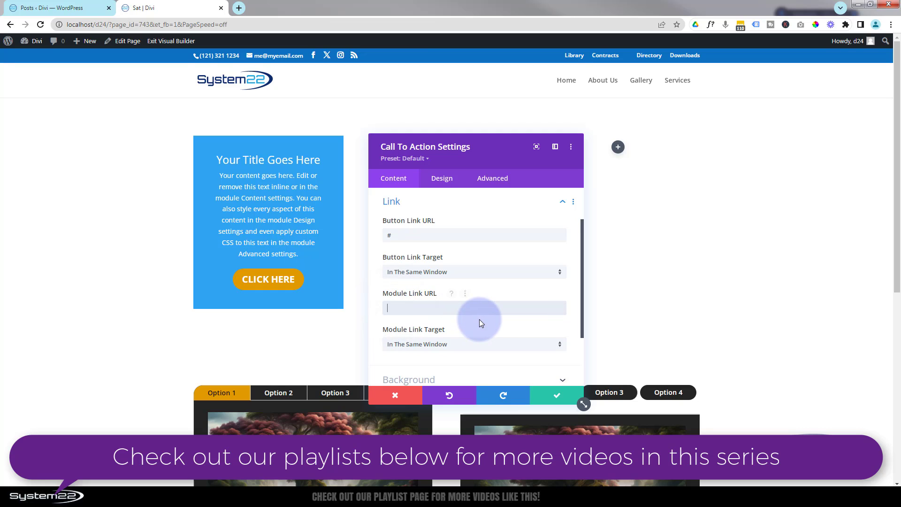
- Change the Call To Action module's background colour to the darker blue saved swatch
{"action": "scroll", "coordinate": [479, 279], "scroll_direction": "down", "scroll_amount": 2}
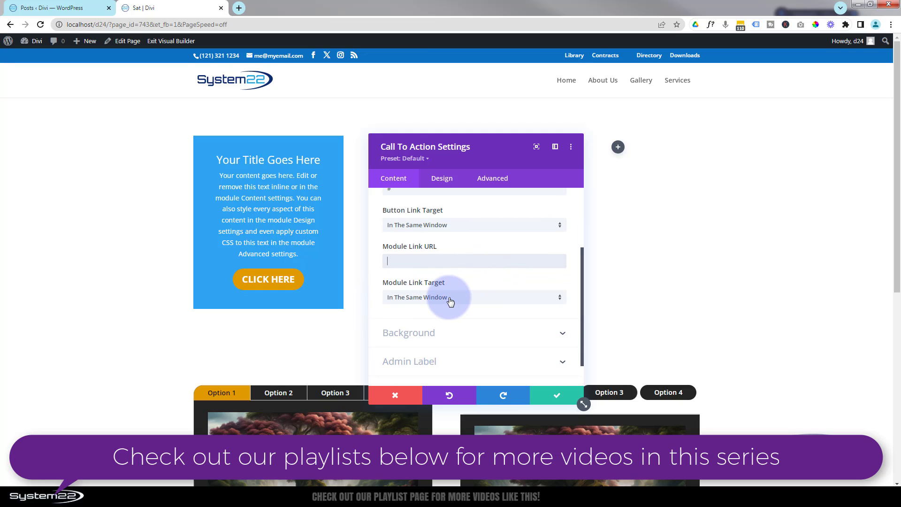
{"action": "scroll", "coordinate": [465, 291], "scroll_direction": "down", "scroll_amount": 2}
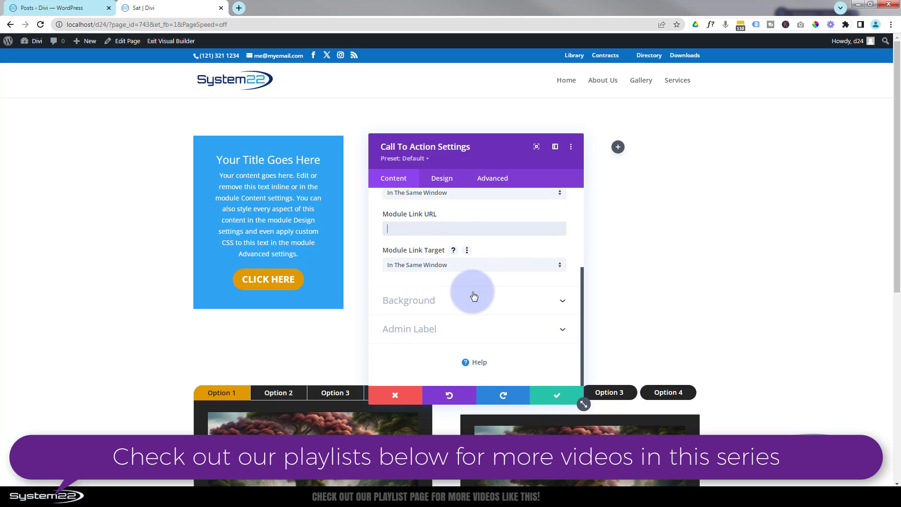
{"action": "left_click", "coordinate": [450, 304]}
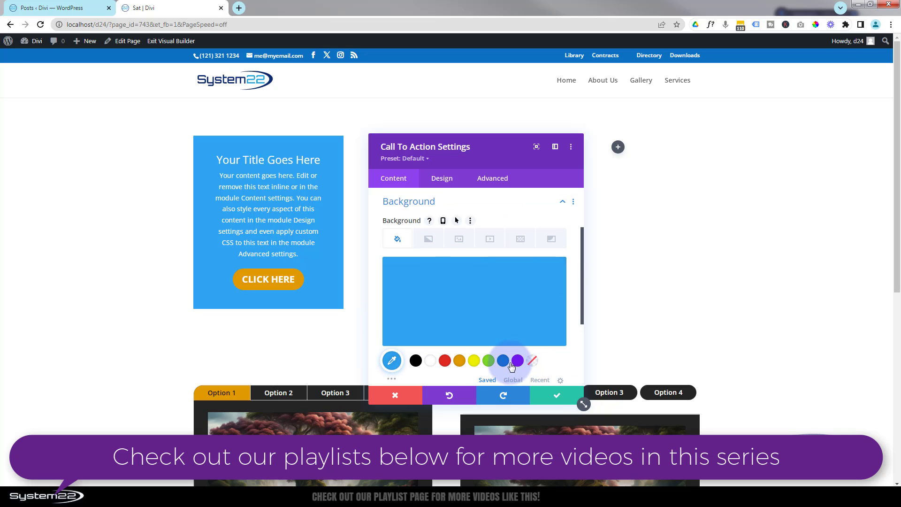
{"action": "left_click", "coordinate": [503, 363]}
- Review the Call To Action's title, button and body text, and save the module settings
{"action": "scroll", "coordinate": [443, 298], "scroll_direction": "up", "scroll_amount": 3}
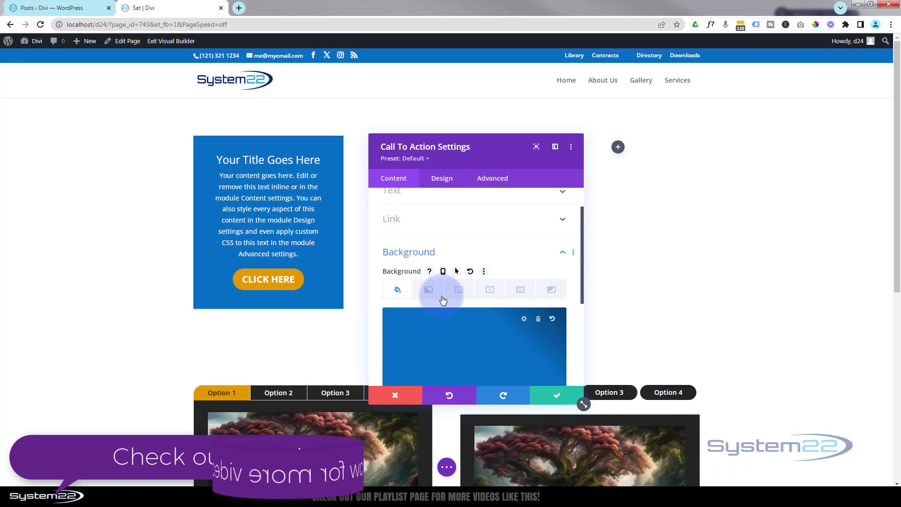
{"action": "left_click", "coordinate": [445, 225]}
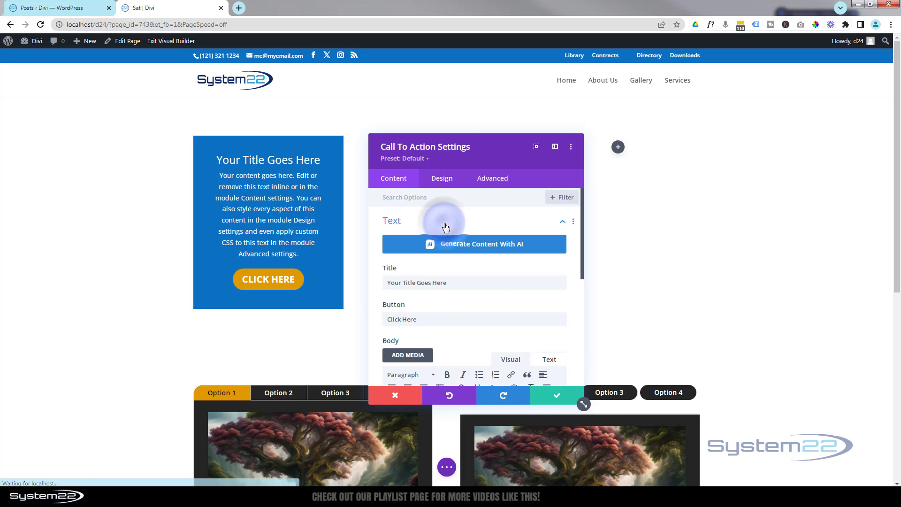
{"action": "scroll", "coordinate": [488, 267], "scroll_direction": "down", "scroll_amount": 2}
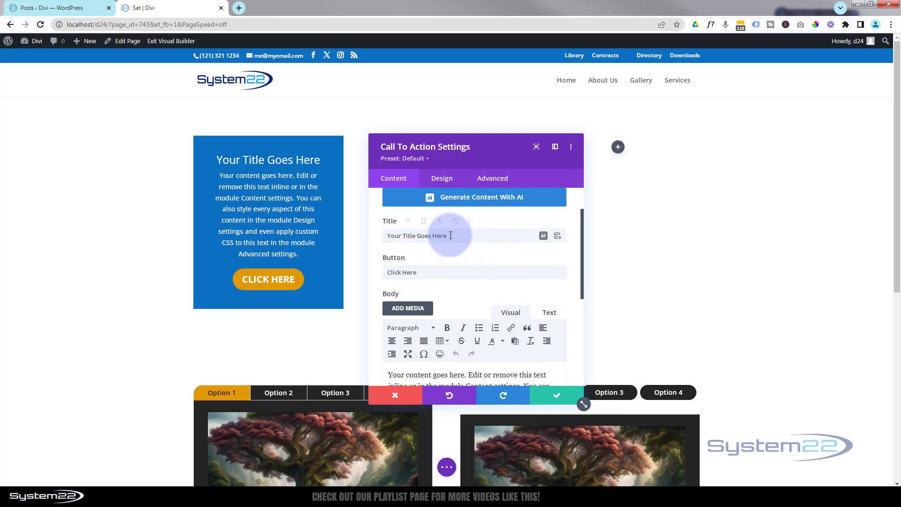
{"action": "left_click_drag", "start_coordinate": [448, 235], "coordinate": [374, 248]}
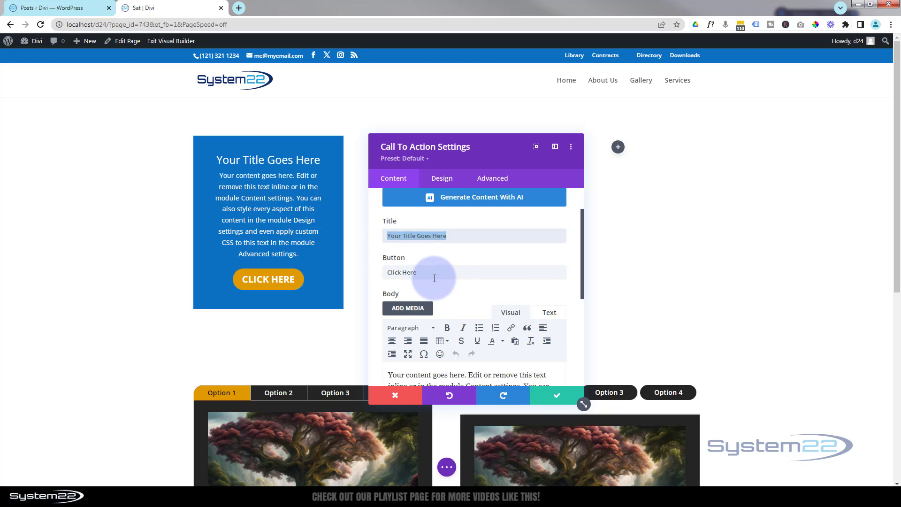
{"action": "left_click_drag", "start_coordinate": [424, 273], "coordinate": [381, 271]}
{"action": "scroll", "coordinate": [440, 282], "scroll_direction": "down", "scroll_amount": 3}
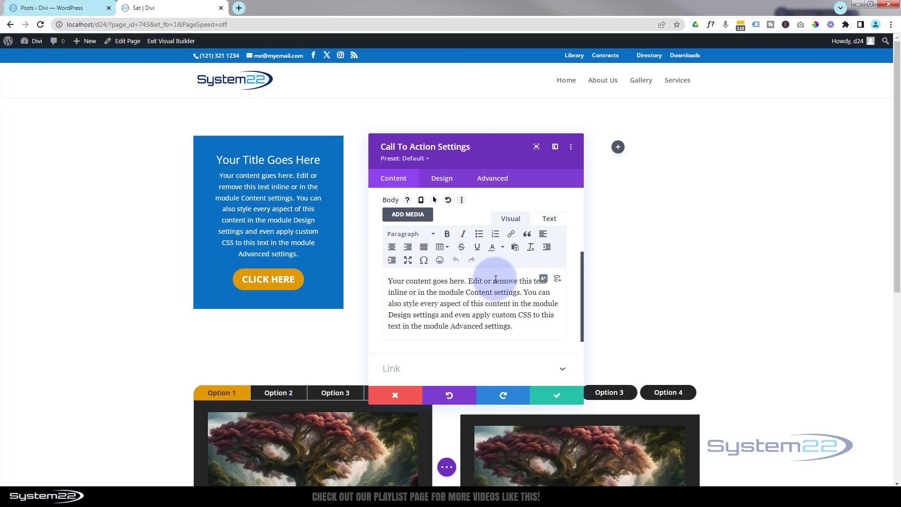
{"action": "left_click", "coordinate": [557, 395]}
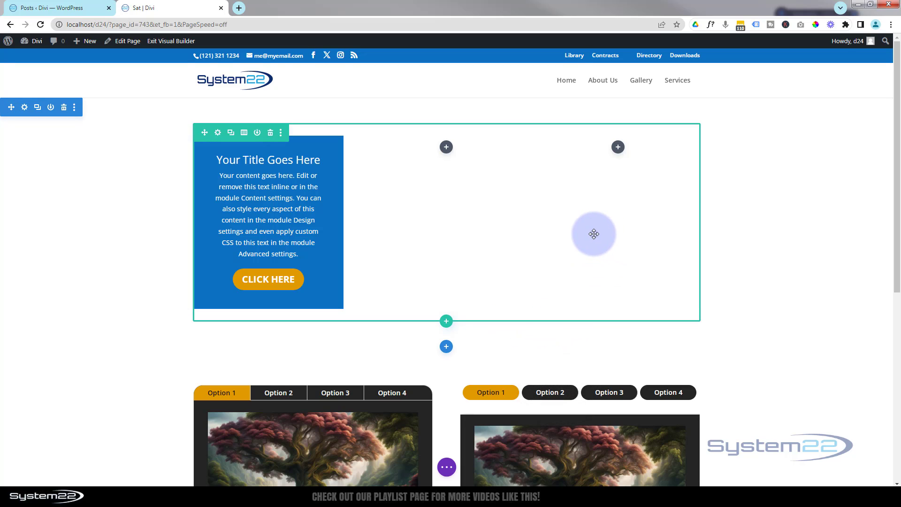
- Set the media library portrait of the smiling man in the light jacket as the first column's background image and save the row settings
{"action": "left_click", "coordinate": [217, 133]}
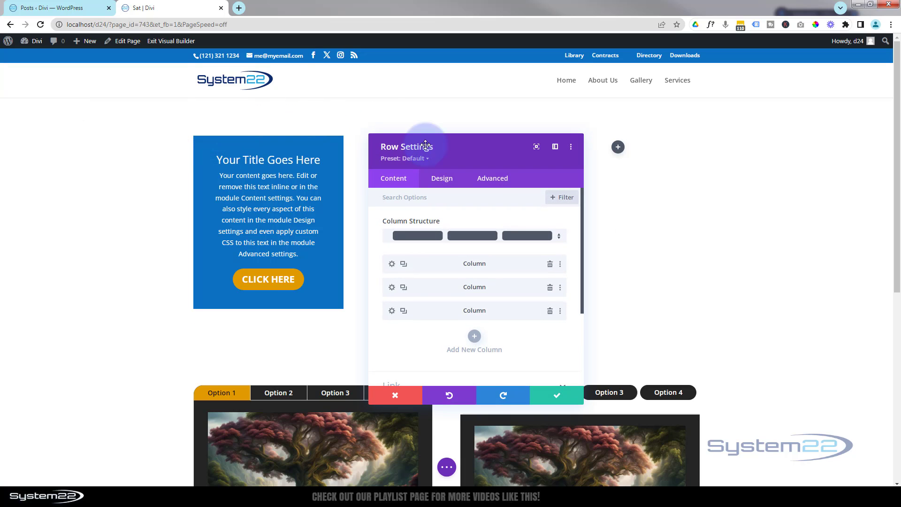
{"action": "left_click", "coordinate": [392, 265]}
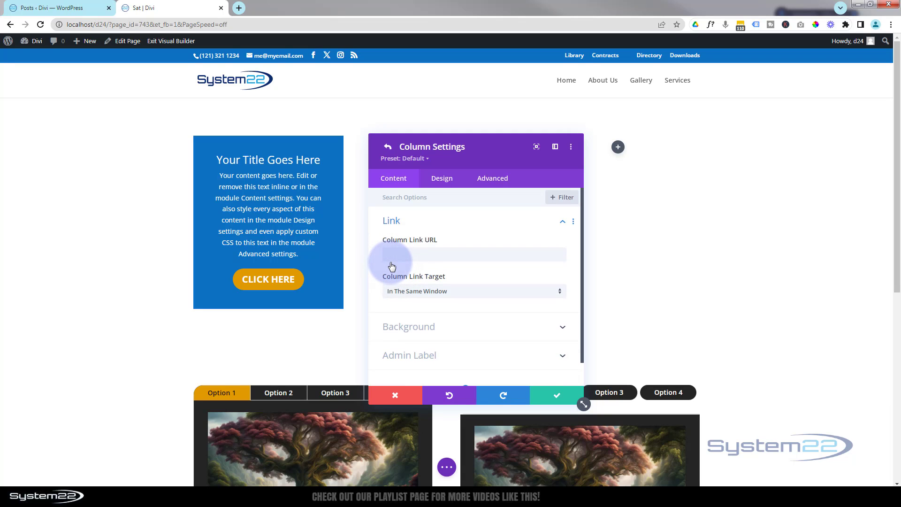
{"action": "left_click", "coordinate": [417, 331]}
{"action": "left_click", "coordinate": [459, 240]}
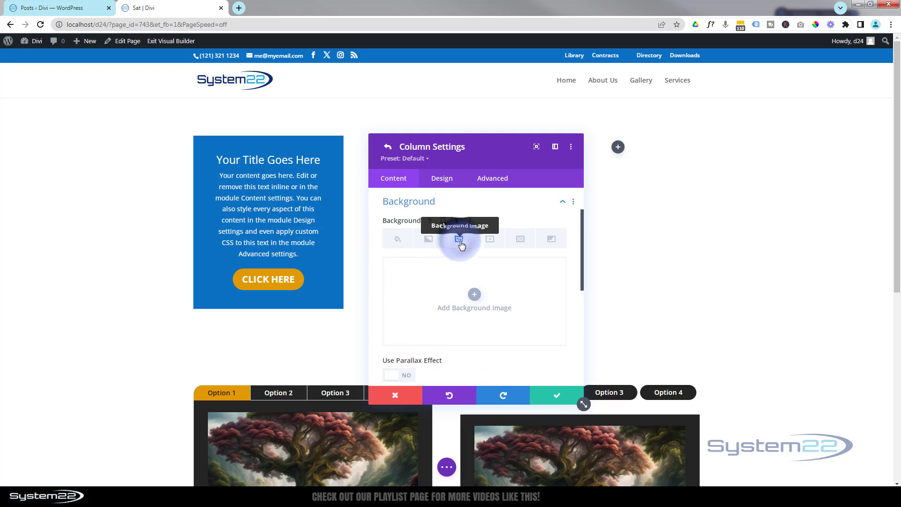
{"action": "left_click", "coordinate": [474, 295]}
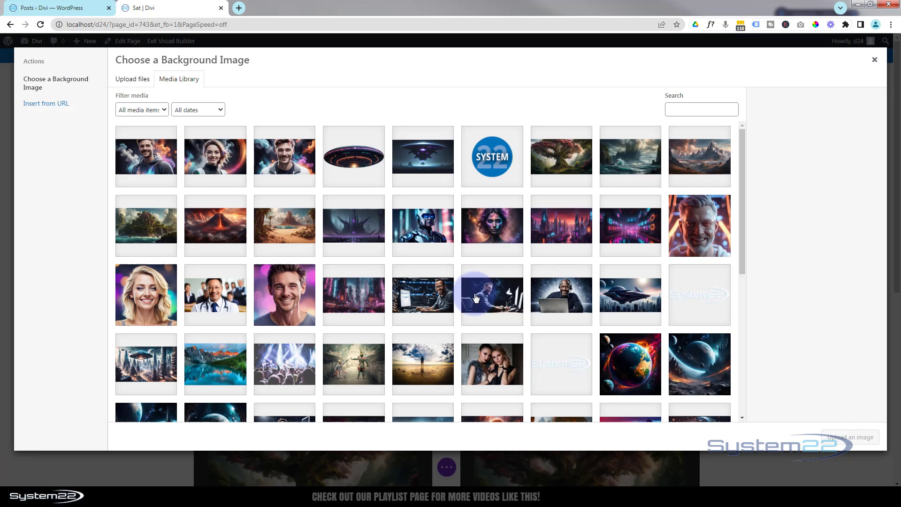
{"action": "left_click", "coordinate": [286, 158]}
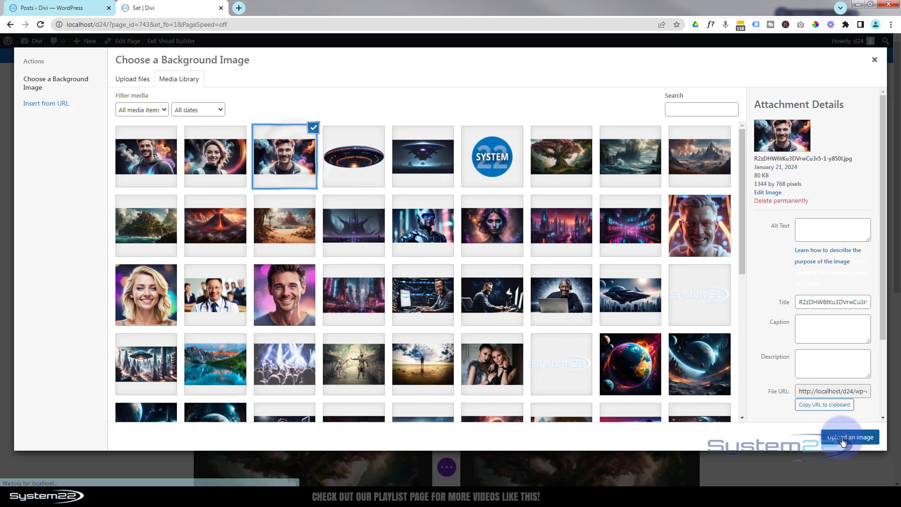
{"action": "left_click", "coordinate": [850, 437]}
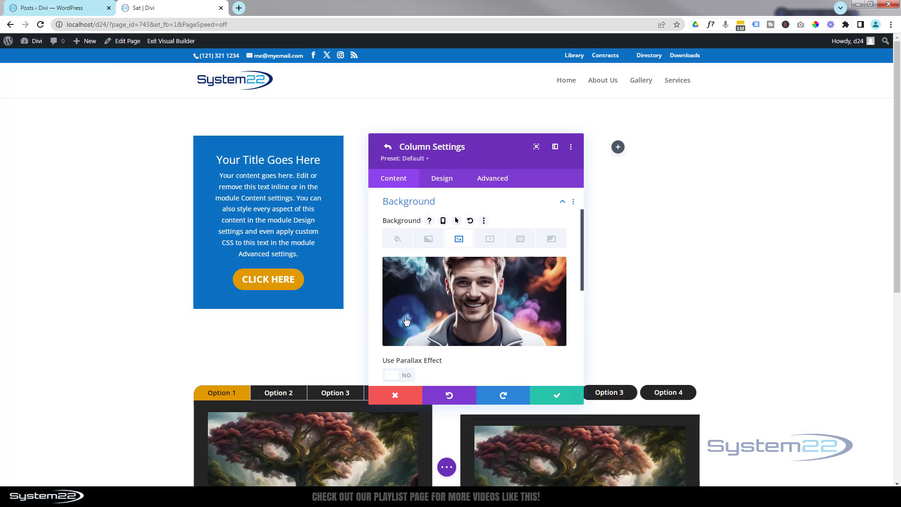
{"action": "mouse_move", "coordinate": [547, 296]}
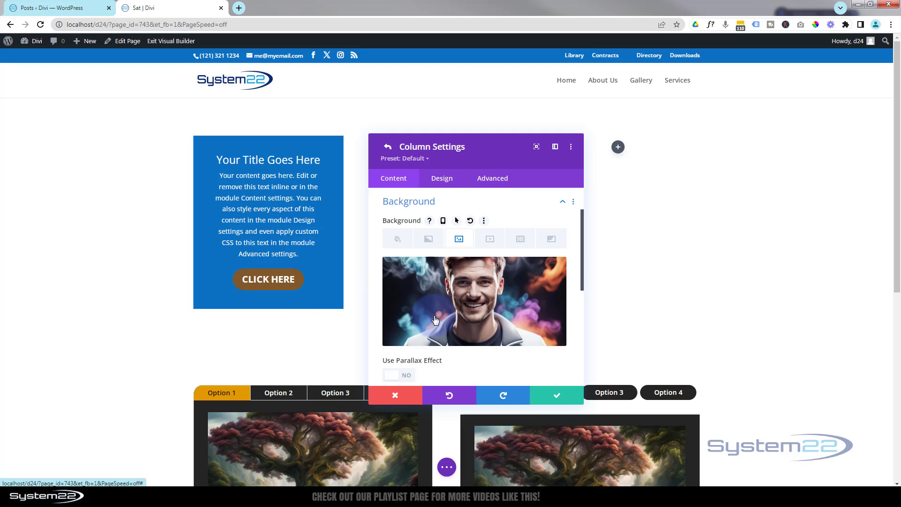
{"action": "mouse_move", "coordinate": [436, 320]}
{"action": "left_click", "coordinate": [552, 399]}
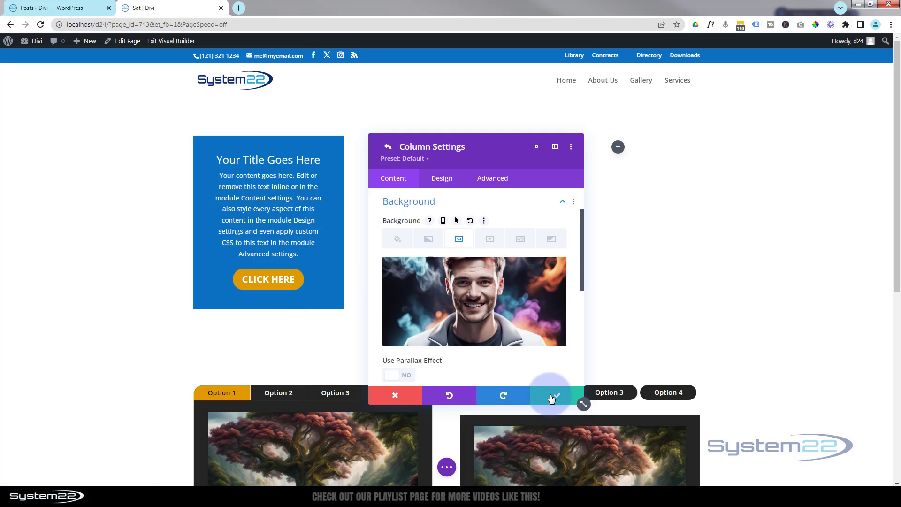
{"action": "left_click", "coordinate": [553, 398]}
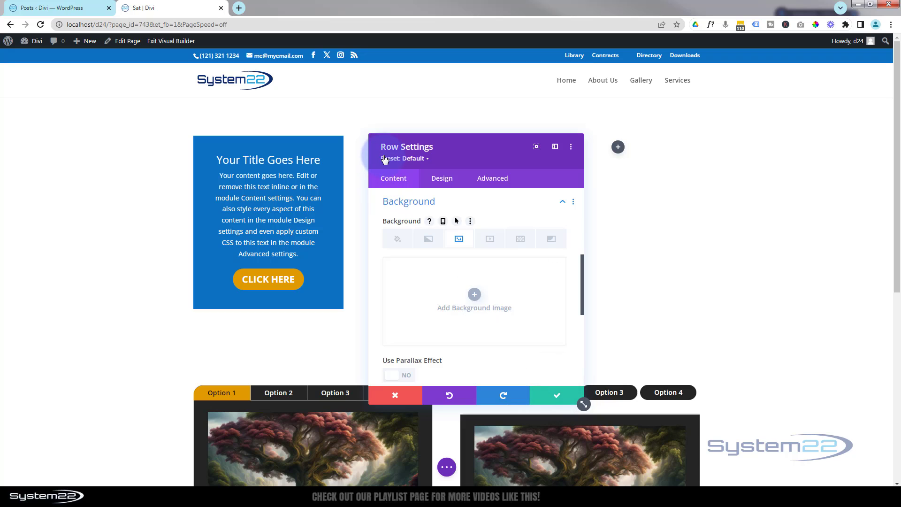
{"action": "left_click", "coordinate": [557, 394]}
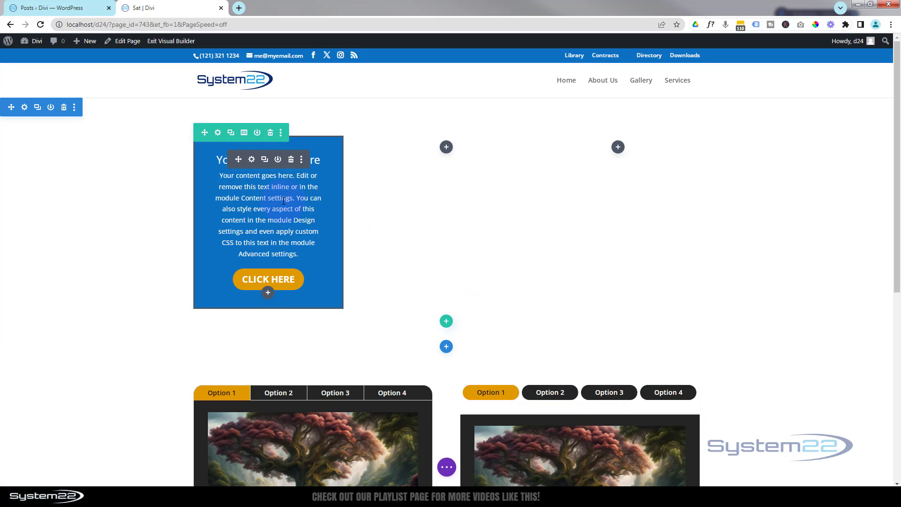
- Enable hover options for the first Call To Action's opacity filter and set its desktop opacity to 0%
{"action": "left_click", "coordinate": [251, 160]}
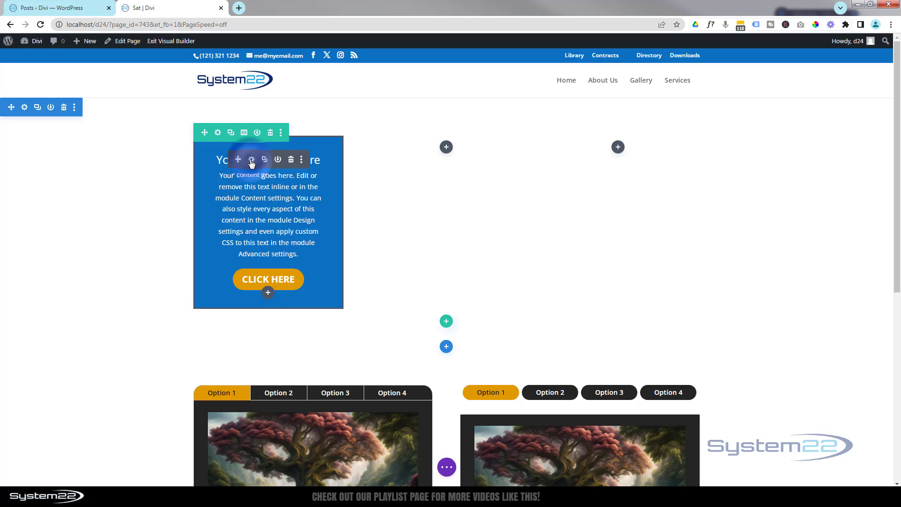
{"action": "left_click", "coordinate": [450, 181]}
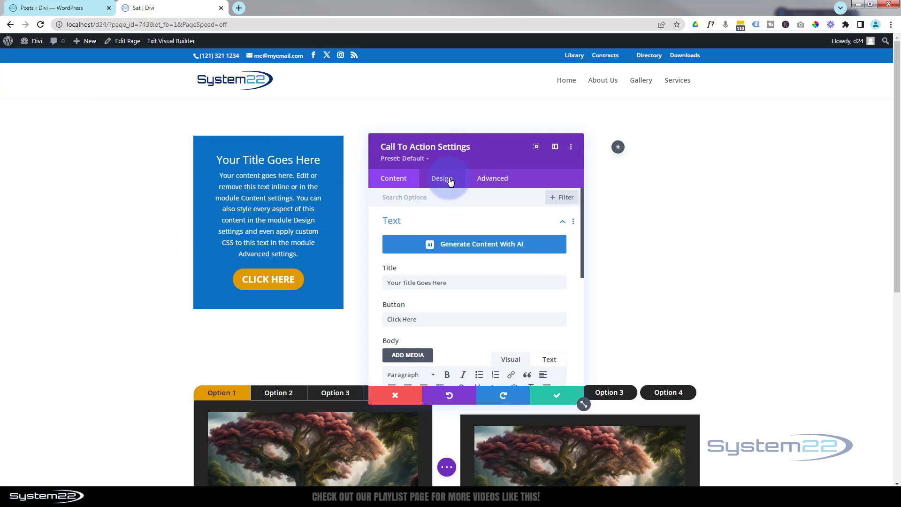
{"action": "scroll", "coordinate": [499, 251], "scroll_direction": "down", "scroll_amount": 5}
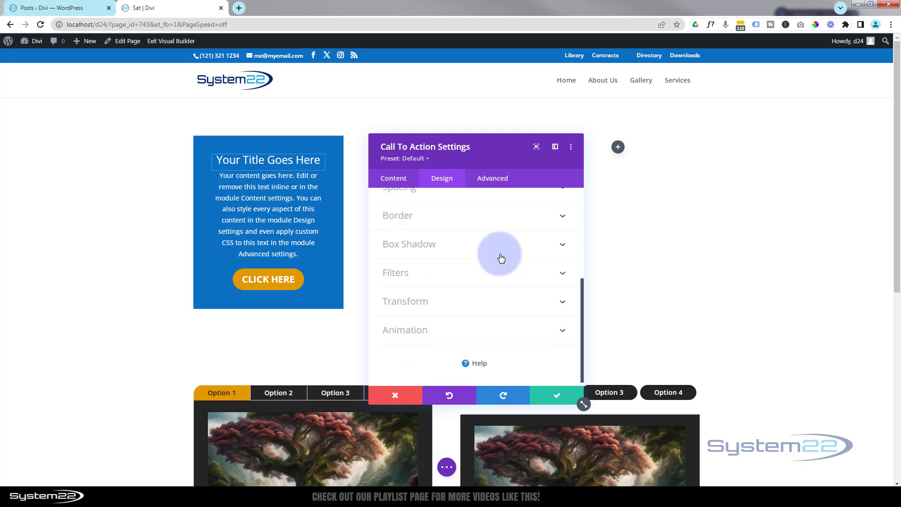
{"action": "left_click", "coordinate": [478, 273]}
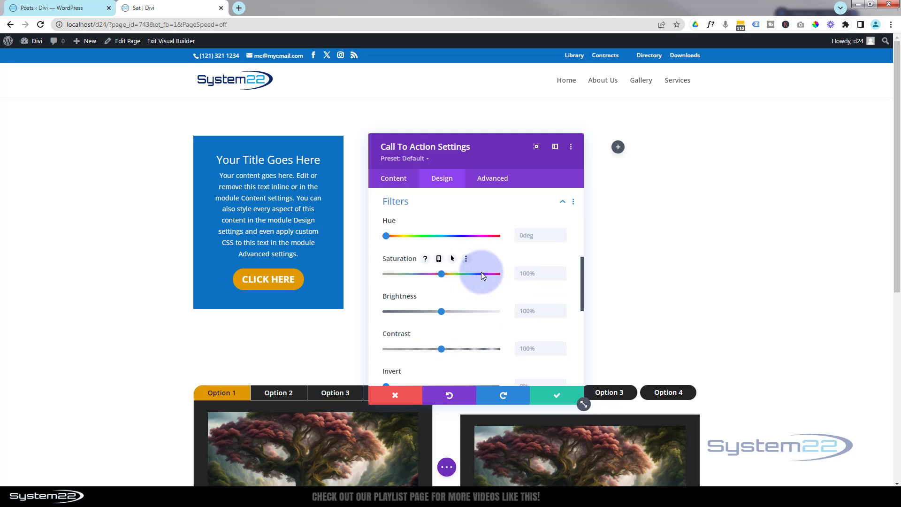
{"action": "scroll", "coordinate": [483, 275], "scroll_direction": "down", "scroll_amount": 5}
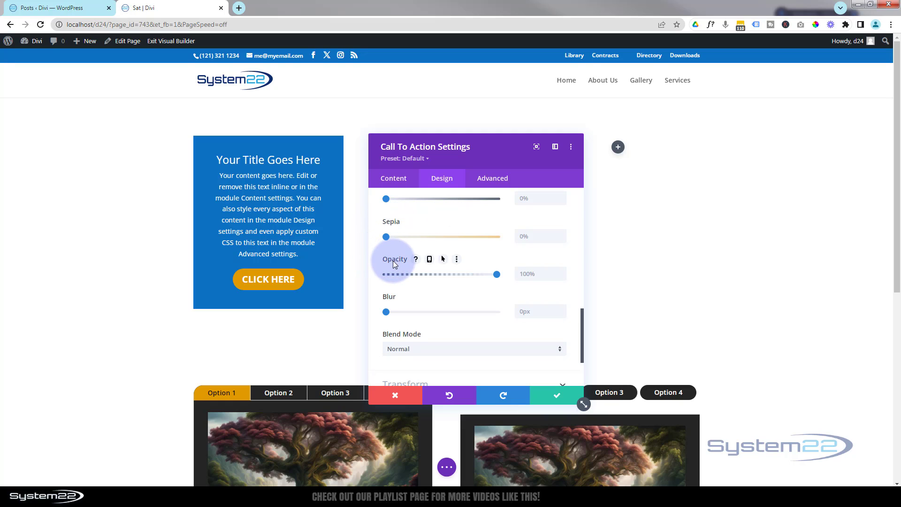
{"action": "left_click", "coordinate": [442, 260]}
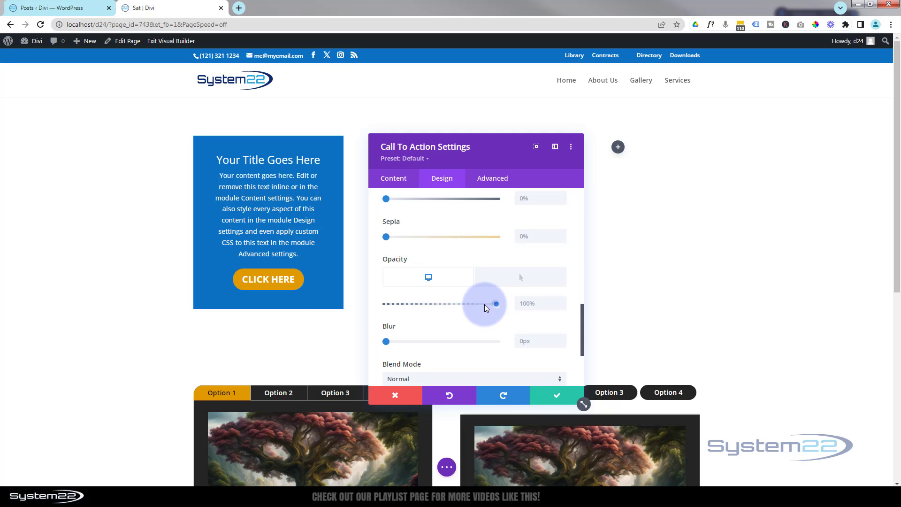
{"action": "left_click_drag", "start_coordinate": [486, 308], "coordinate": [359, 308]}
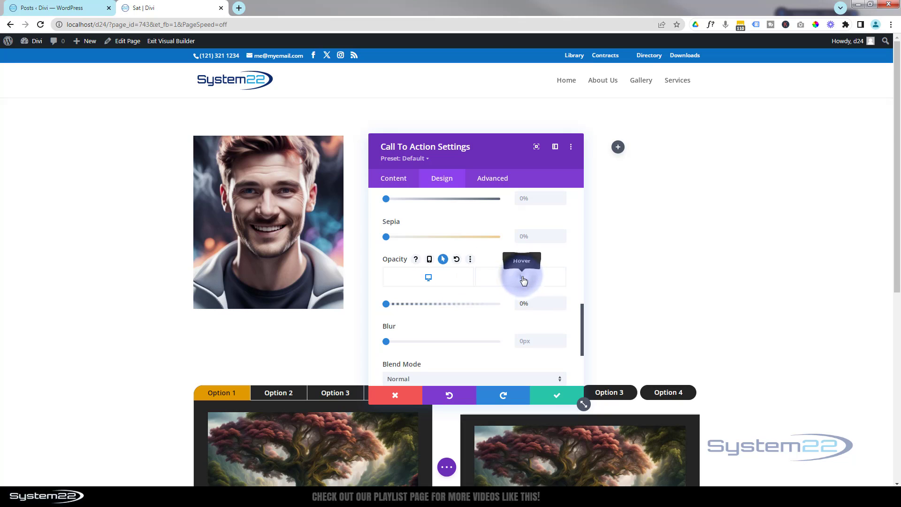
- Set the first Call To Action's hover opacity to 100% and check the desktop and hover states
{"action": "left_click", "coordinate": [523, 280]}
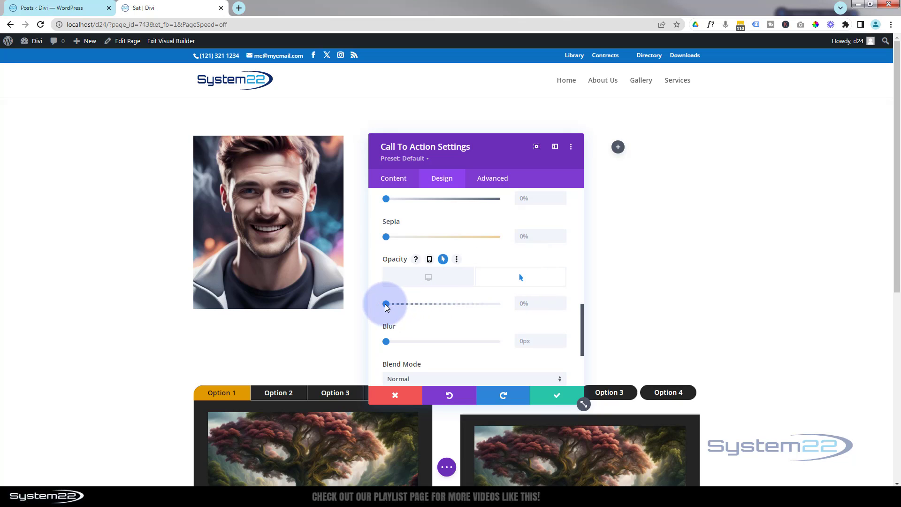
{"action": "left_click_drag", "start_coordinate": [385, 306], "coordinate": [511, 307]}
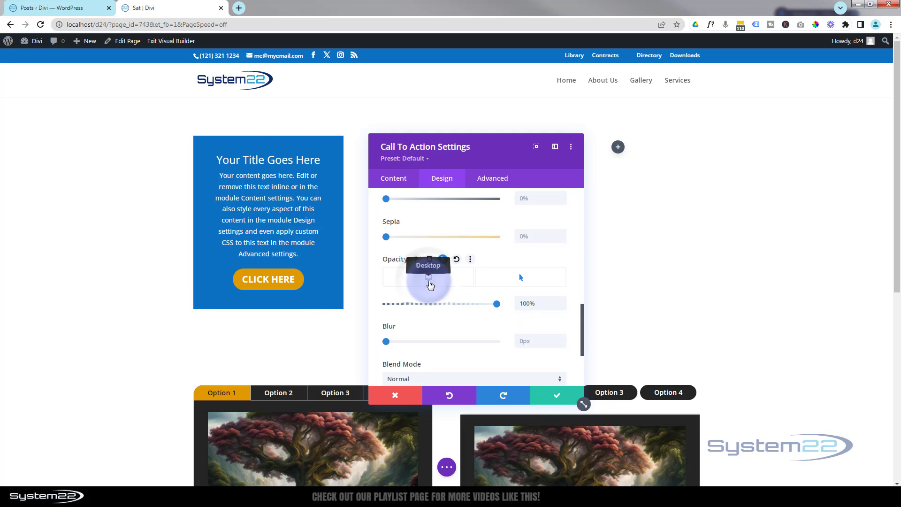
{"action": "left_click", "coordinate": [430, 285]}
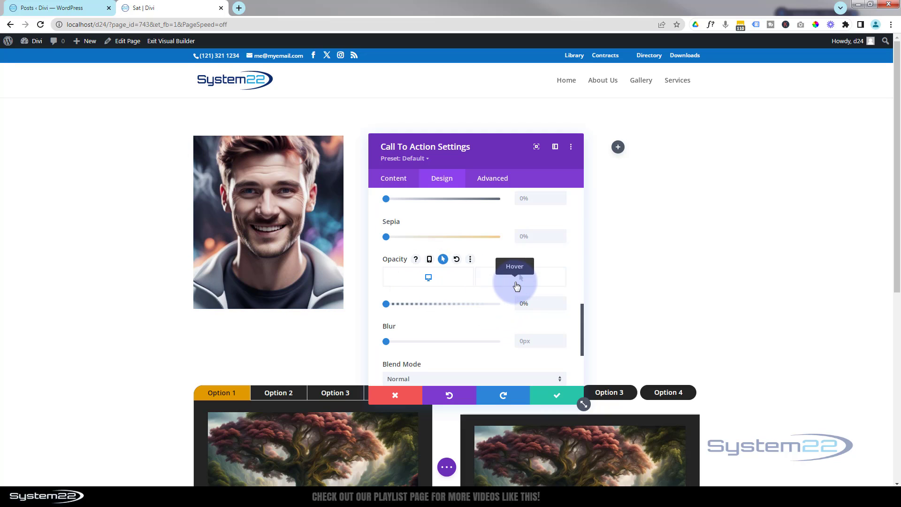
{"action": "left_click", "coordinate": [457, 288]}
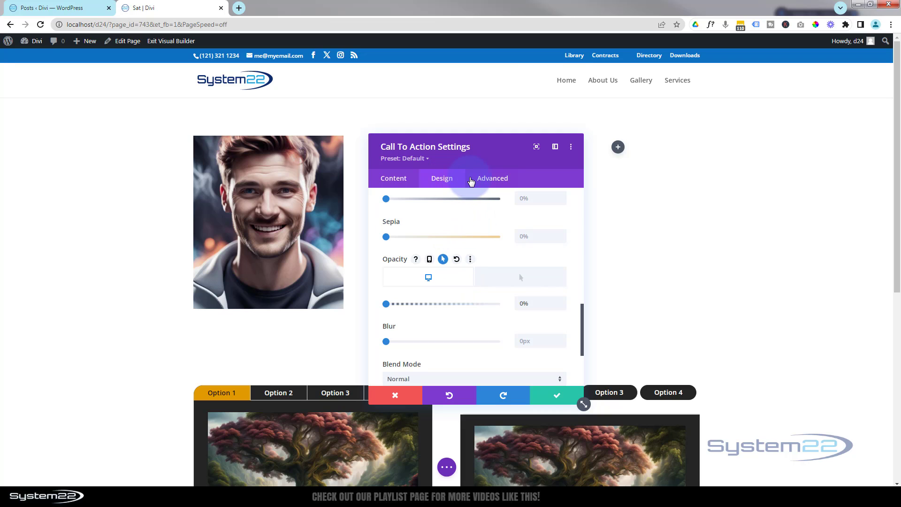
- Set the first Call To Action's transition duration to 750ms
{"action": "left_click", "coordinate": [493, 183]}
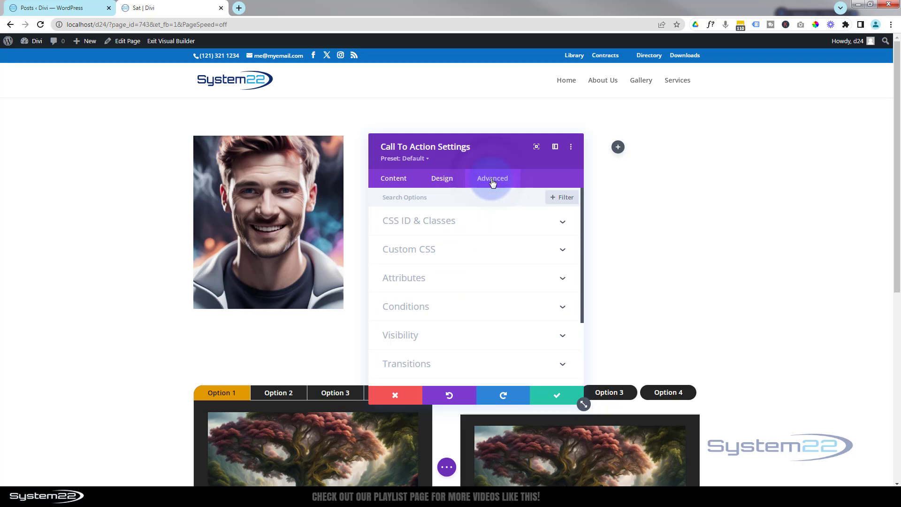
{"action": "left_click", "coordinate": [484, 364]}
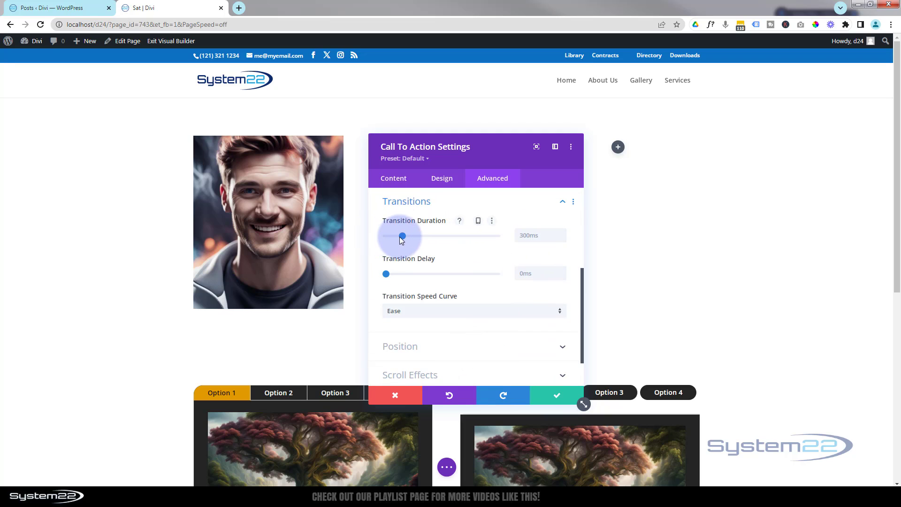
{"action": "mouse_move", "coordinate": [428, 240]}
{"action": "left_mouse_down"}
{"action": "mouse_move", "coordinate": [444, 240]}
{"action": "mouse_move", "coordinate": [436, 240]}
{"action": "left_mouse_up"}
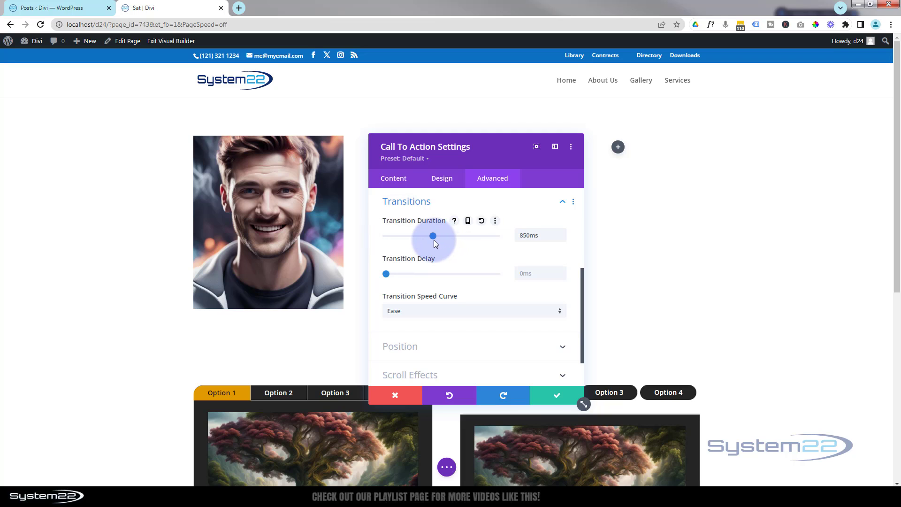
{"action": "left_click", "coordinate": [561, 237]}
{"action": "left_click", "coordinate": [561, 238]}
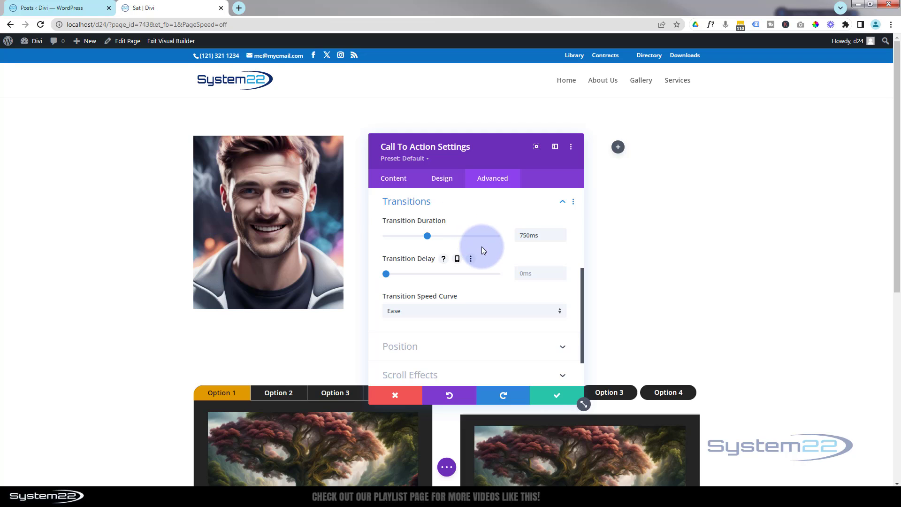
- Set the transition speed curve to Ease-In-Out and save the first Call To Action's settings
{"action": "left_click", "coordinate": [483, 311]}
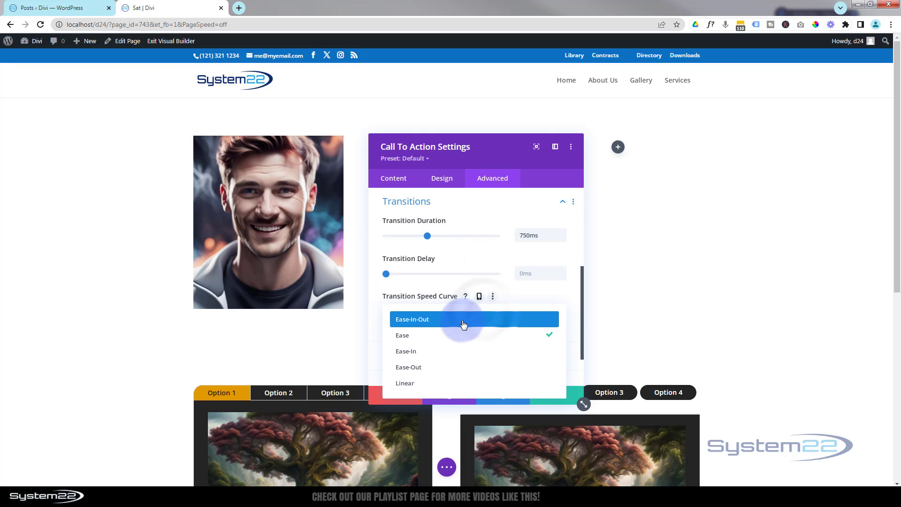
{"action": "left_click", "coordinate": [416, 320]}
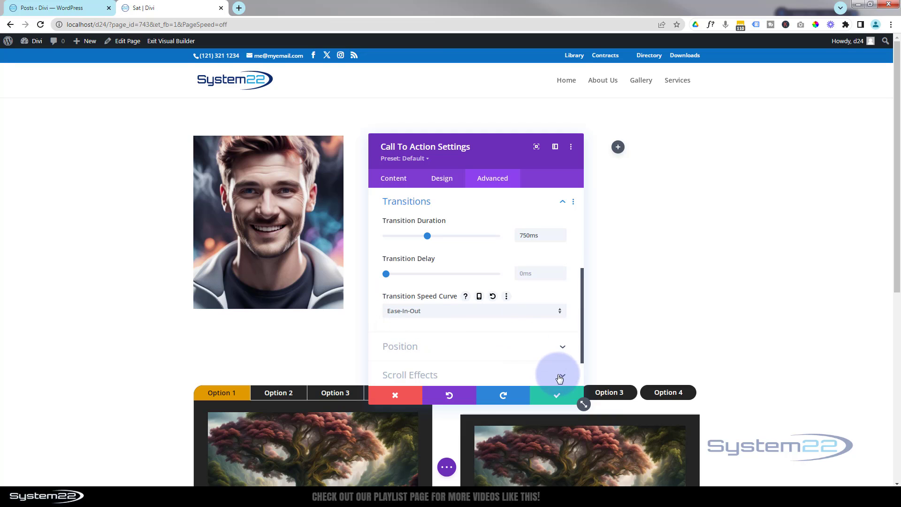
{"action": "left_click", "coordinate": [558, 395]}
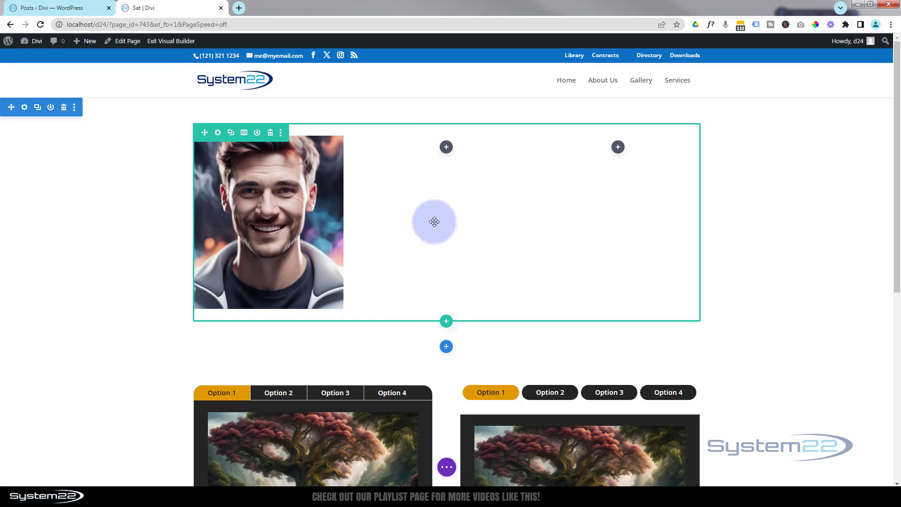
- Add a Call To Action module to the second column with button link URL #, and move its settings window clear of the card
{"action": "left_click", "coordinate": [447, 147]}
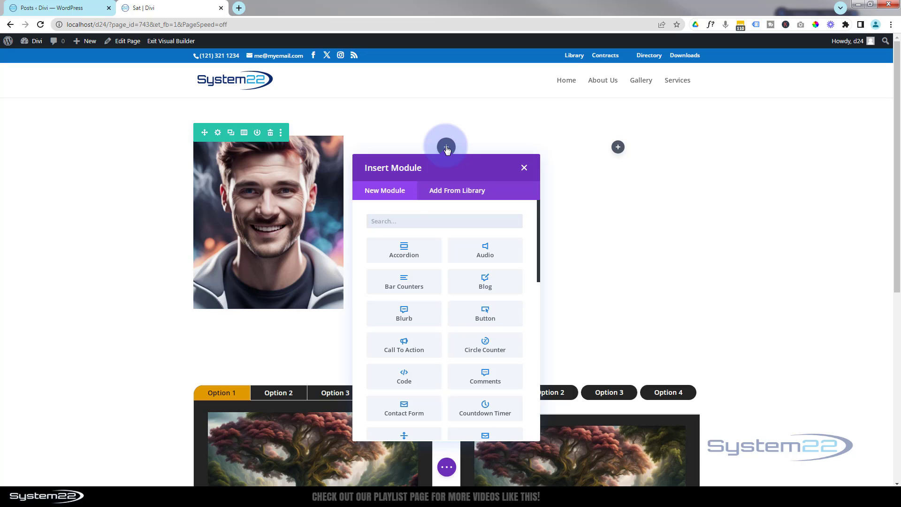
{"action": "left_click", "coordinate": [416, 352]}
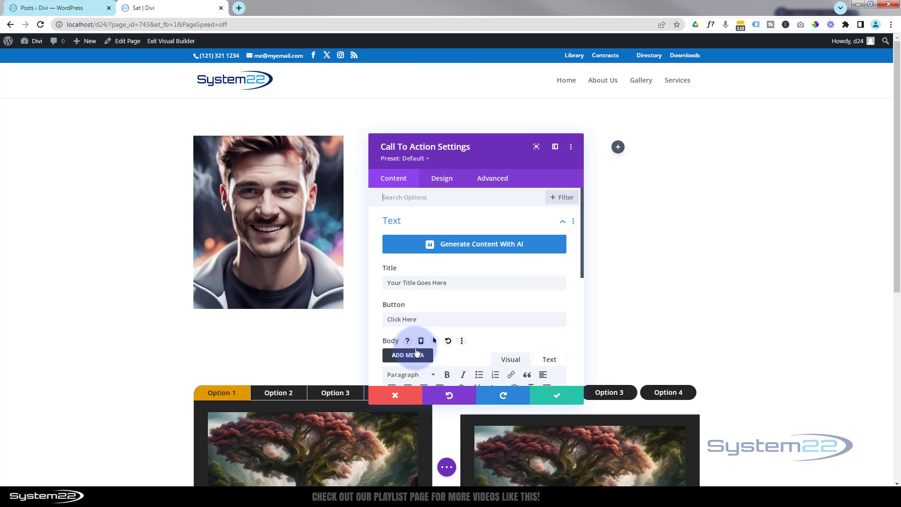
{"action": "scroll", "coordinate": [458, 283], "scroll_direction": "down", "scroll_amount": 5}
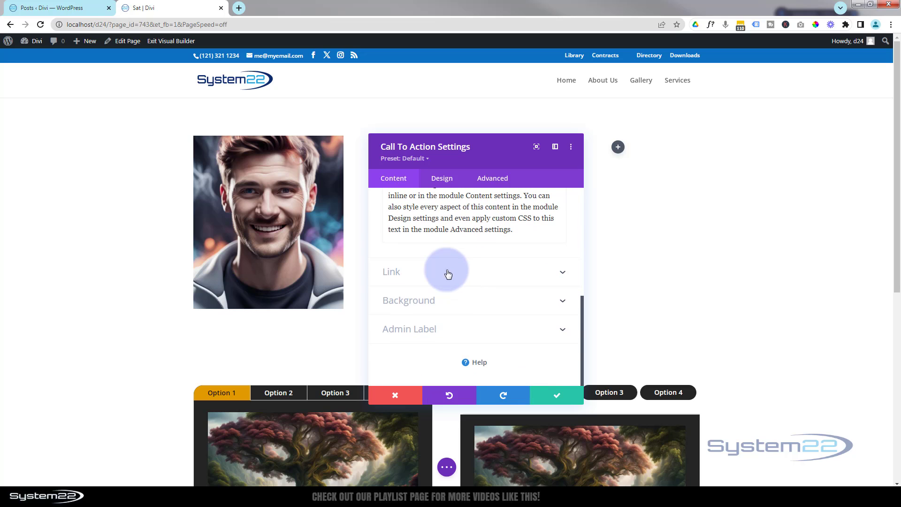
{"action": "left_click", "coordinate": [430, 275]}
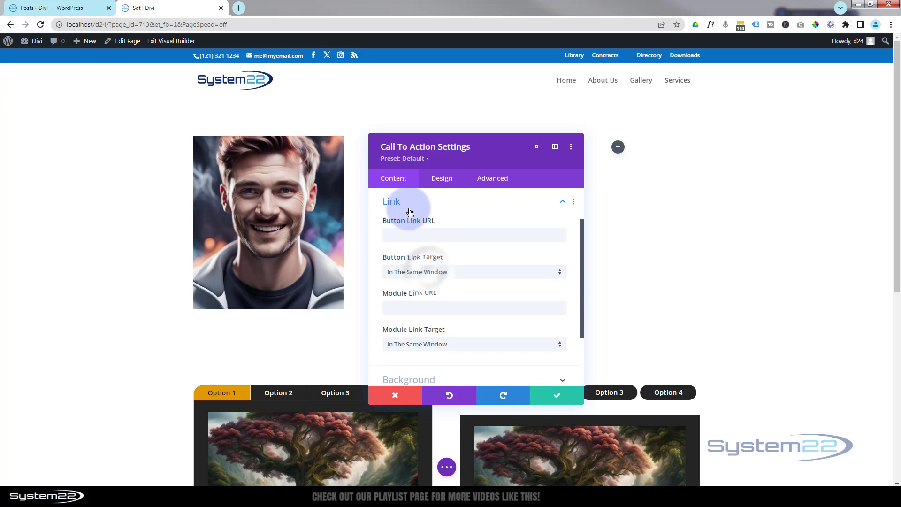
{"action": "left_click", "coordinate": [395, 236]}
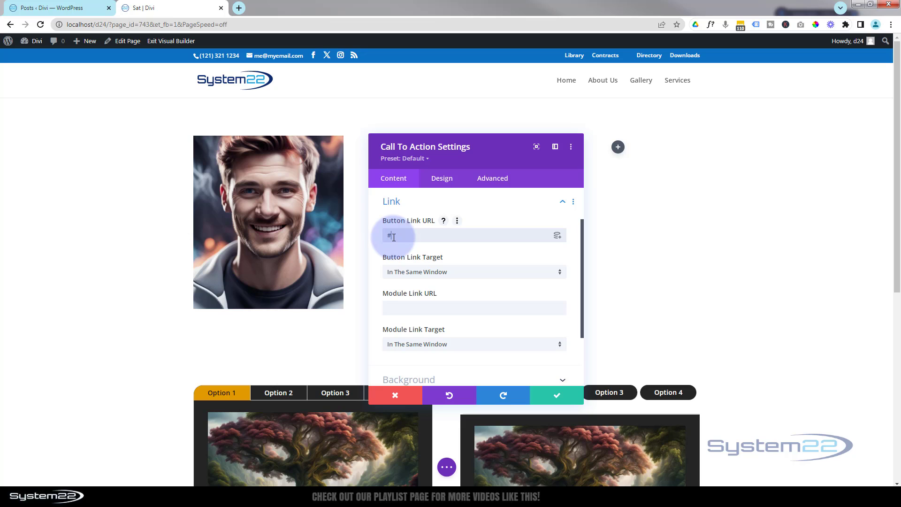
{"action": "left_click_drag", "start_coordinate": [479, 158], "coordinate": [672, 142]}
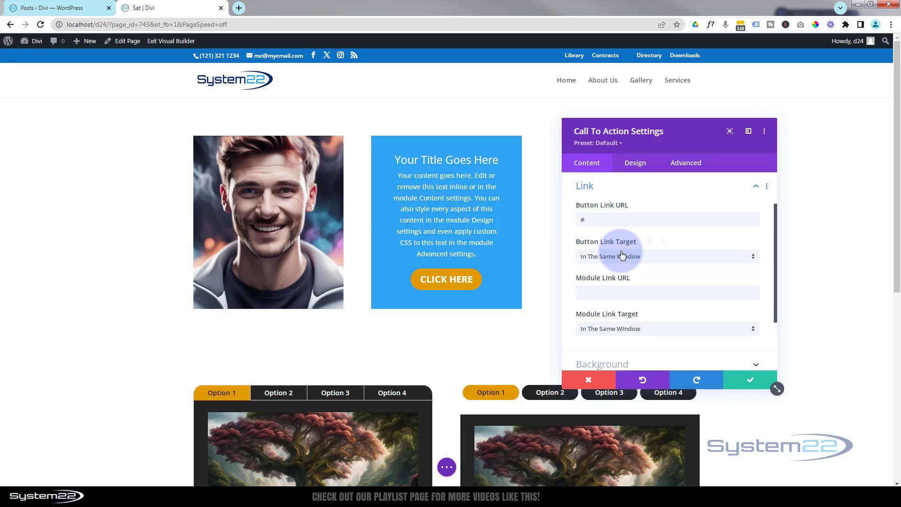
- Set the second Call To Action's background to semi-transparent black, rgba(0,0,0,0.67), and save the module
{"action": "scroll", "coordinate": [622, 255], "scroll_direction": "down", "scroll_amount": 3}
{"action": "left_click", "coordinate": [643, 282]}
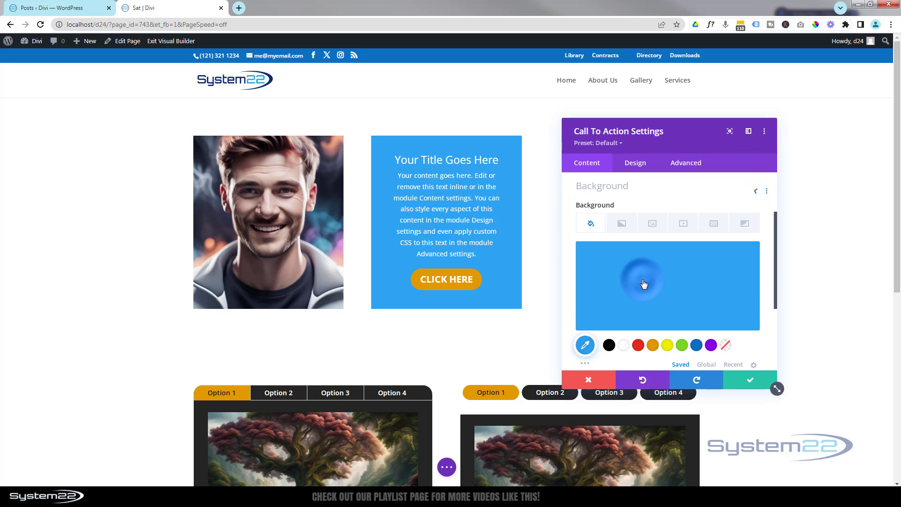
{"action": "left_click", "coordinate": [608, 346]}
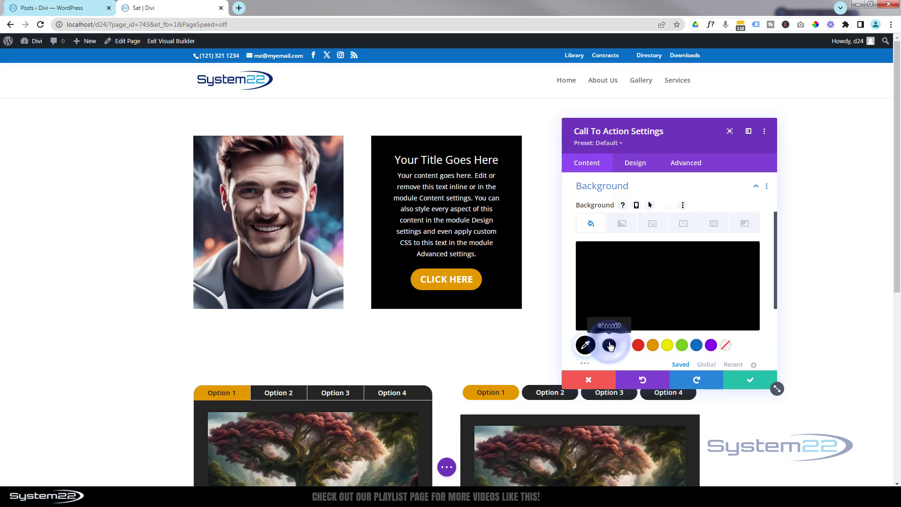
{"action": "left_click", "coordinate": [655, 300]}
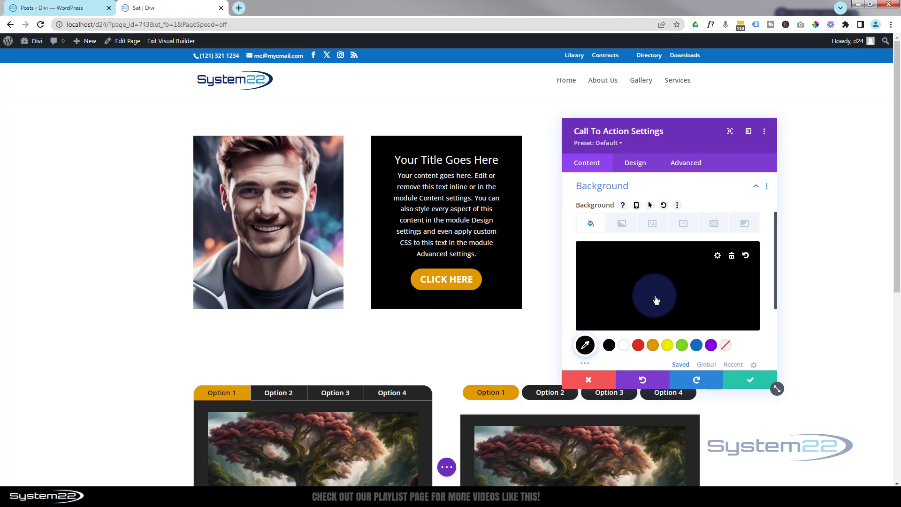
{"action": "left_click", "coordinate": [749, 256]}
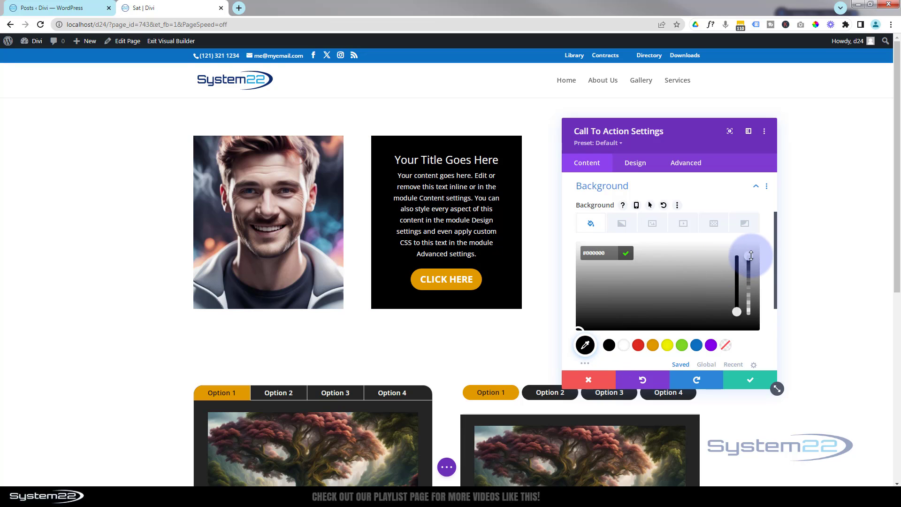
{"action": "left_click_drag", "start_coordinate": [749, 257], "coordinate": [749, 280]}
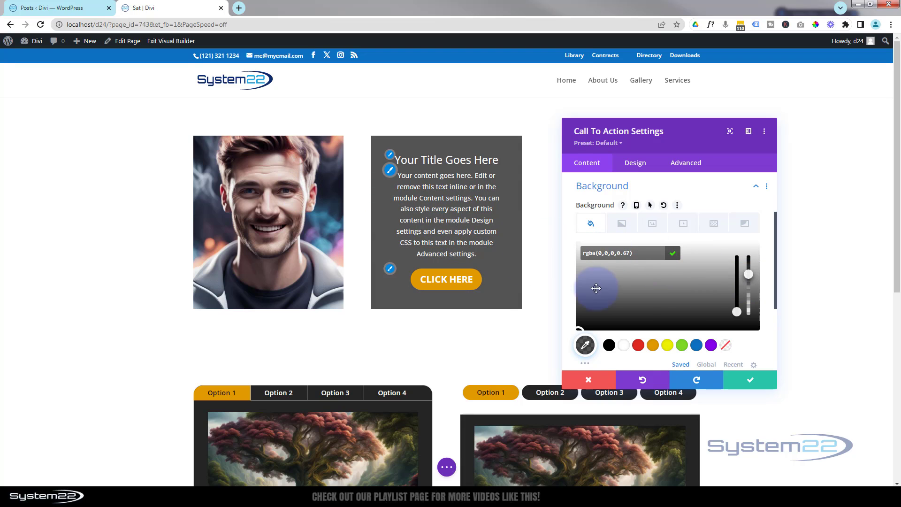
{"action": "left_click", "coordinate": [755, 384]}
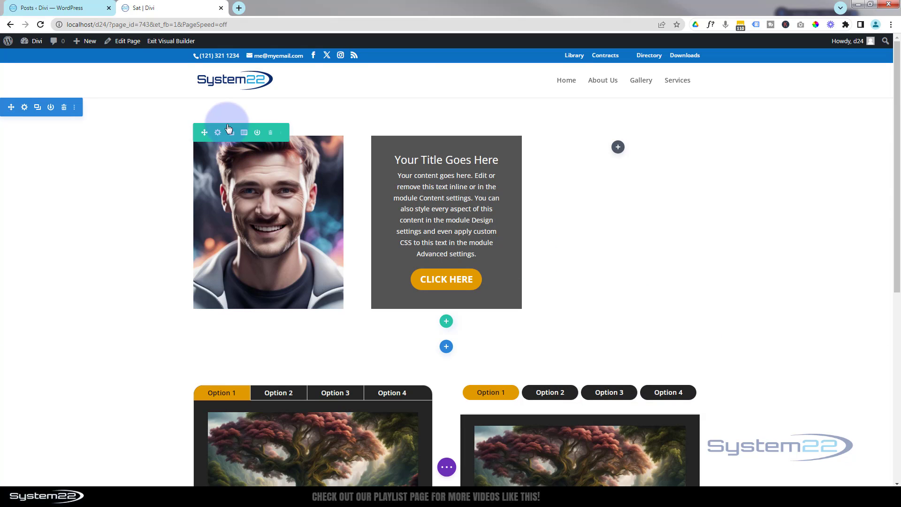
- Set the second column's background image to the landscape portrait of the smiling short-haired woman from the media library
{"action": "left_click", "coordinate": [218, 133]}
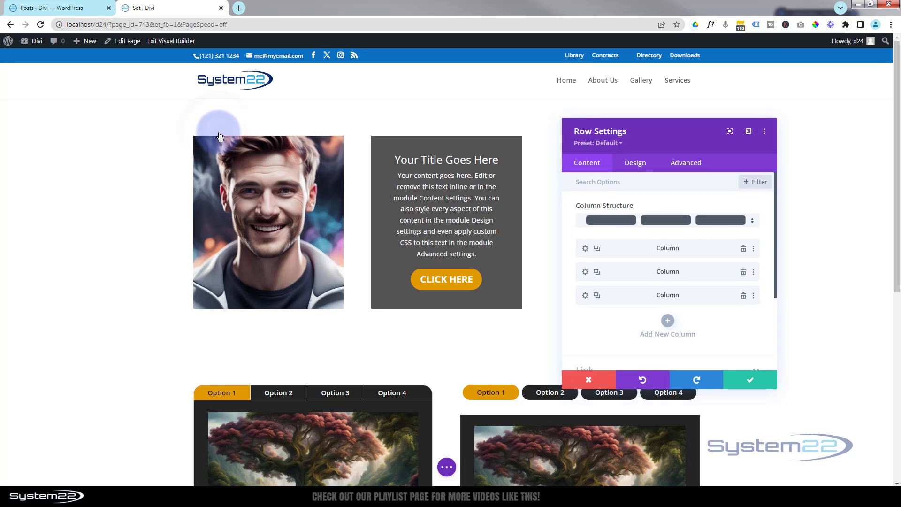
{"action": "left_click", "coordinate": [585, 272]}
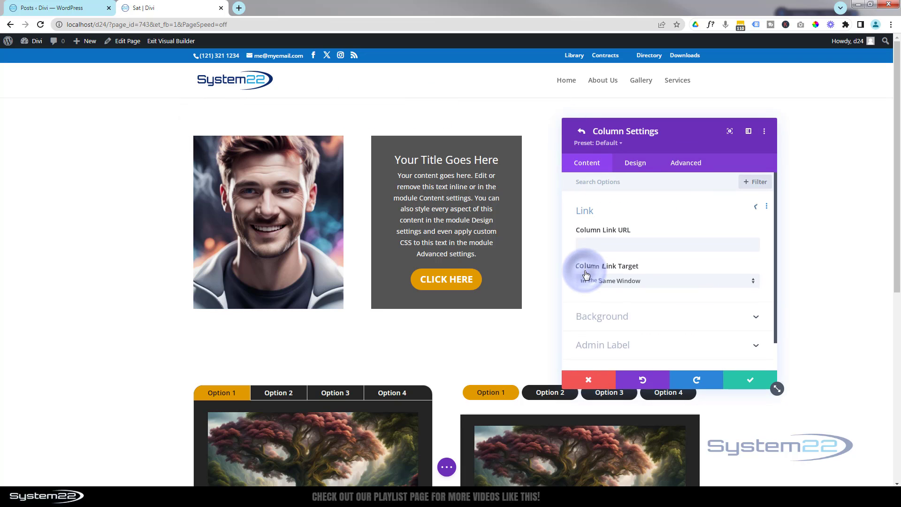
{"action": "left_click", "coordinate": [639, 312]}
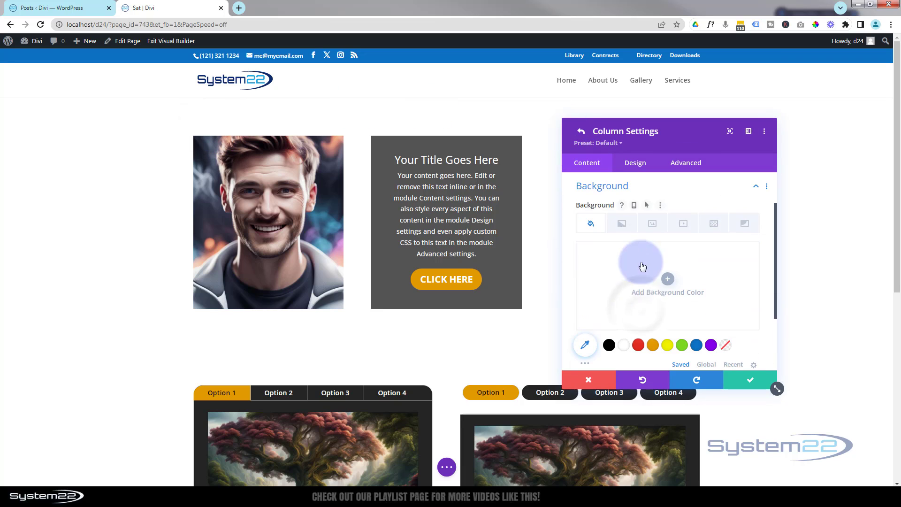
{"action": "left_click", "coordinate": [654, 226]}
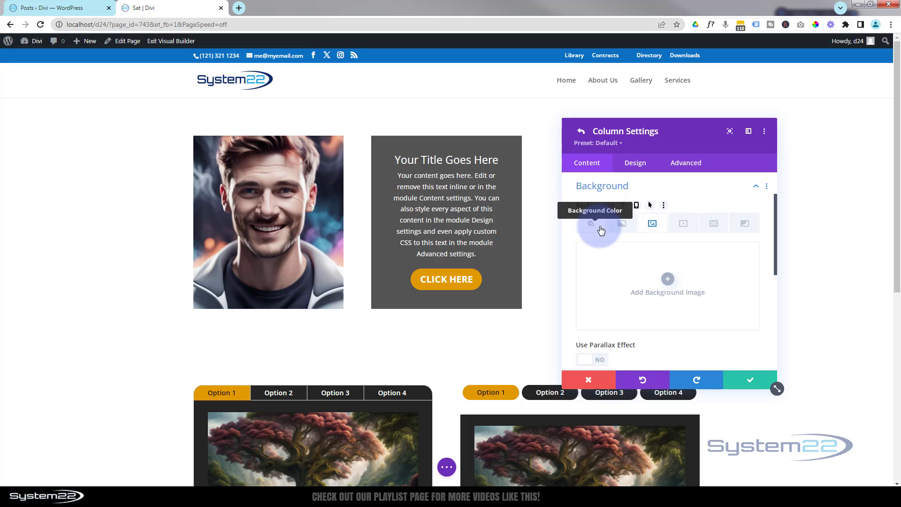
{"action": "left_click", "coordinate": [668, 279]}
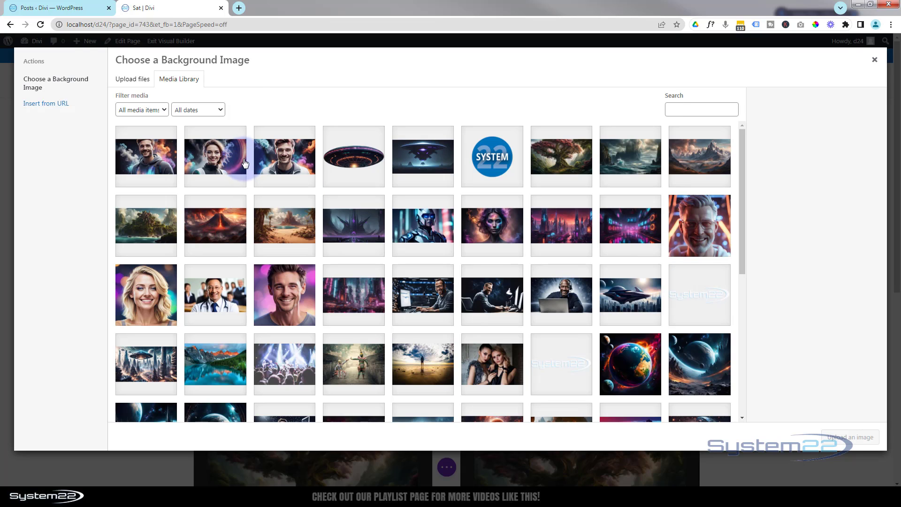
{"action": "left_click", "coordinate": [215, 157]}
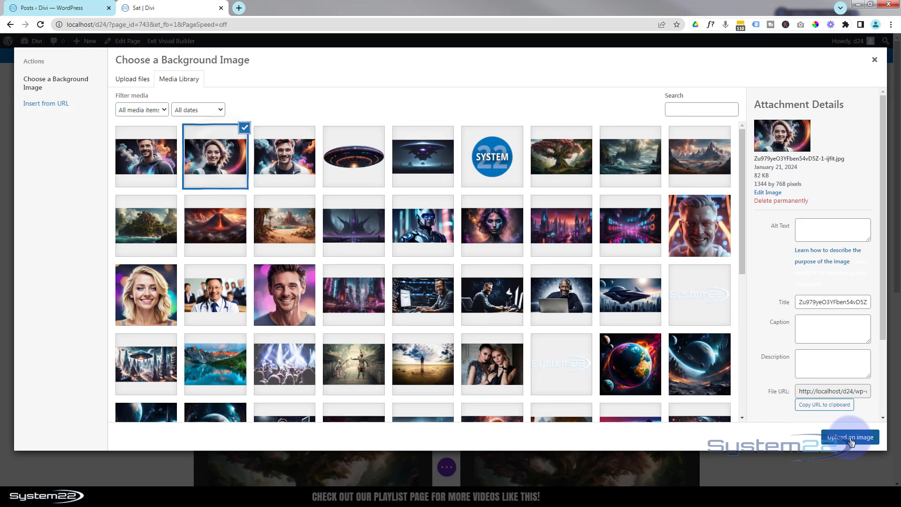
{"action": "left_click", "coordinate": [850, 436]}
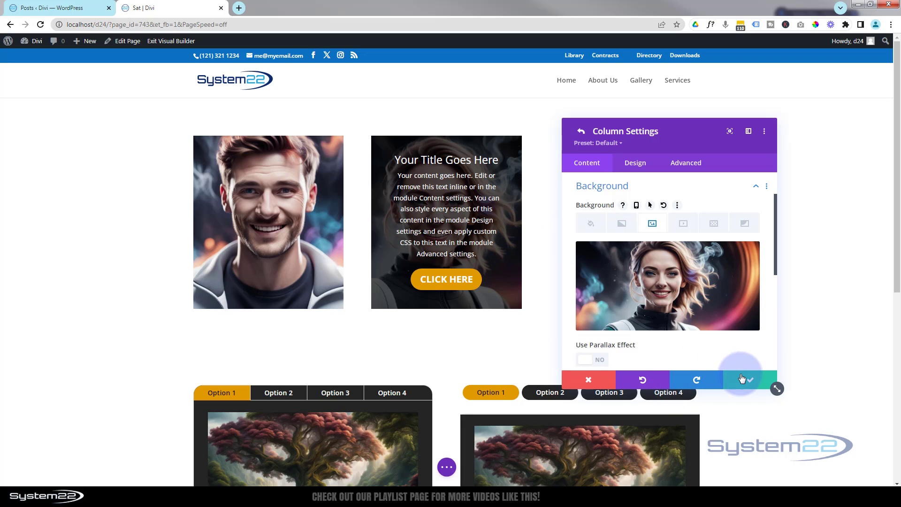
{"action": "left_click", "coordinate": [747, 380]}
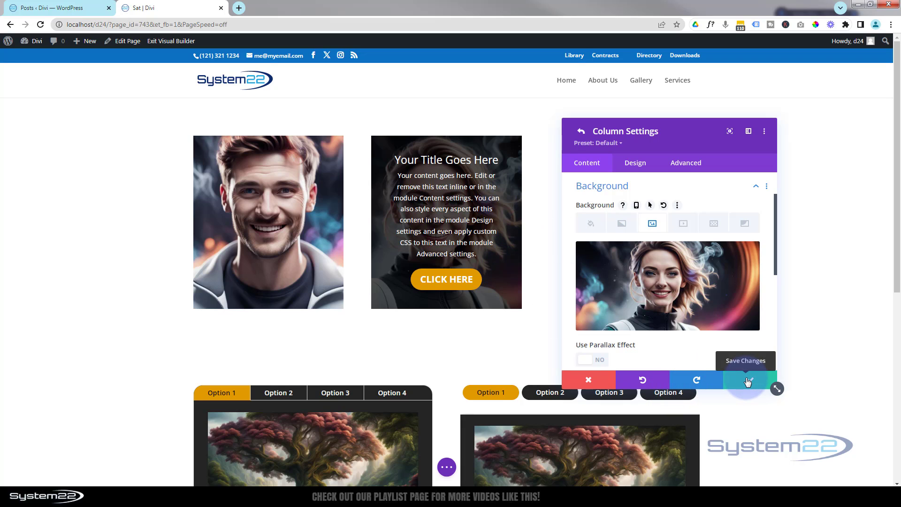
- Set the second column's horizontal and vertical overflow to Hidden, and save the column and row settings
{"action": "left_click", "coordinate": [687, 164]}
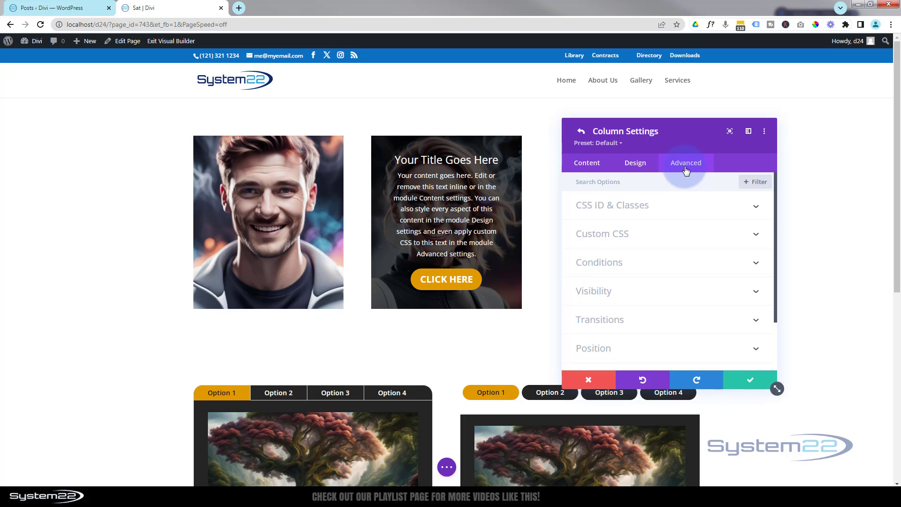
{"action": "left_click", "coordinate": [687, 295]}
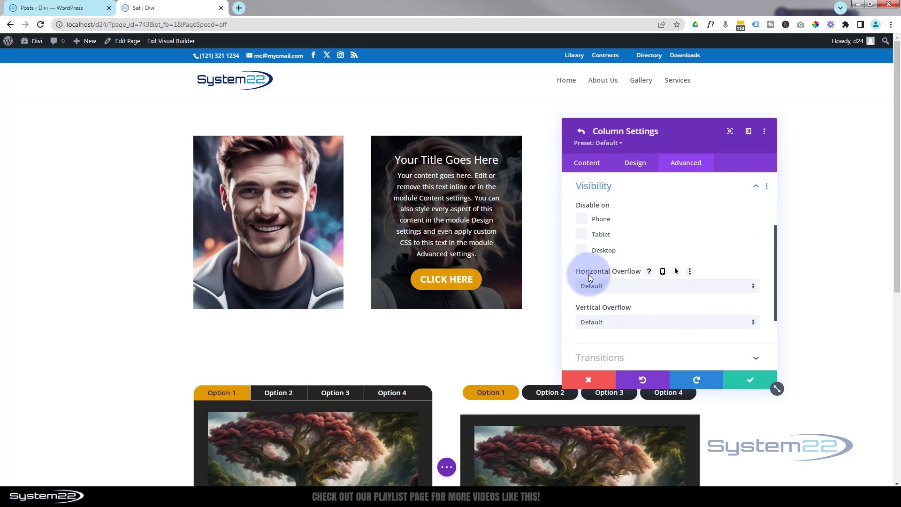
{"action": "left_click", "coordinate": [623, 288]}
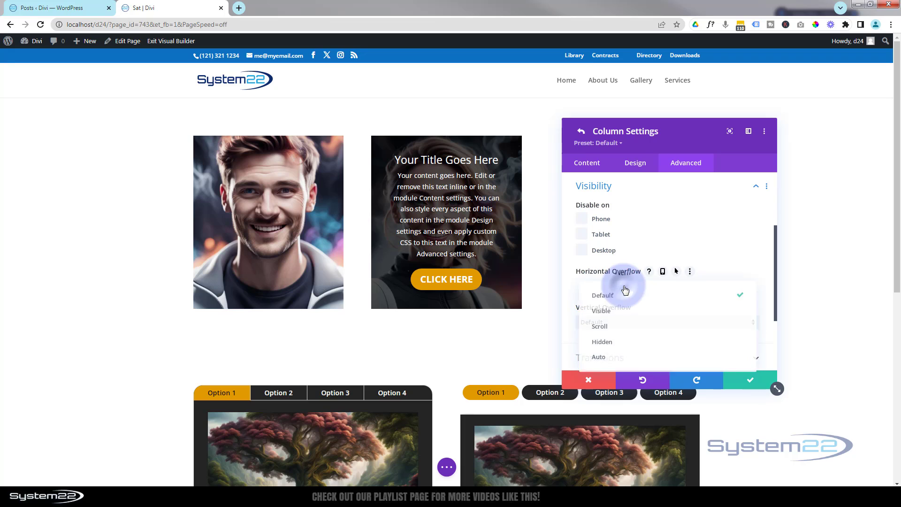
{"action": "left_click", "coordinate": [626, 344]}
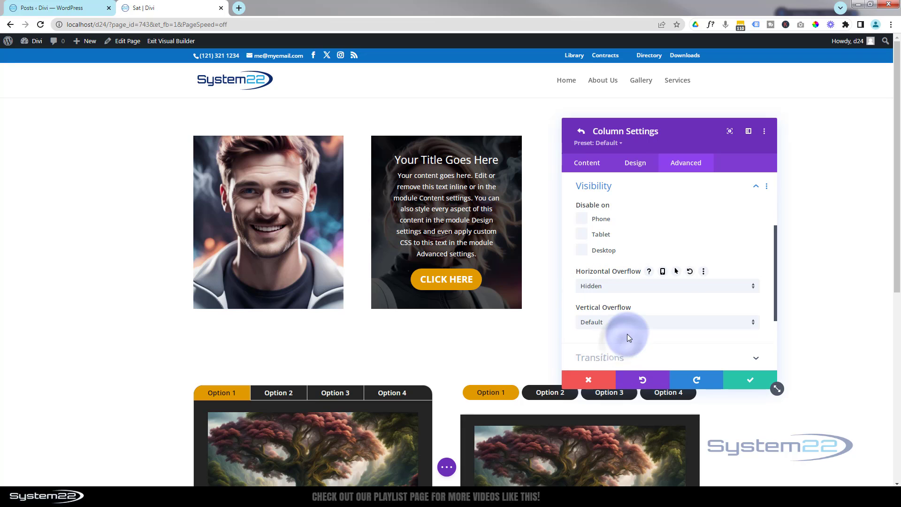
{"action": "left_click", "coordinate": [628, 323]}
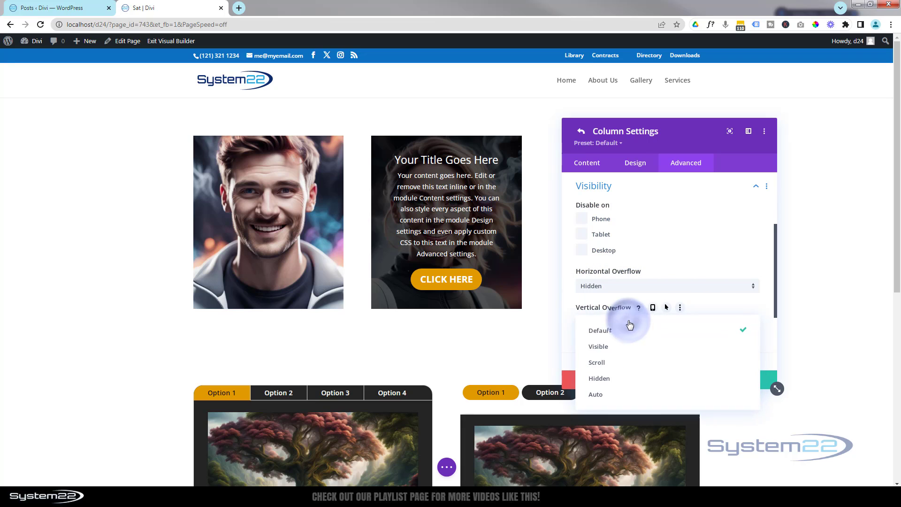
{"action": "left_click", "coordinate": [631, 381]}
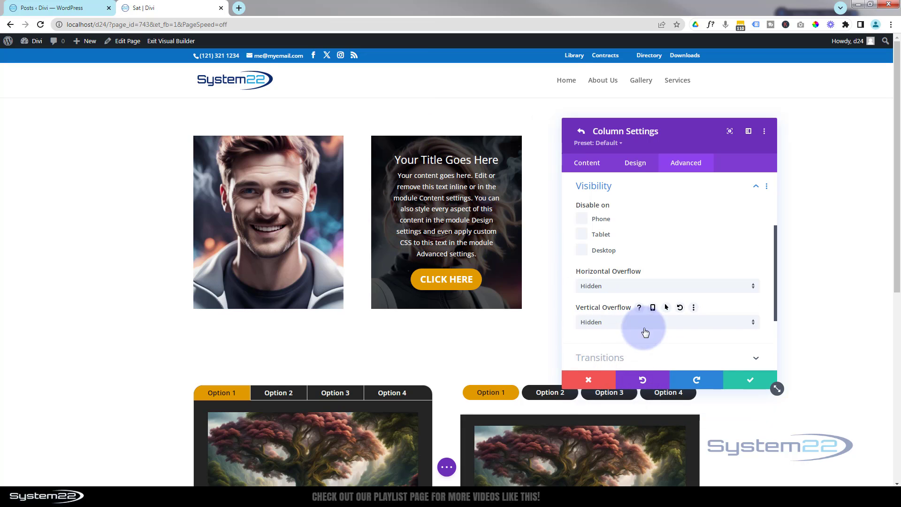
{"action": "left_click", "coordinate": [759, 384]}
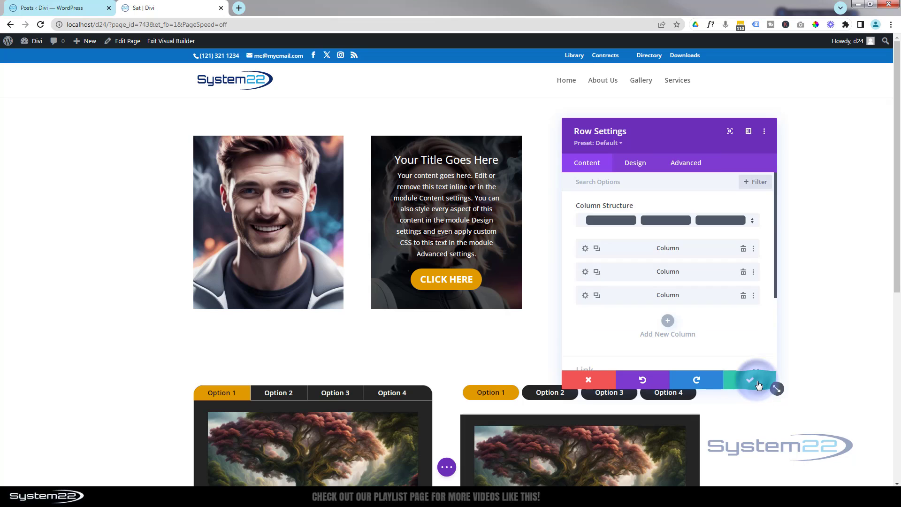
{"action": "left_click", "coordinate": [759, 385]}
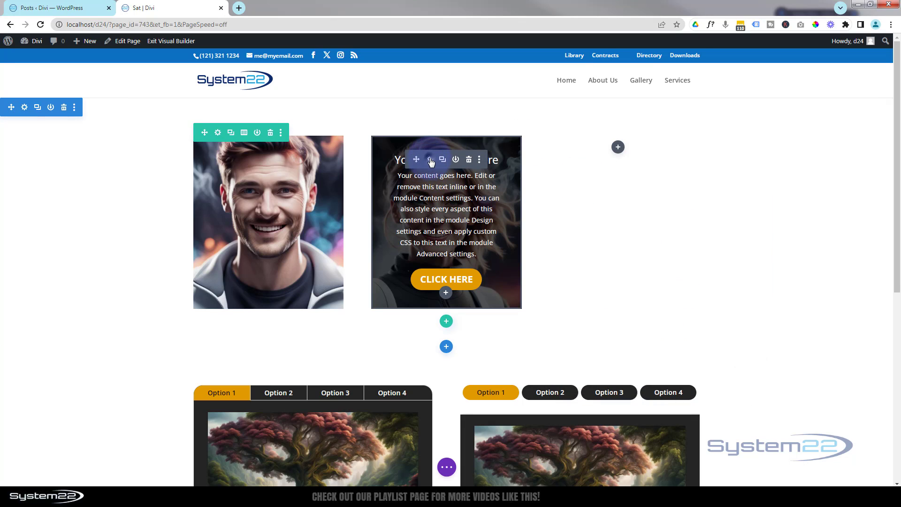
- Set the second Call To Action's top margin to -110% in its spacing settings
{"action": "left_click", "coordinate": [429, 160]}
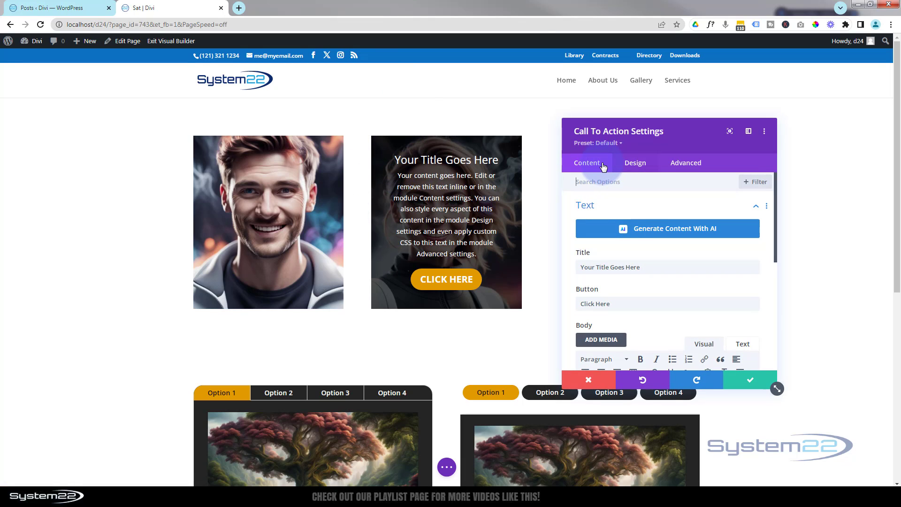
{"action": "left_click", "coordinate": [637, 165]}
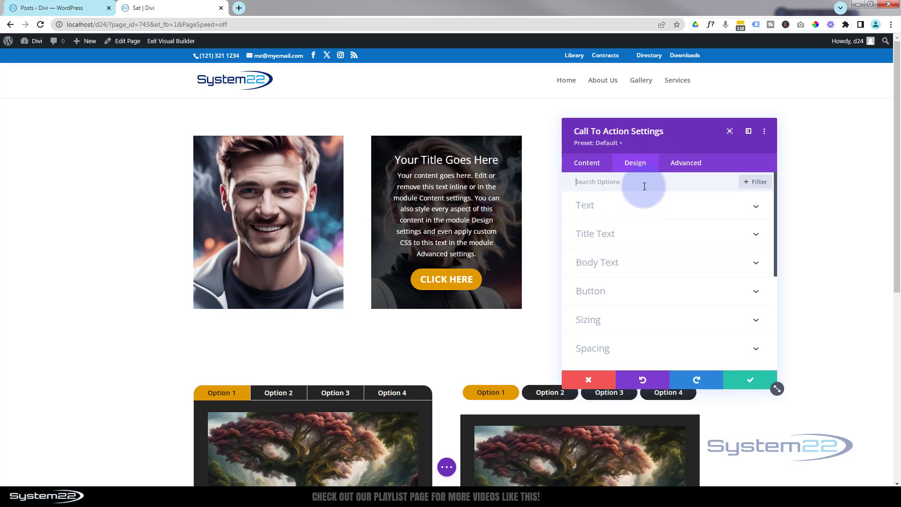
{"action": "scroll", "coordinate": [643, 183], "scroll_direction": "down", "scroll_amount": 3}
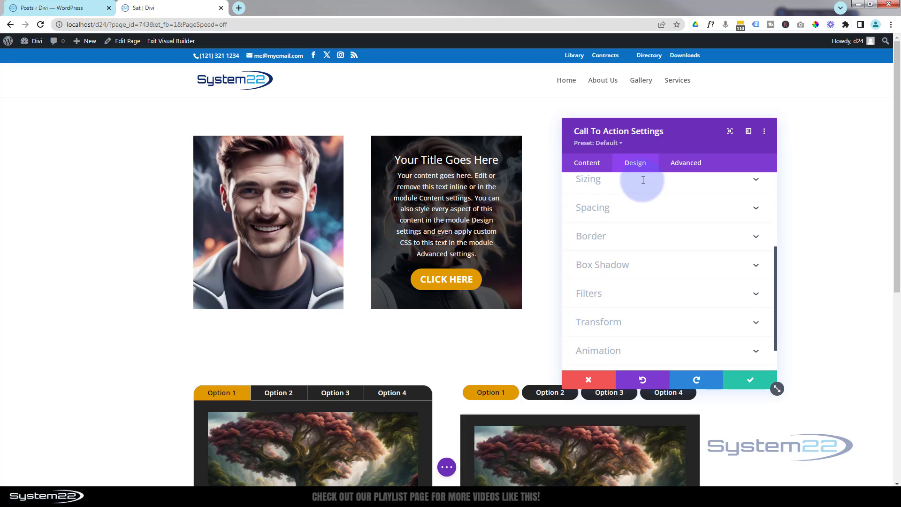
{"action": "left_click", "coordinate": [655, 207]}
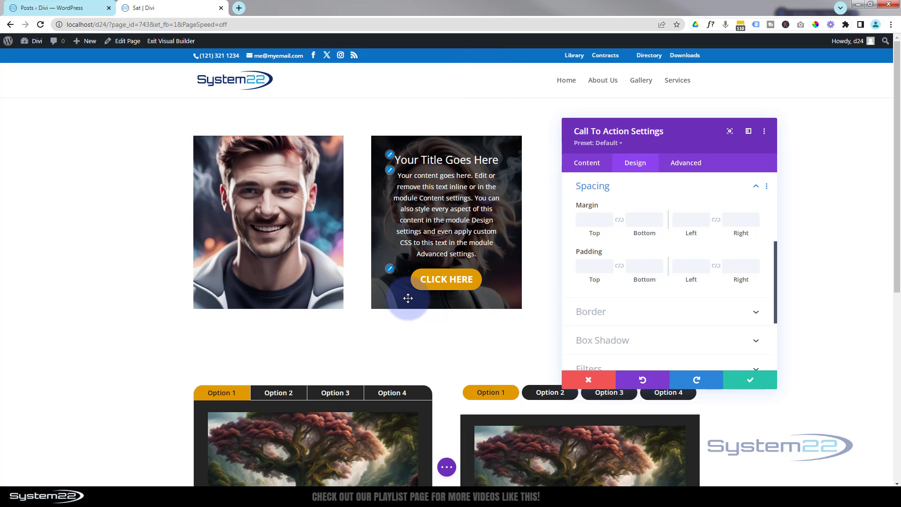
{"action": "left_click", "coordinate": [582, 217]}
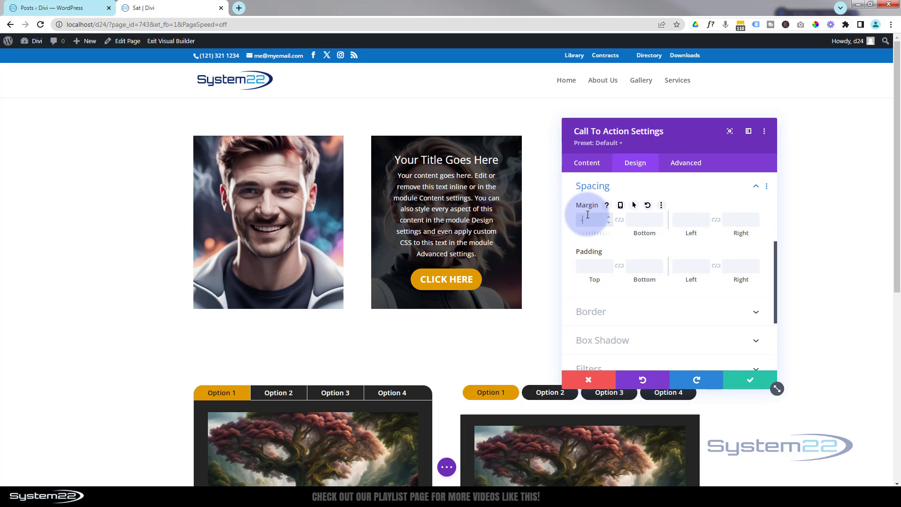
{"action": "type", "text": "-100px%"}
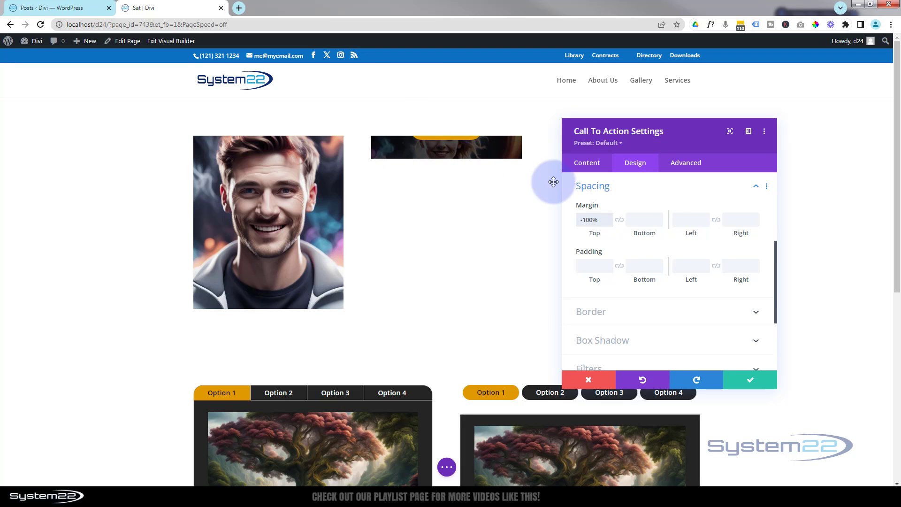
{"action": "left_click_drag", "start_coordinate": [586, 221], "coordinate": [592, 220]}
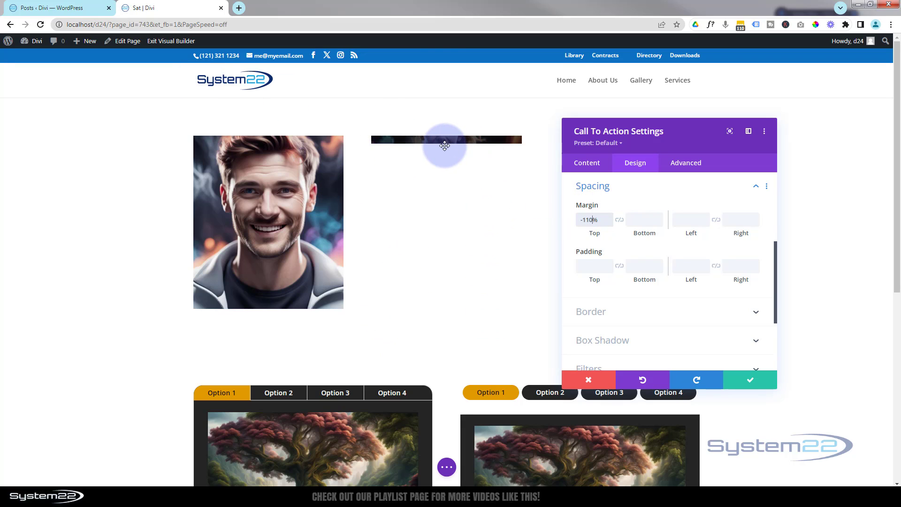
- Set the second Call To Action's bottom padding to 122% so the overlay fills the card's height
{"action": "left_click", "coordinate": [643, 276]}
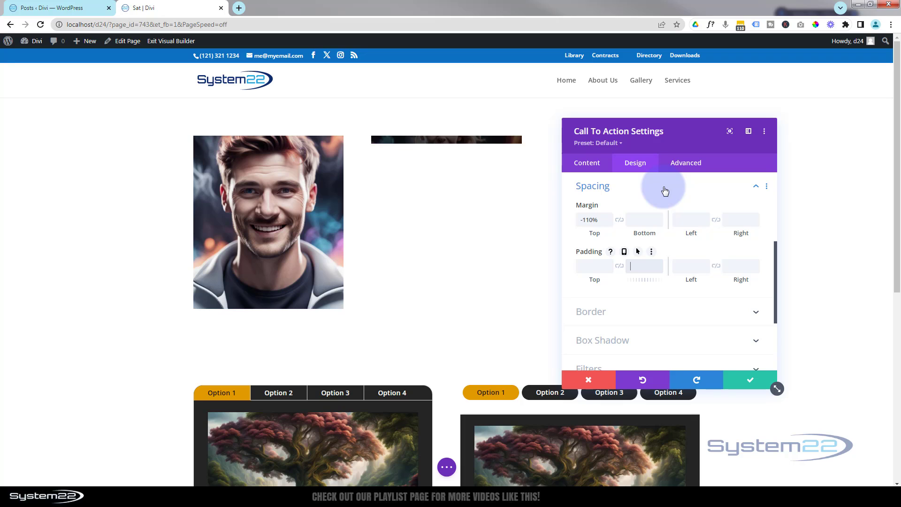
{"action": "type", "text": "110px%"}
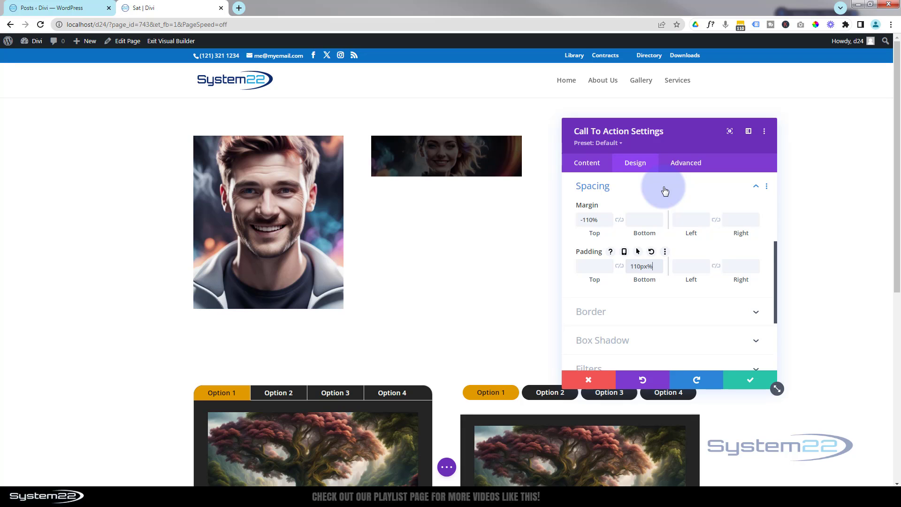
{"action": "key", "text": "BackSpace"}
{"action": "key", "text": "BackSpace"}
{"action": "key", "text": "BackSpace"}
{"action": "type", "text": "%"}
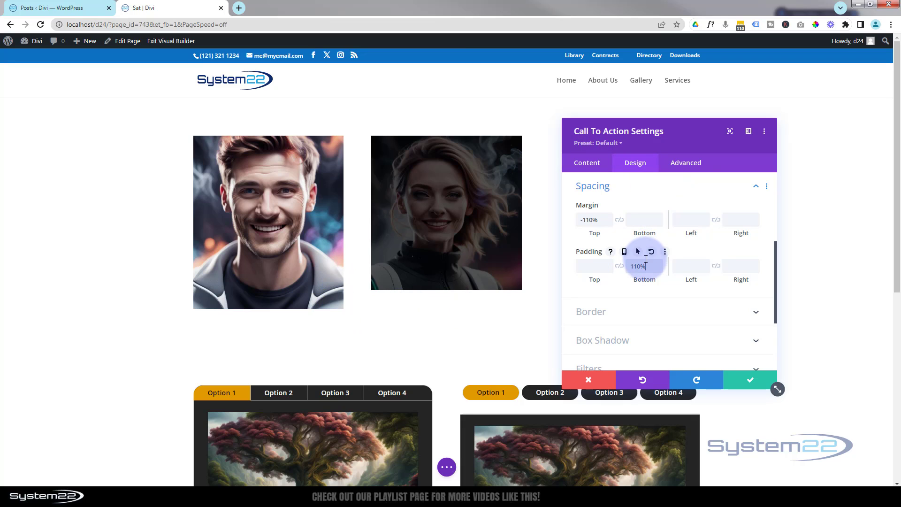
{"action": "left_click_drag", "start_coordinate": [639, 268], "coordinate": [634, 268]}
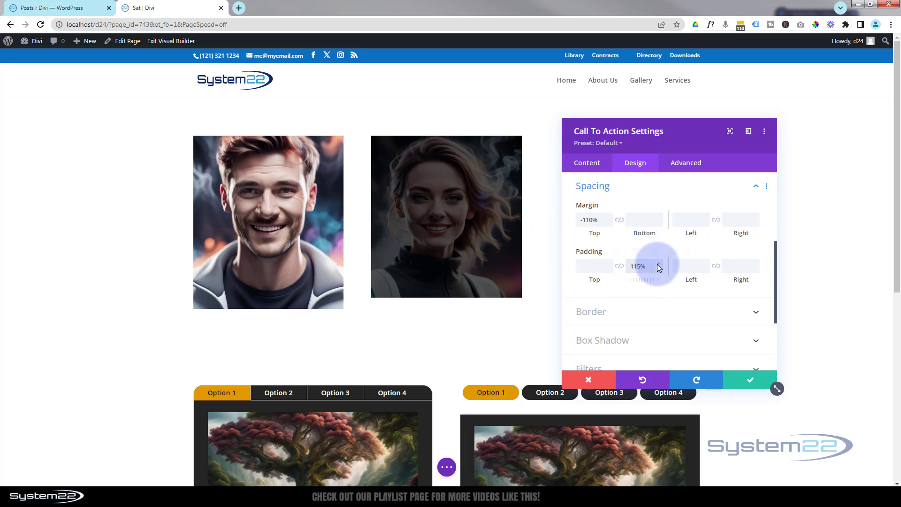
{"action": "key", "text": "Up"}
{"action": "key", "text": "Up"}
{"action": "key", "text": "Up"}
{"action": "key", "text": "Up"}
{"action": "key", "text": "Up"}
{"action": "key", "text": "Up"}
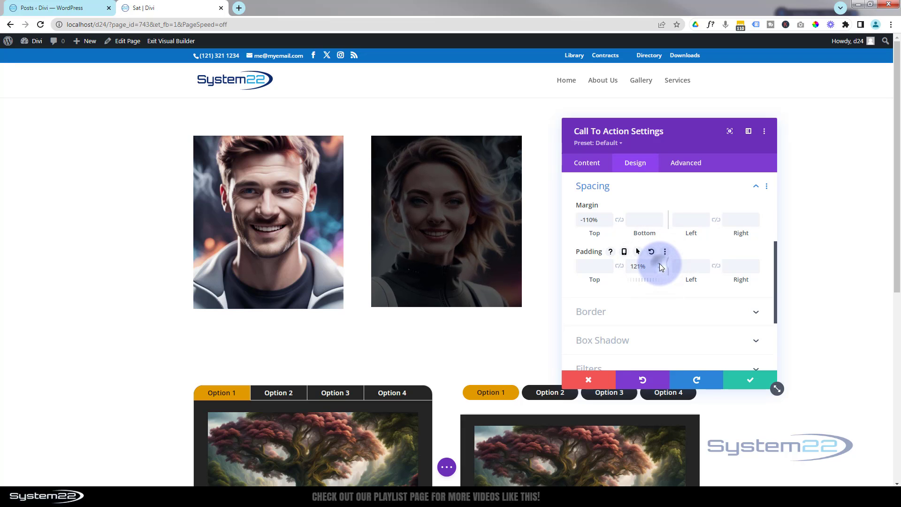
{"action": "key", "text": "Up"}
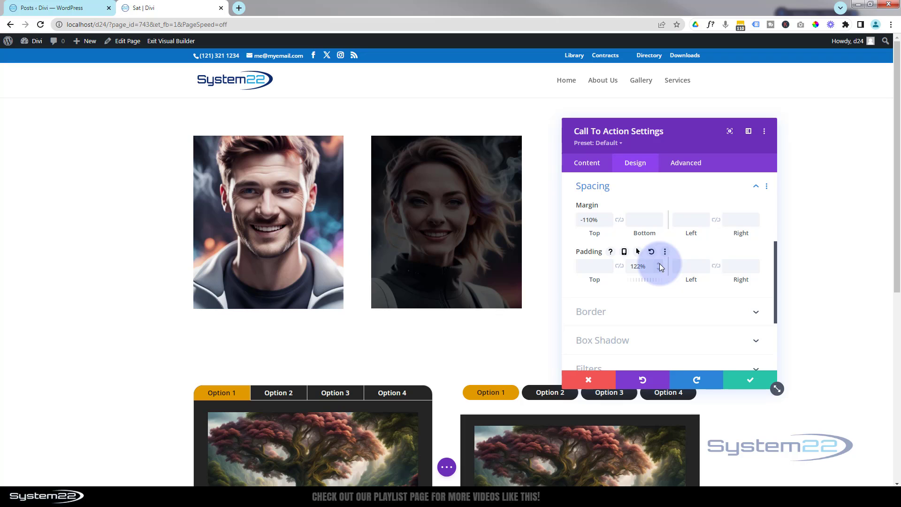
- Enable hover values for the second Call To Action's margin and set the hover top margin to 0%
{"action": "left_click", "coordinate": [624, 252]}
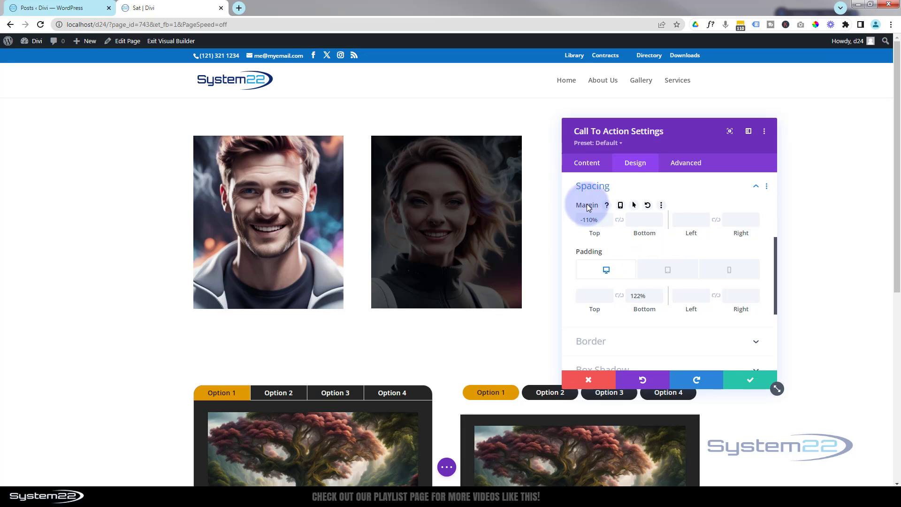
{"action": "left_click", "coordinate": [635, 207]}
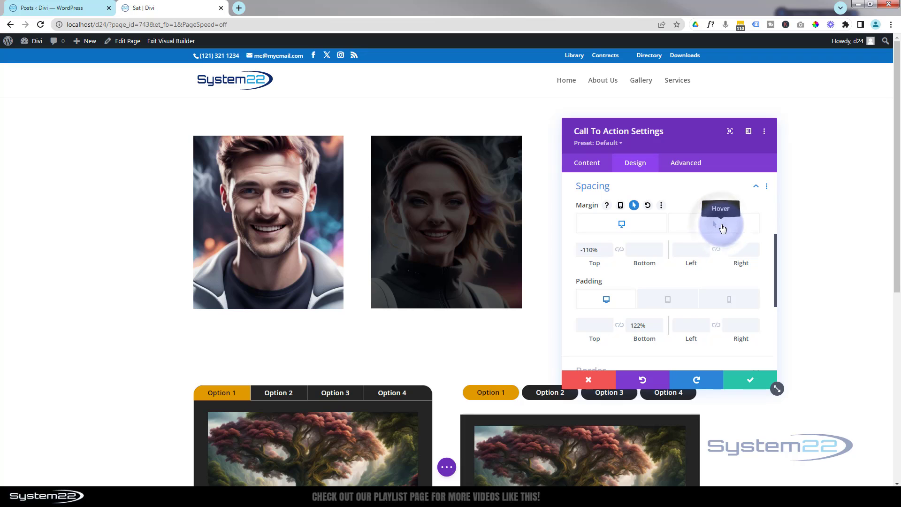
{"action": "left_click", "coordinate": [722, 229]}
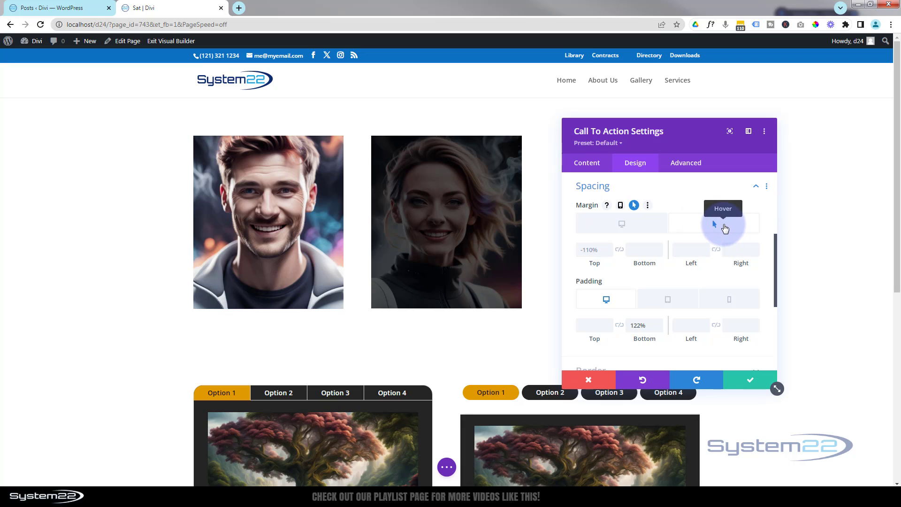
{"action": "left_click", "coordinate": [598, 252]}
{"action": "double_click", "coordinate": [598, 246]}
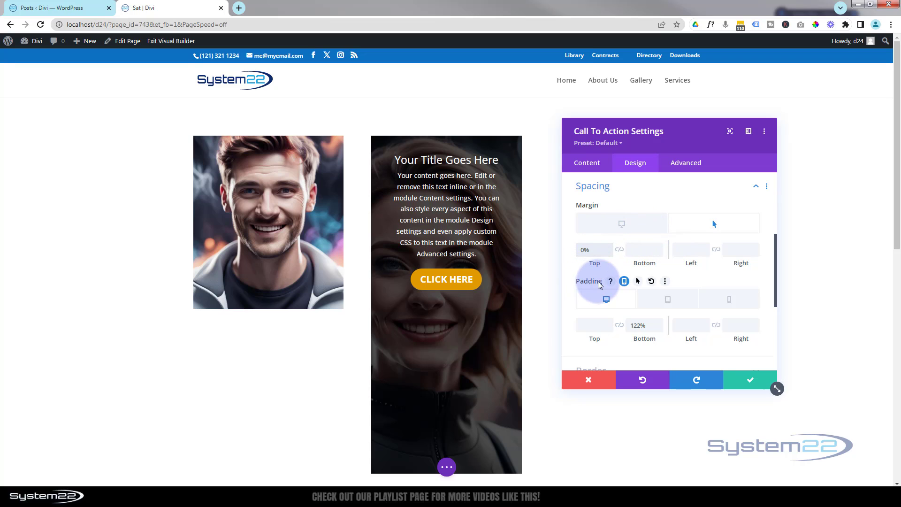
- Enable hover values for the second Call To Action's padding and set the hover bottom padding to 12%
{"action": "left_click", "coordinate": [638, 281]}
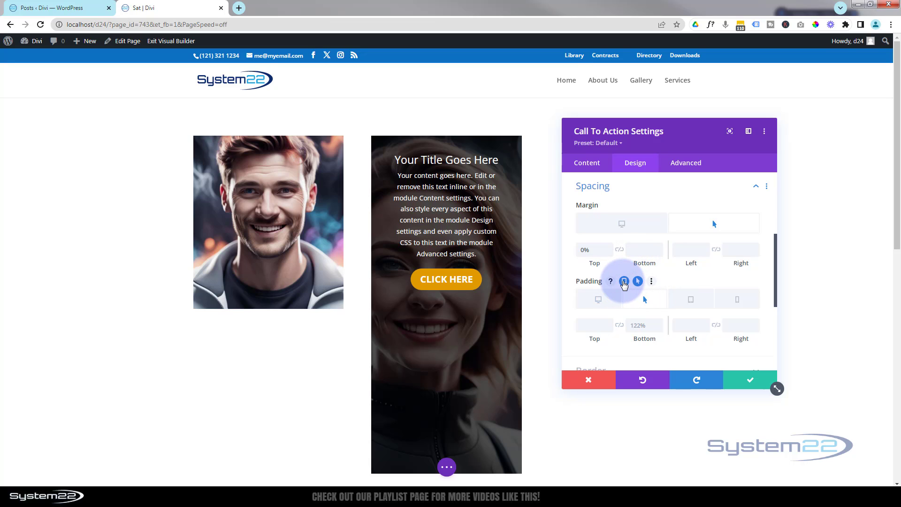
{"action": "left_click", "coordinate": [624, 282]}
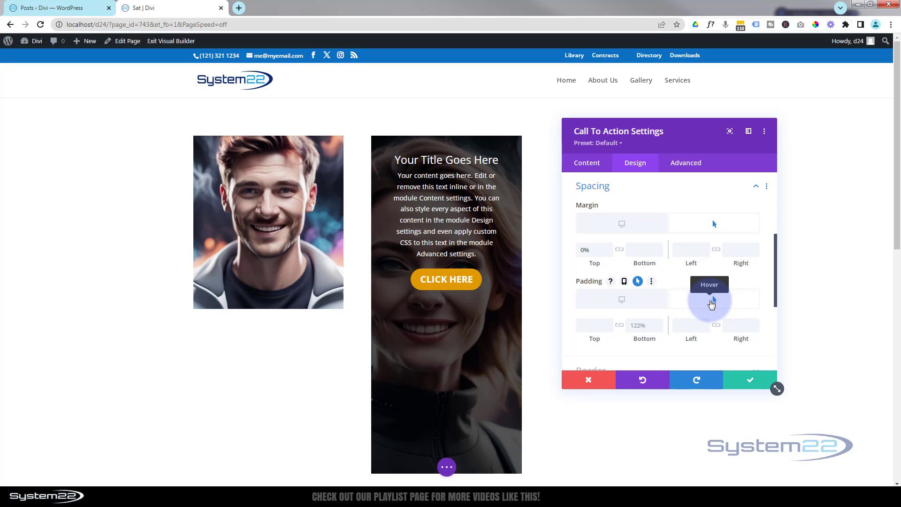
{"action": "left_click", "coordinate": [636, 325]}
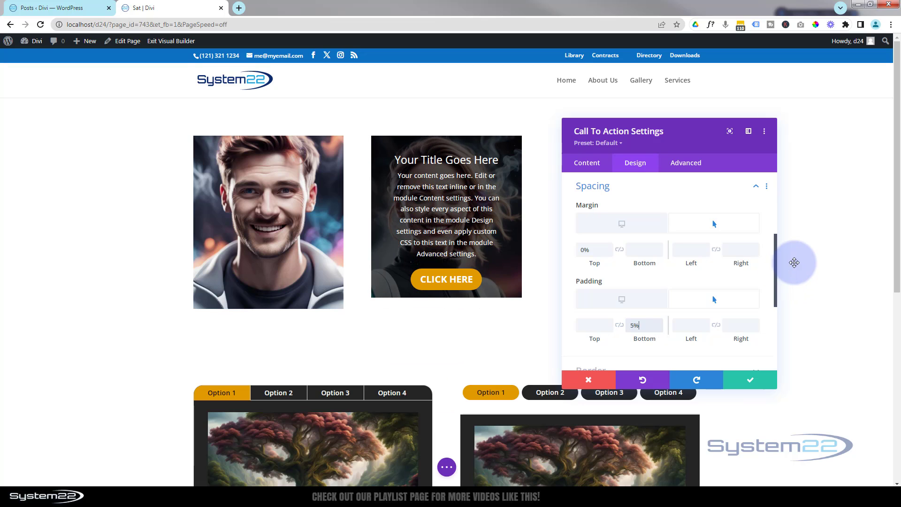
{"action": "left_click_drag", "start_coordinate": [643, 325], "coordinate": [662, 332]}
{"action": "left_click", "coordinate": [660, 328]}
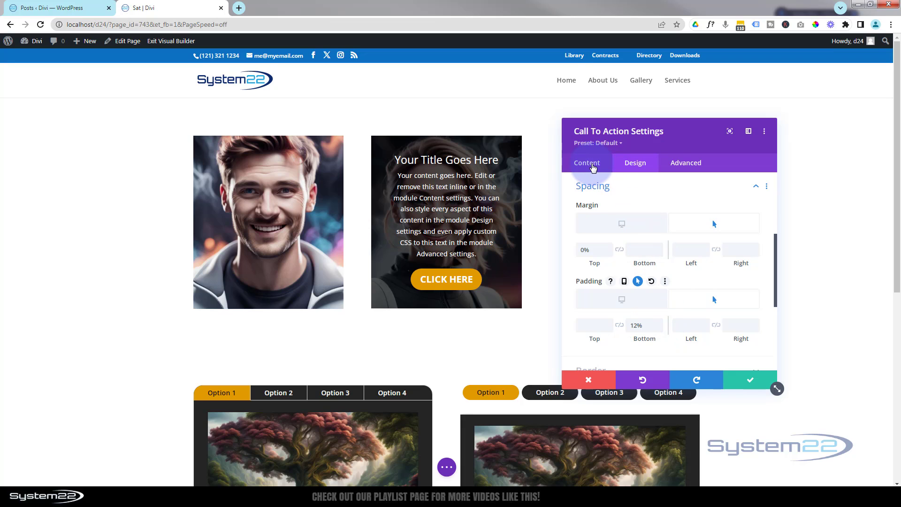
- Enable hover values for the second Call To Action's background and make its desktop background color transparent
{"action": "left_click", "coordinate": [592, 167]}
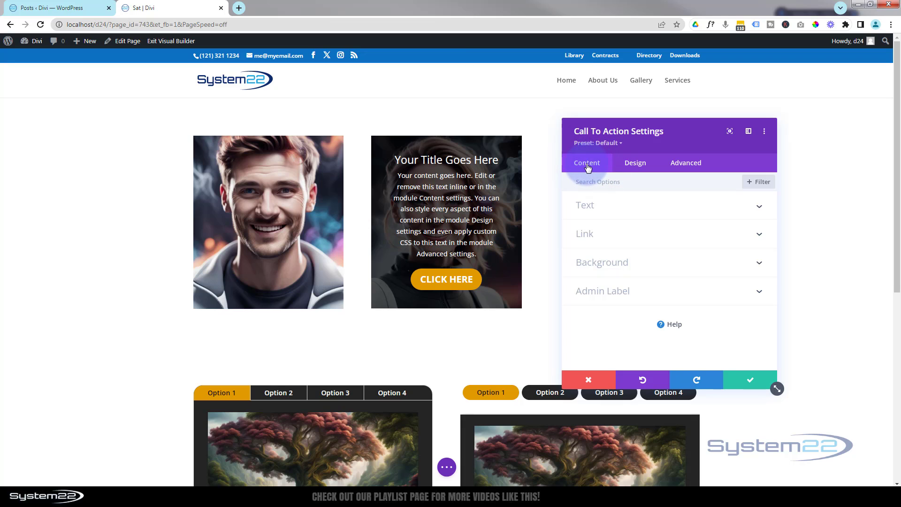
{"action": "left_click", "coordinate": [657, 266]}
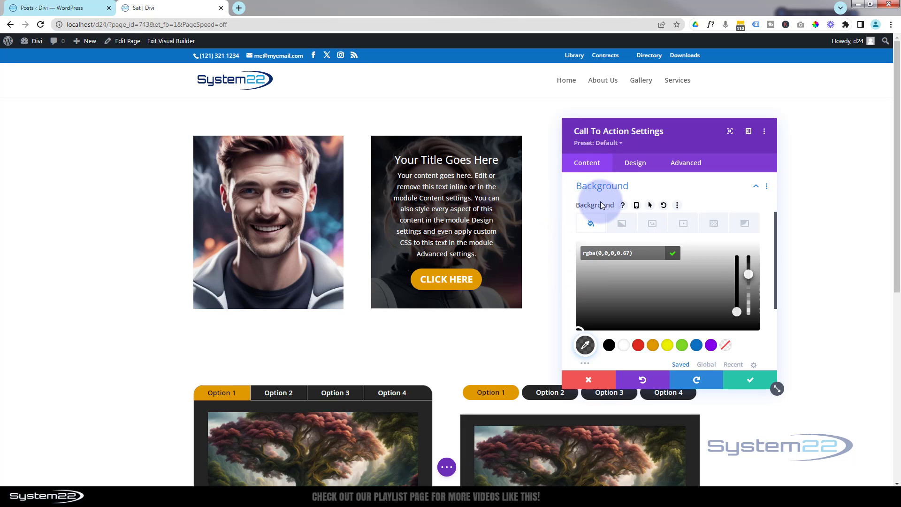
{"action": "left_click", "coordinate": [650, 205]}
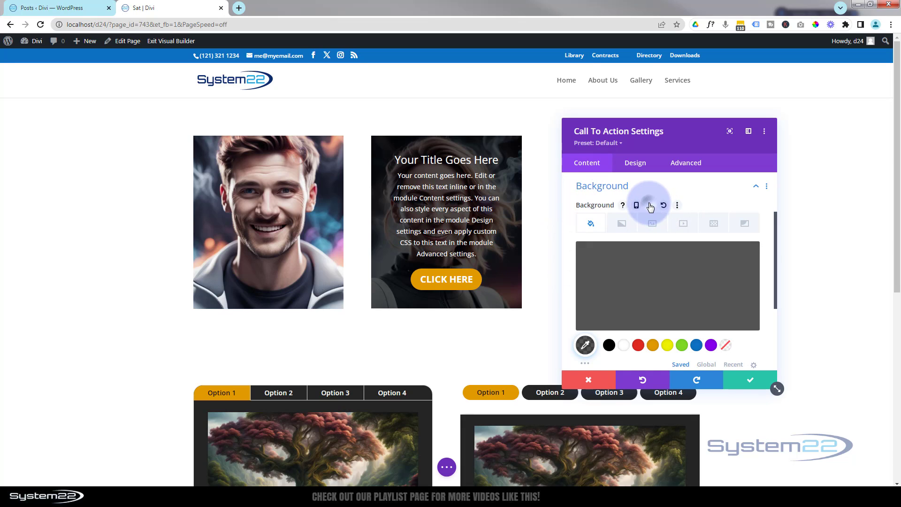
{"action": "left_click", "coordinate": [630, 229]}
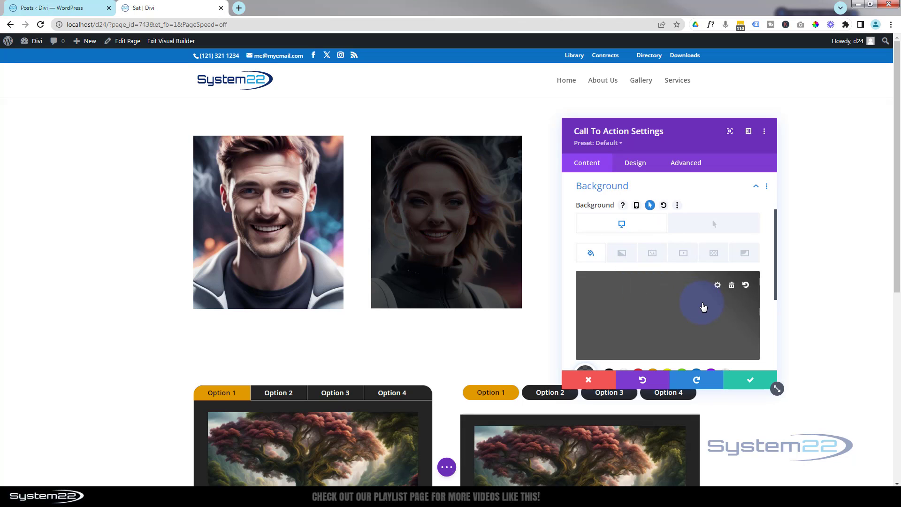
{"action": "left_click", "coordinate": [703, 307]}
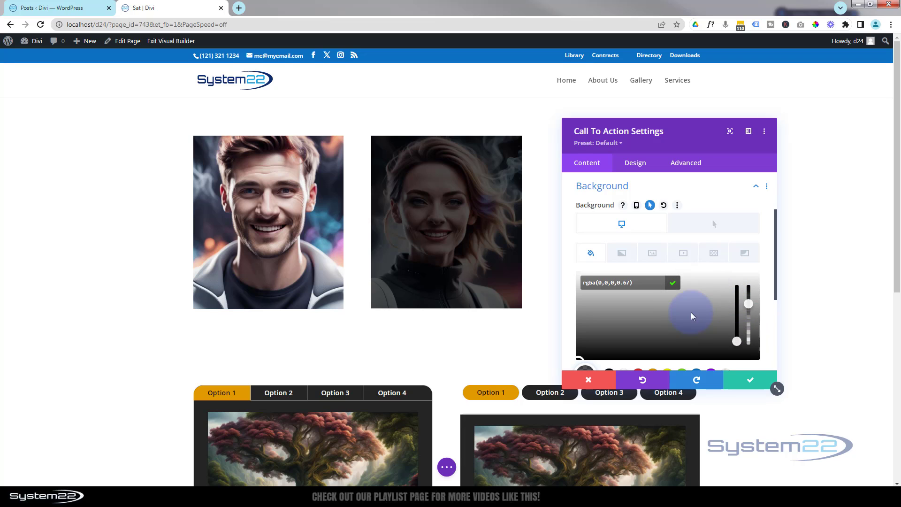
{"action": "scroll", "coordinate": [690, 315], "scroll_direction": "down", "scroll_amount": 2}
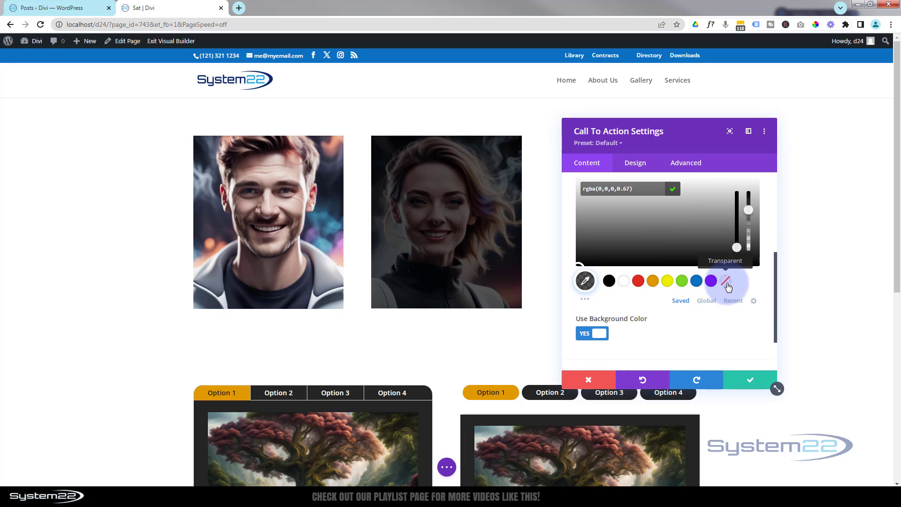
{"action": "left_click", "coordinate": [727, 283]}
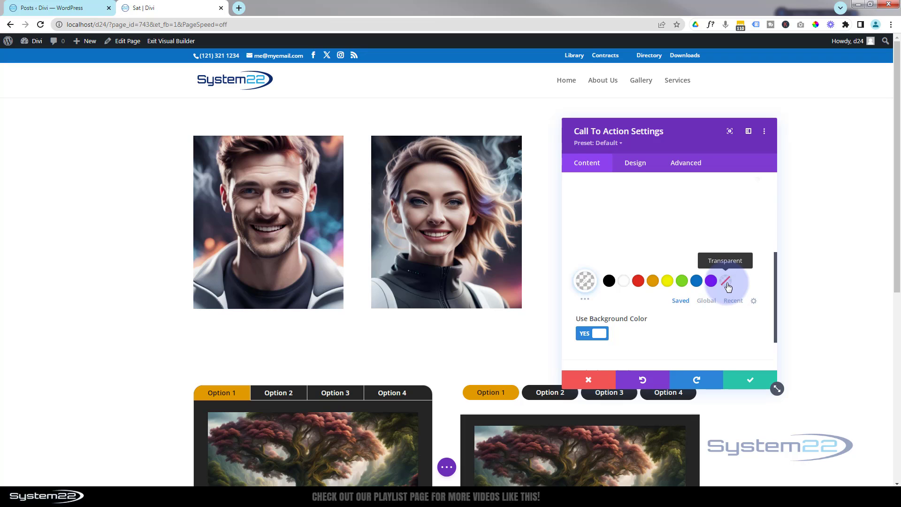
- Set the second Call To Action's hover background color to black (#000000) and compare the desktop and hover states
{"action": "scroll", "coordinate": [649, 296], "scroll_direction": "up", "scroll_amount": 2}
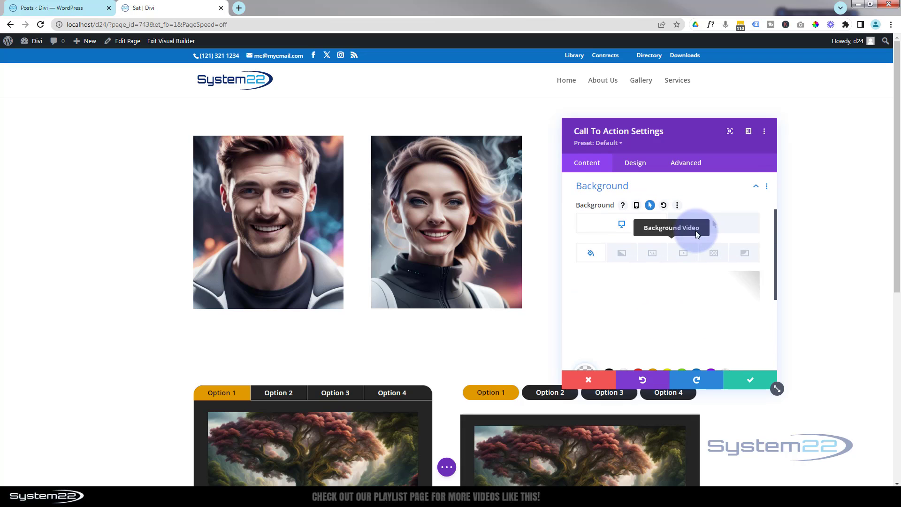
{"action": "left_click", "coordinate": [721, 228]}
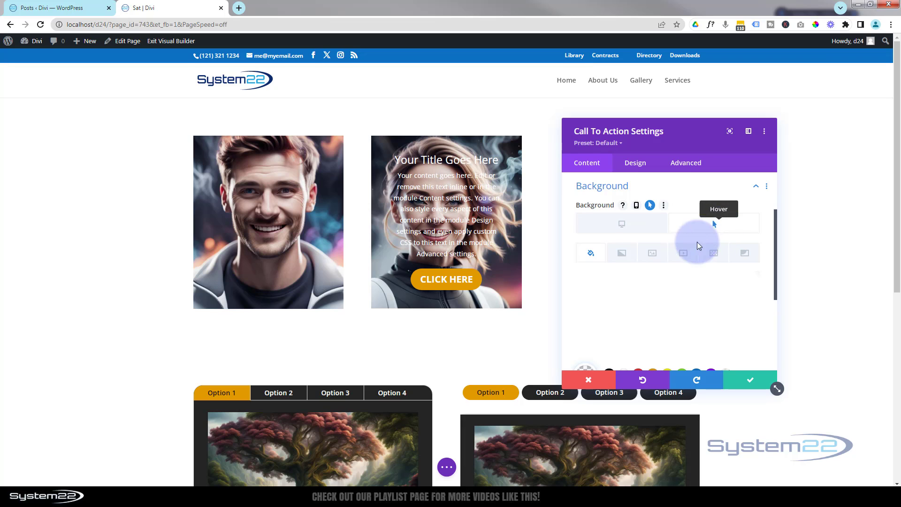
{"action": "scroll", "coordinate": [639, 302], "scroll_direction": "down", "scroll_amount": 2}
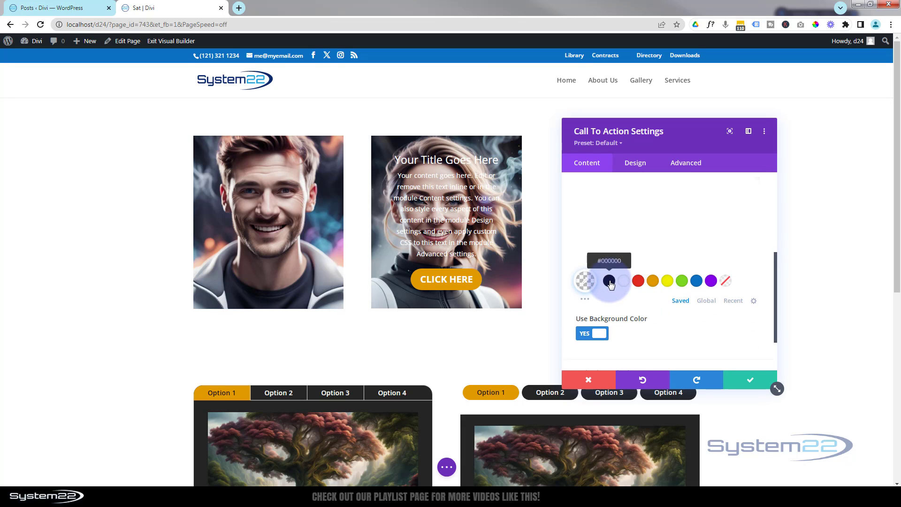
{"action": "left_click", "coordinate": [609, 282]}
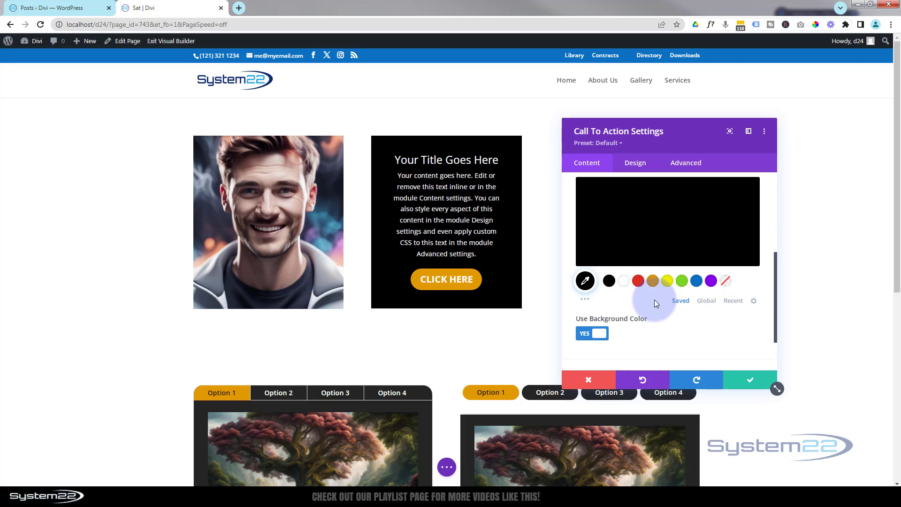
{"action": "scroll", "coordinate": [655, 300], "scroll_direction": "up", "scroll_amount": 3}
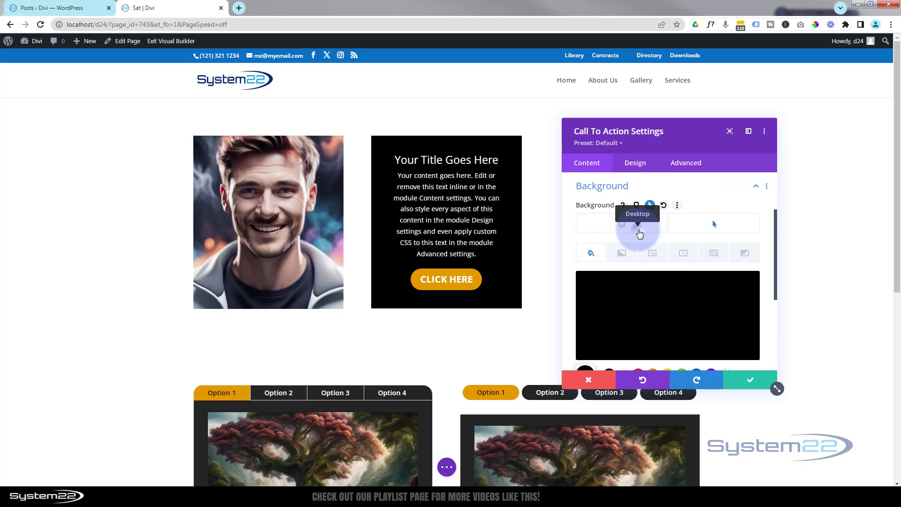
{"action": "left_click", "coordinate": [639, 233]}
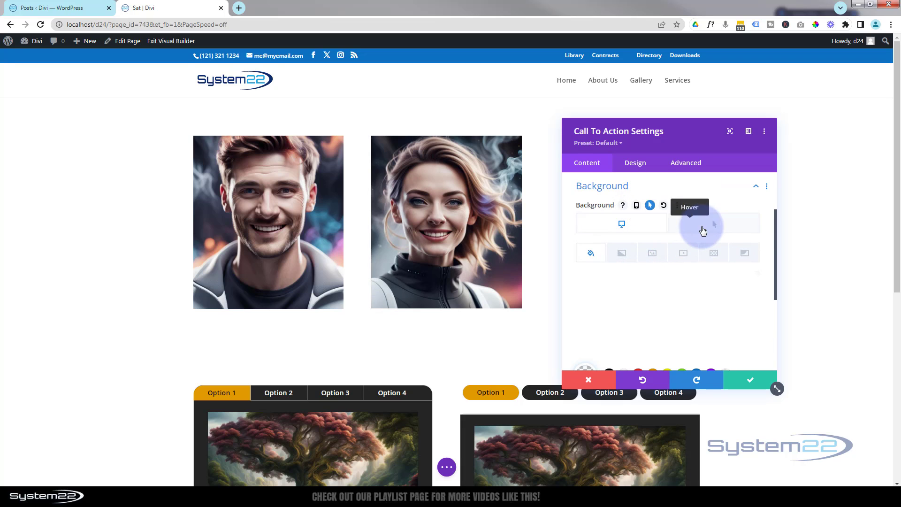
{"action": "left_click", "coordinate": [703, 230]}
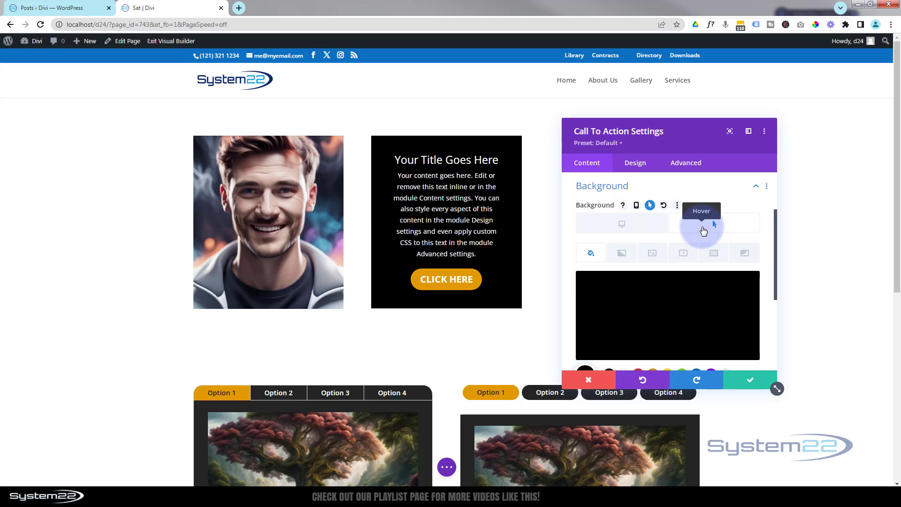
- Set the second Call To Action's transition duration to 750ms and speed curve to Ease-In-Out, and save the module
{"action": "left_click", "coordinate": [686, 165]}
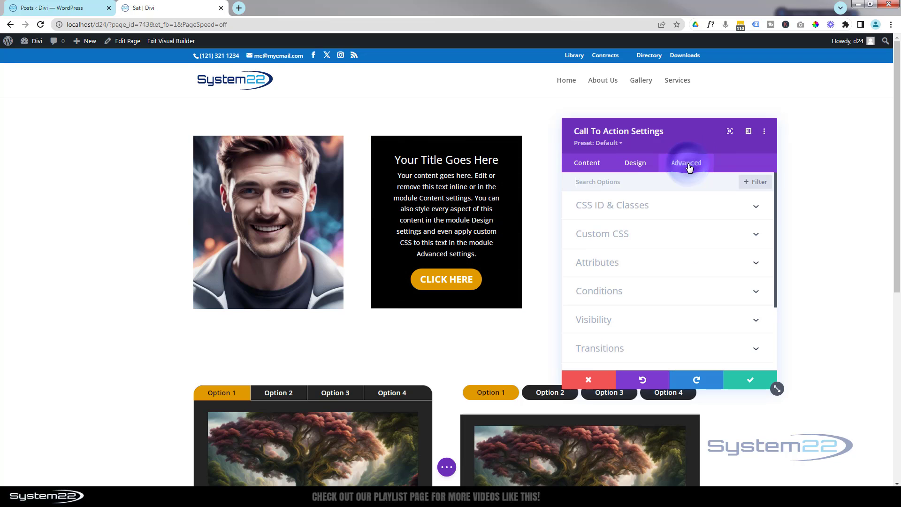
{"action": "left_click", "coordinate": [669, 352]}
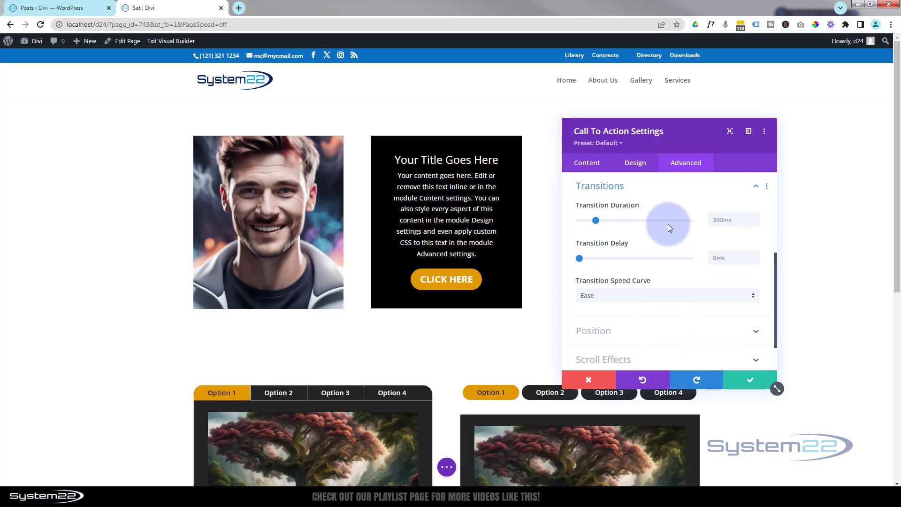
{"action": "left_click", "coordinate": [713, 220]}
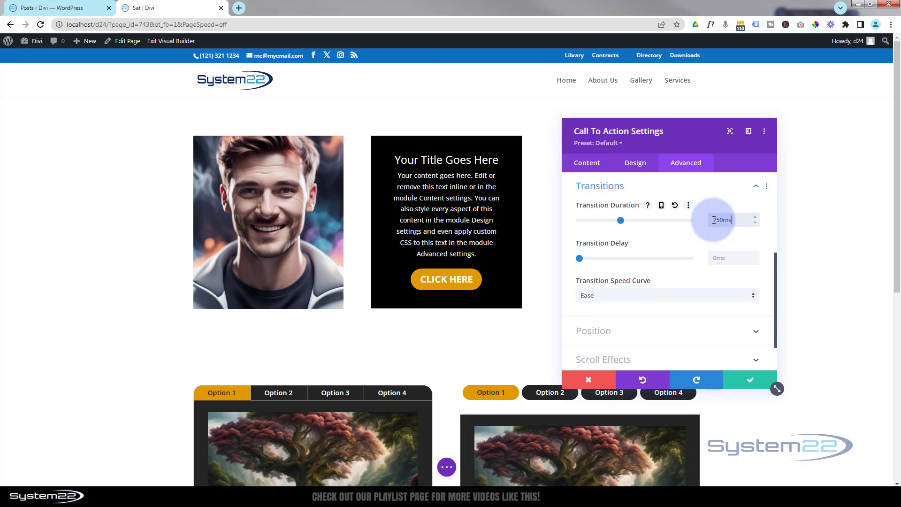
{"action": "left_click", "coordinate": [637, 296]}
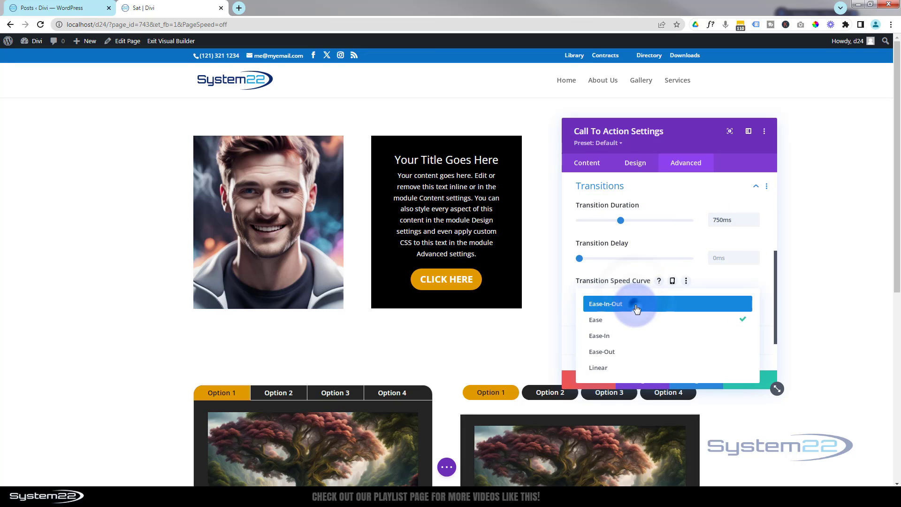
{"action": "left_click", "coordinate": [637, 306]}
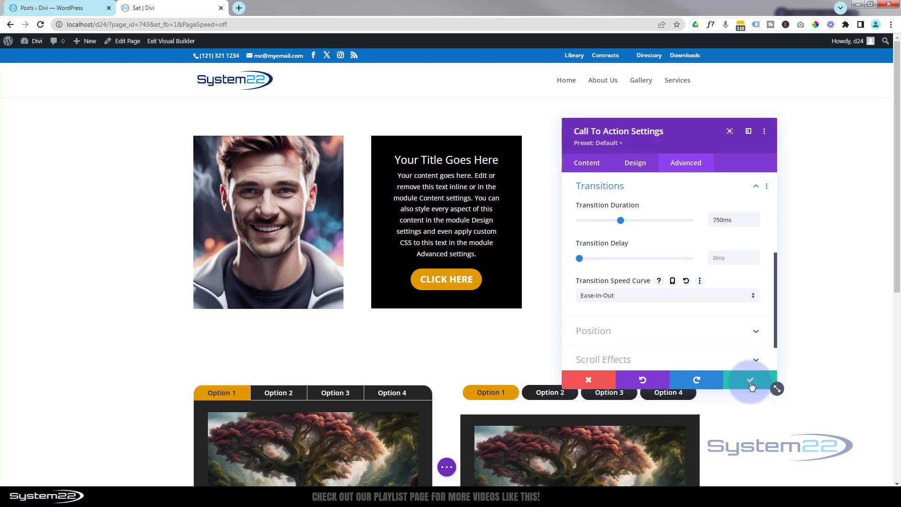
{"action": "left_click", "coordinate": [750, 385]}
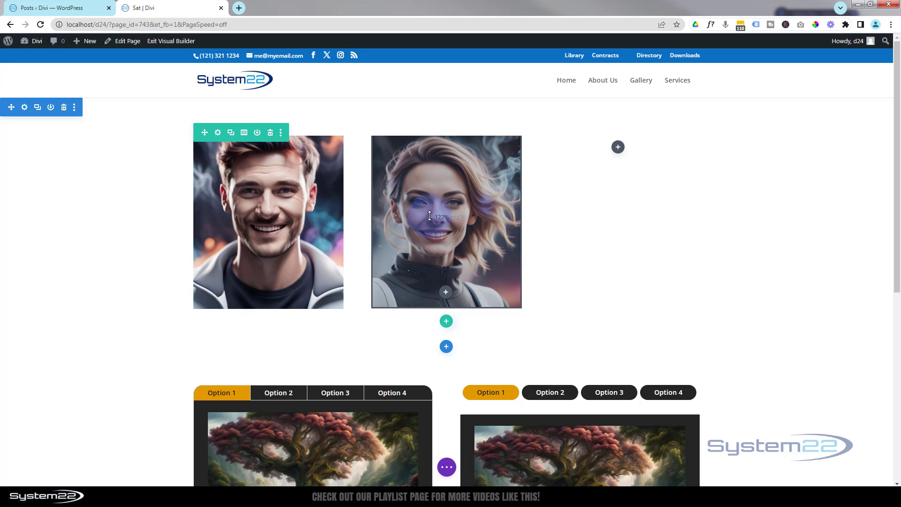
- Add a Call To Action module to the third column, set its button link URL to #, and save it
{"action": "left_click", "coordinate": [618, 147]}
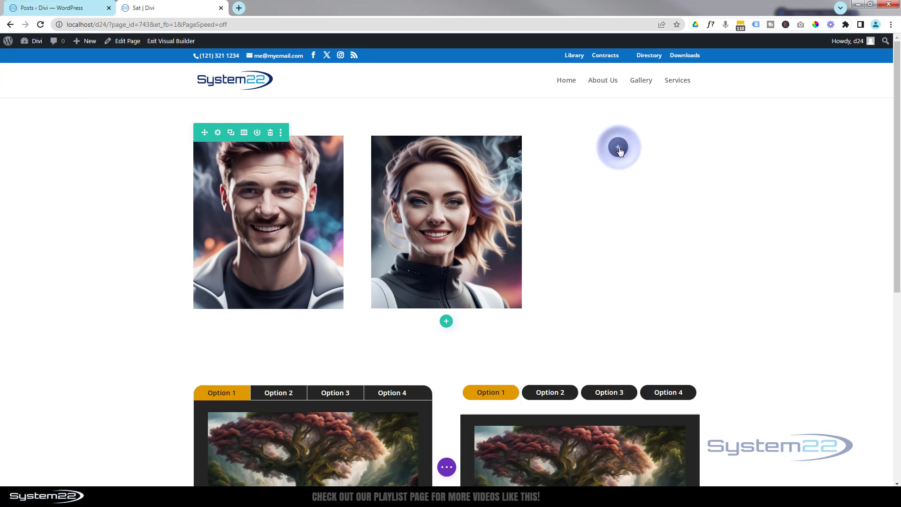
{"action": "left_click", "coordinate": [587, 350]}
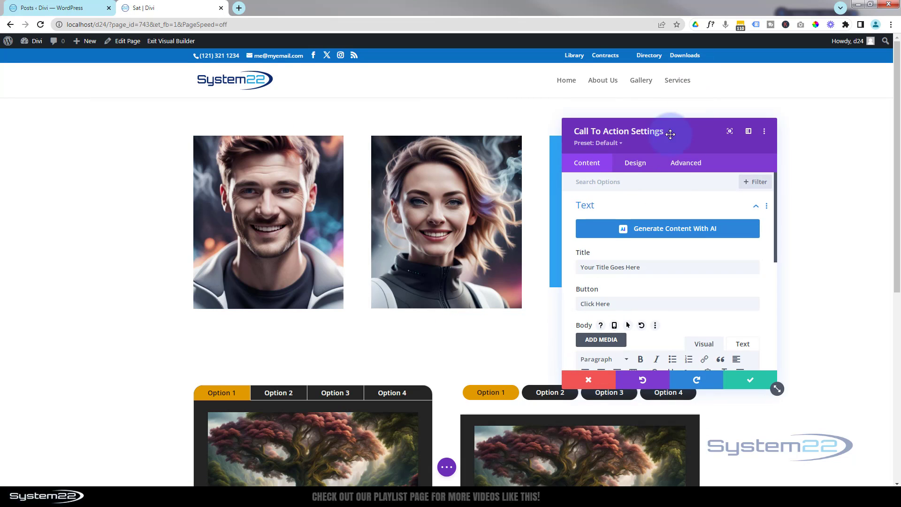
{"action": "left_click_drag", "start_coordinate": [682, 129], "coordinate": [427, 107]}
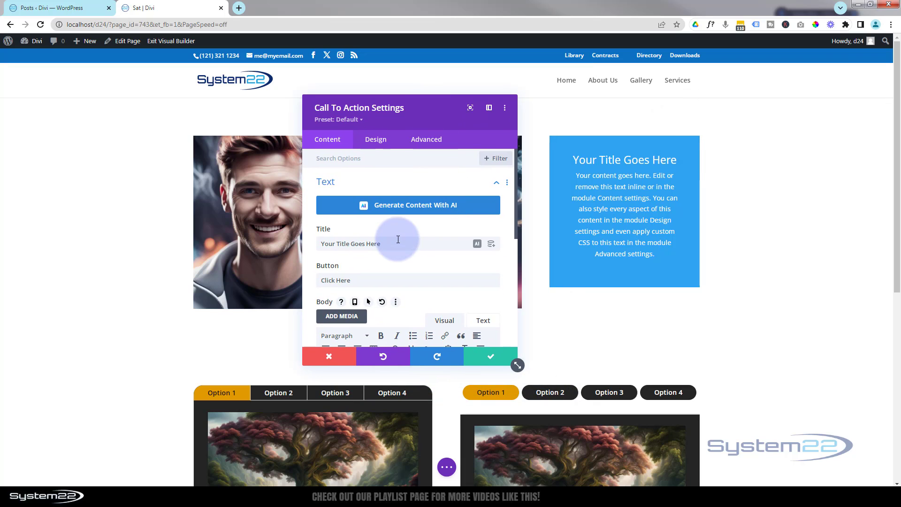
{"action": "scroll", "coordinate": [396, 238], "scroll_direction": "down", "scroll_amount": 5}
{"action": "left_click", "coordinate": [384, 284]}
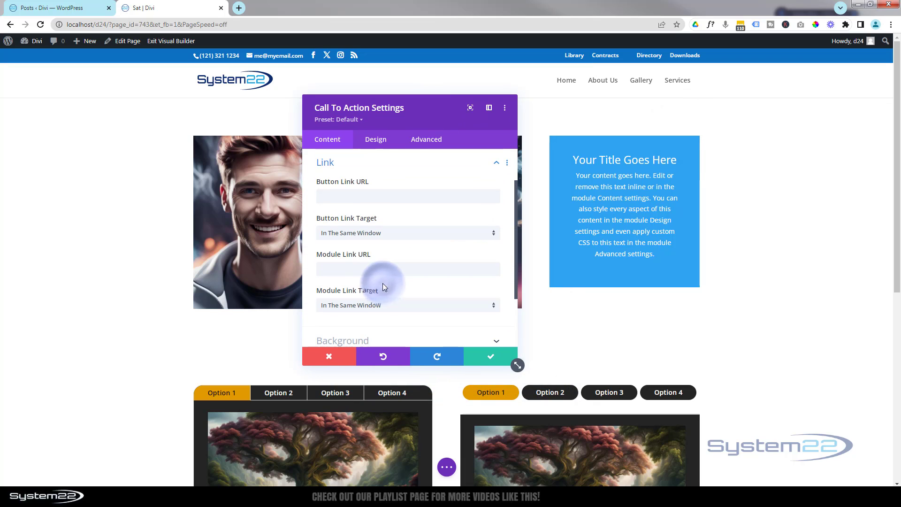
{"action": "left_click", "coordinate": [334, 197]}
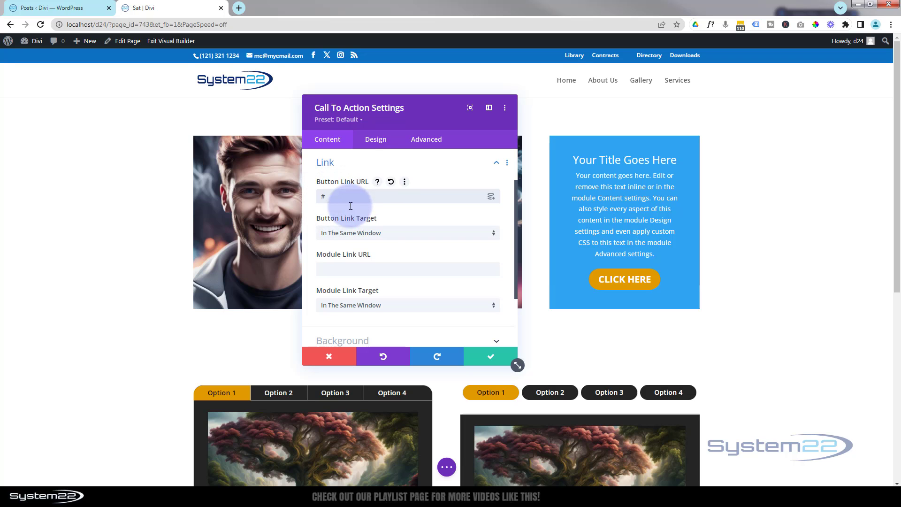
{"action": "left_click", "coordinate": [488, 355]}
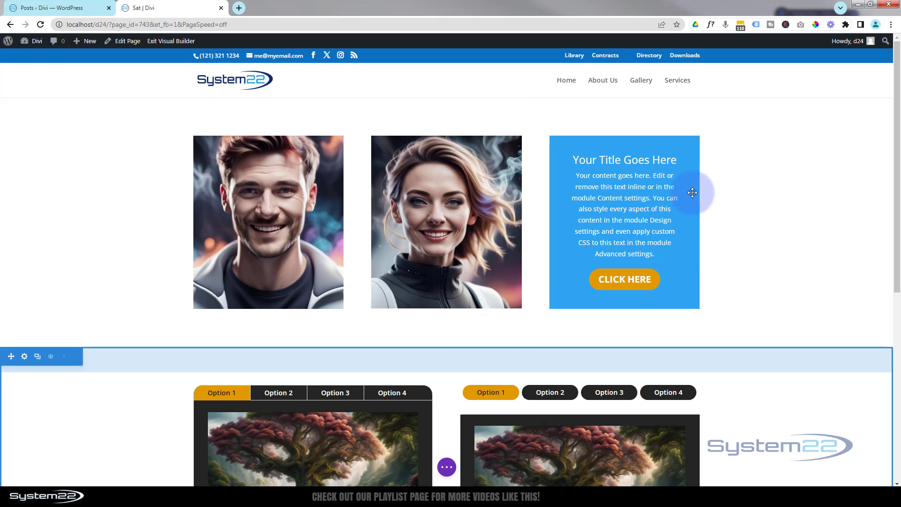
- Set the third column's background image to the media library portrait of the smiling man in a hoodie, and save the row
{"action": "left_click", "coordinate": [591, 203]}
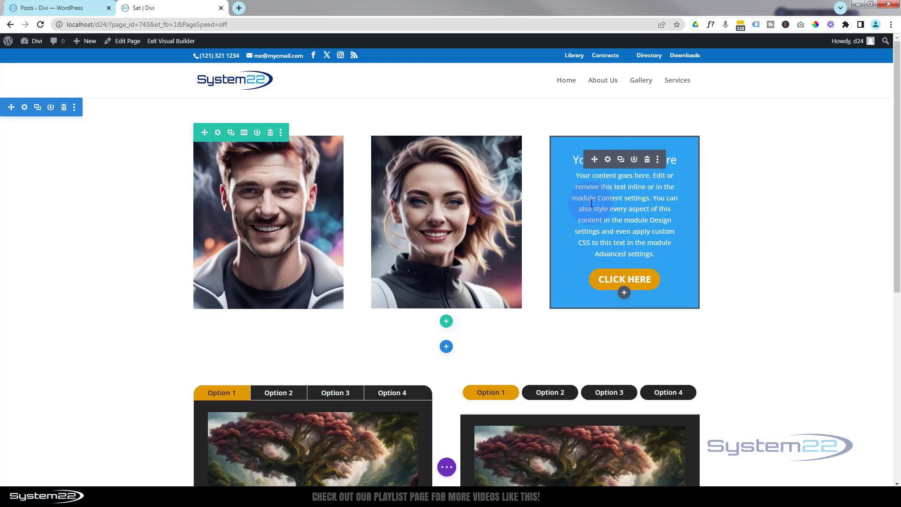
{"action": "left_click", "coordinate": [789, 221]}
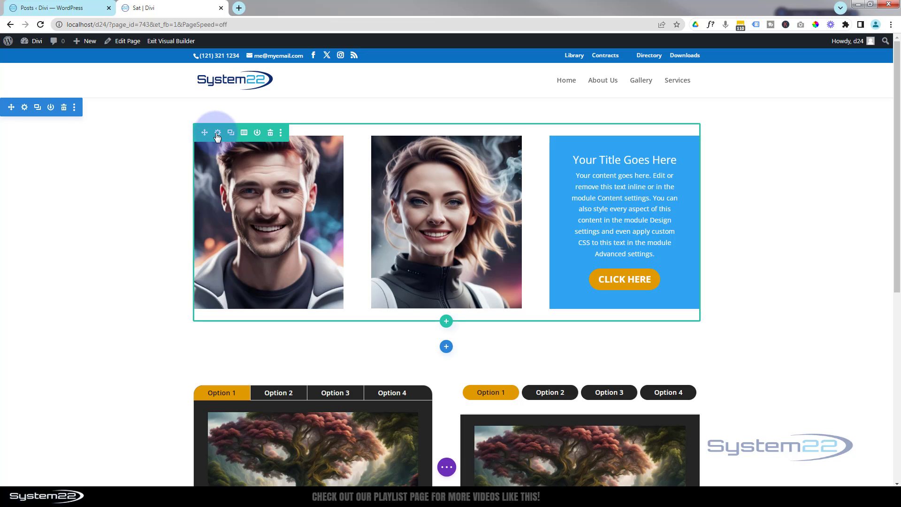
{"action": "left_click", "coordinate": [218, 134]}
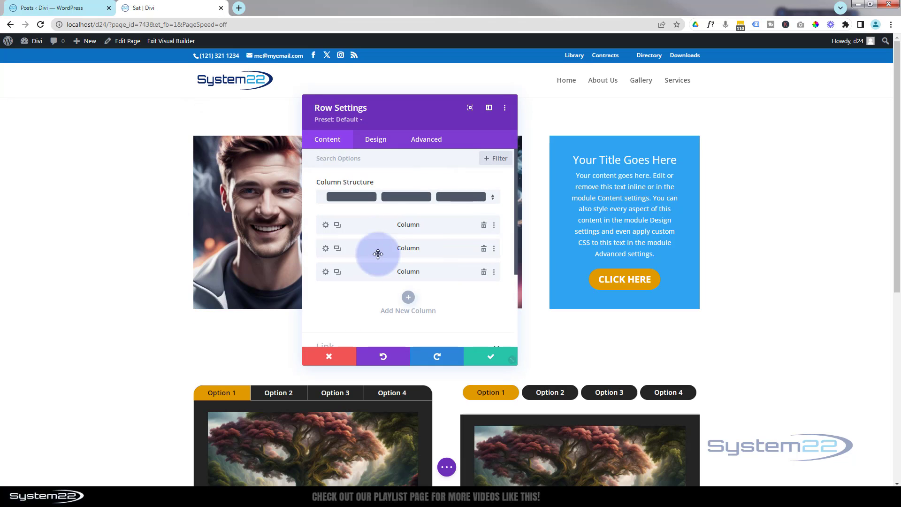
{"action": "left_click", "coordinate": [326, 273]}
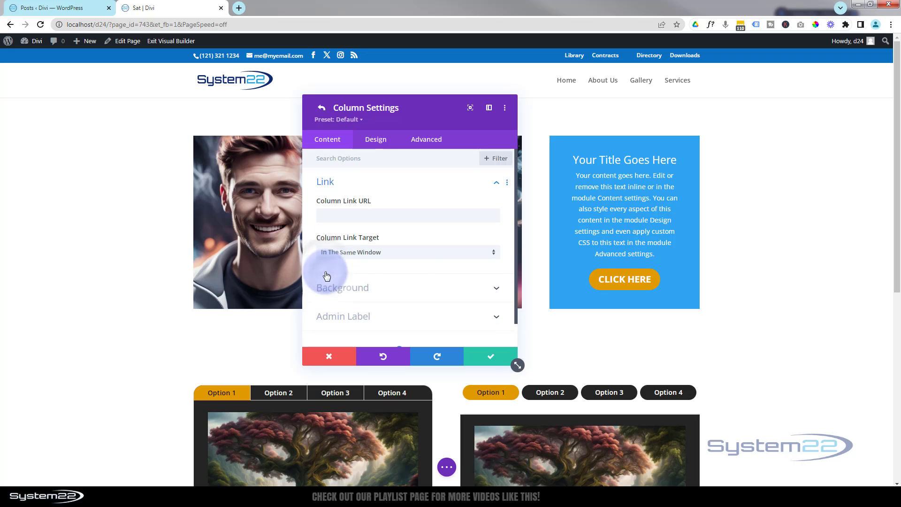
{"action": "left_click", "coordinate": [401, 292]}
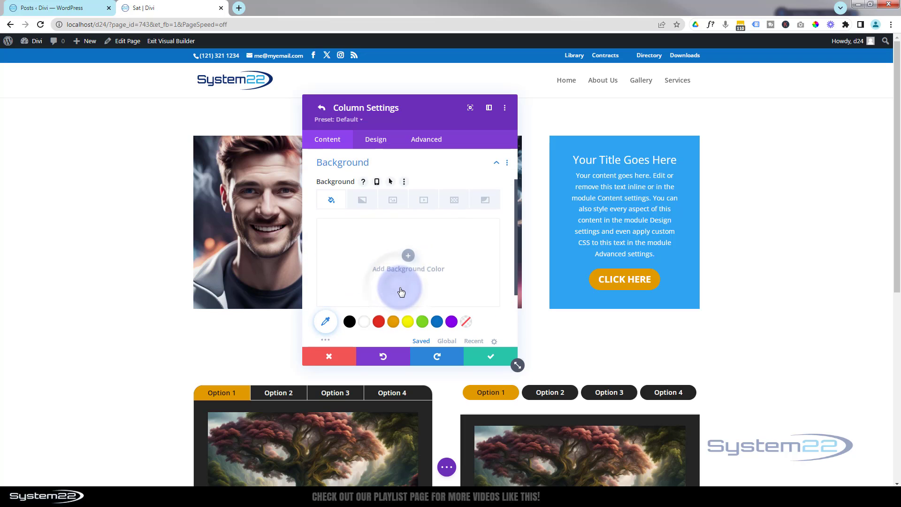
{"action": "left_click", "coordinate": [394, 202]}
{"action": "left_click", "coordinate": [408, 257]}
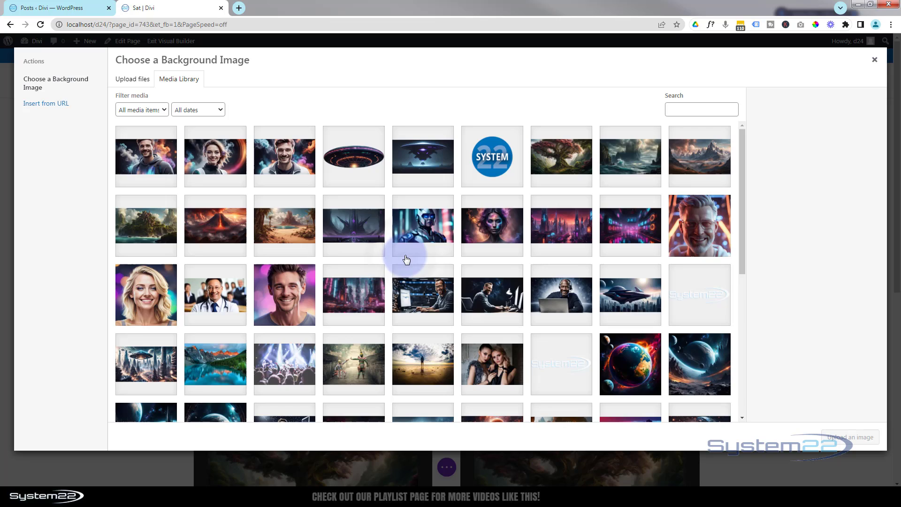
{"action": "left_click", "coordinate": [159, 154]}
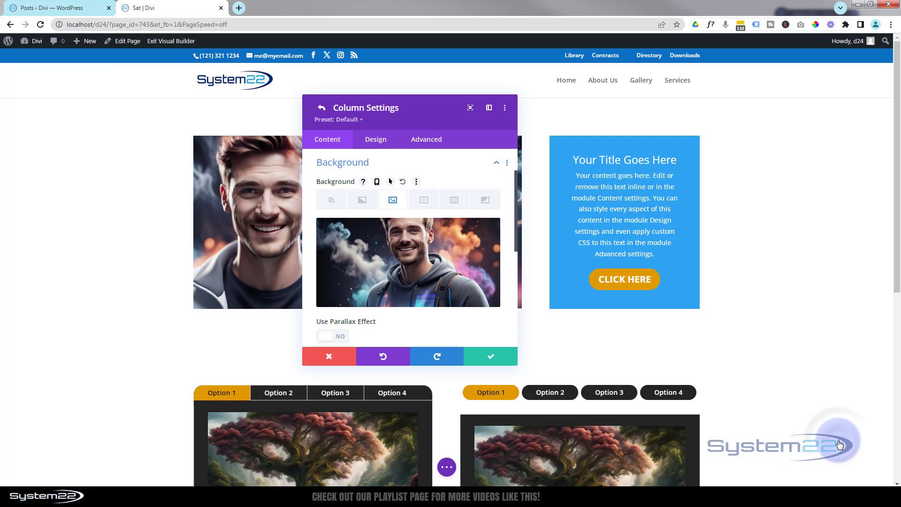
{"action": "left_click", "coordinate": [839, 438]}
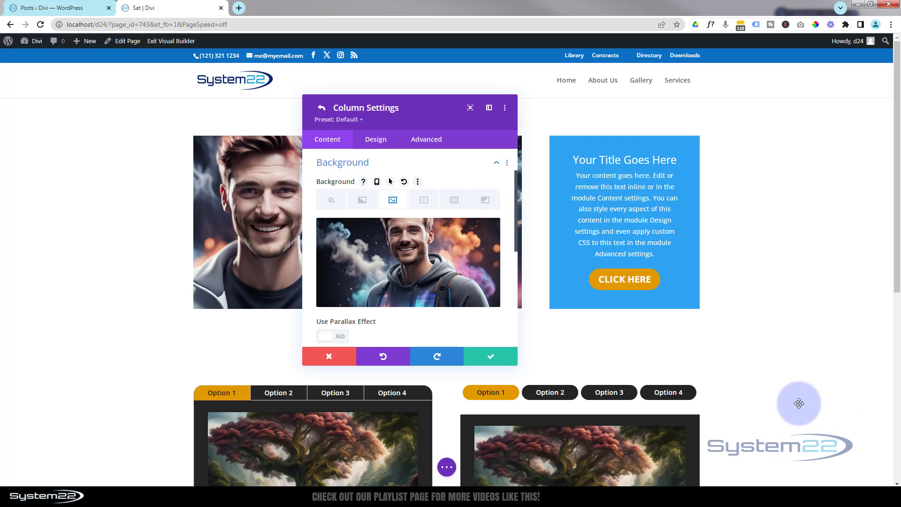
{"action": "left_click", "coordinate": [504, 360]}
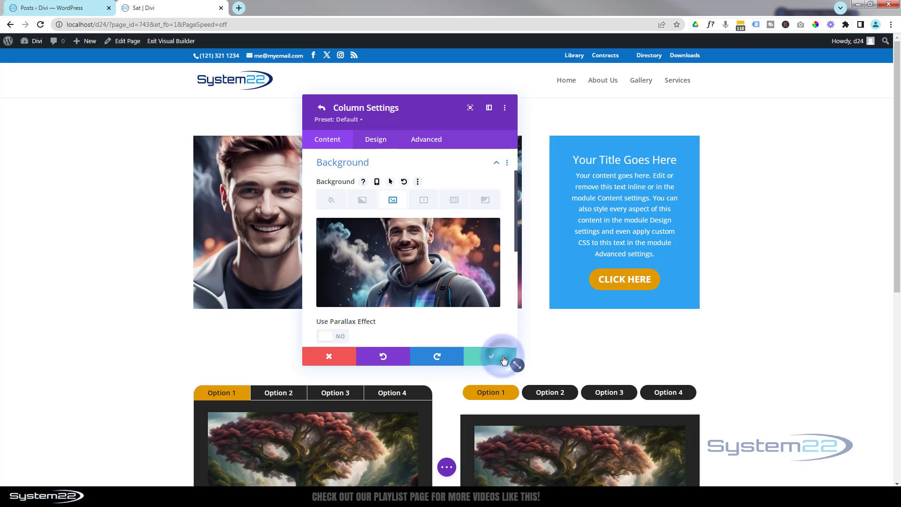
{"action": "left_click", "coordinate": [501, 358]}
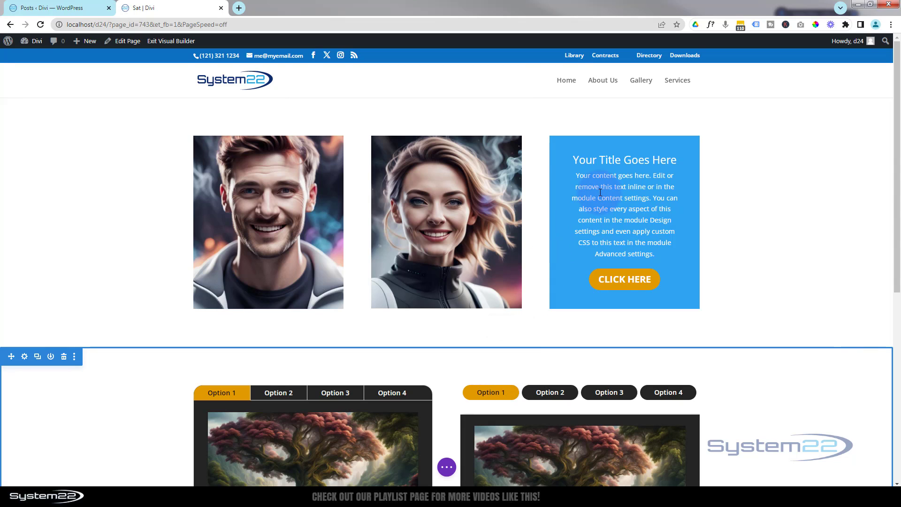
- Start a .ctafade rule in the third Call To Action's free-form custom CSS
{"action": "left_click", "coordinate": [607, 160]}
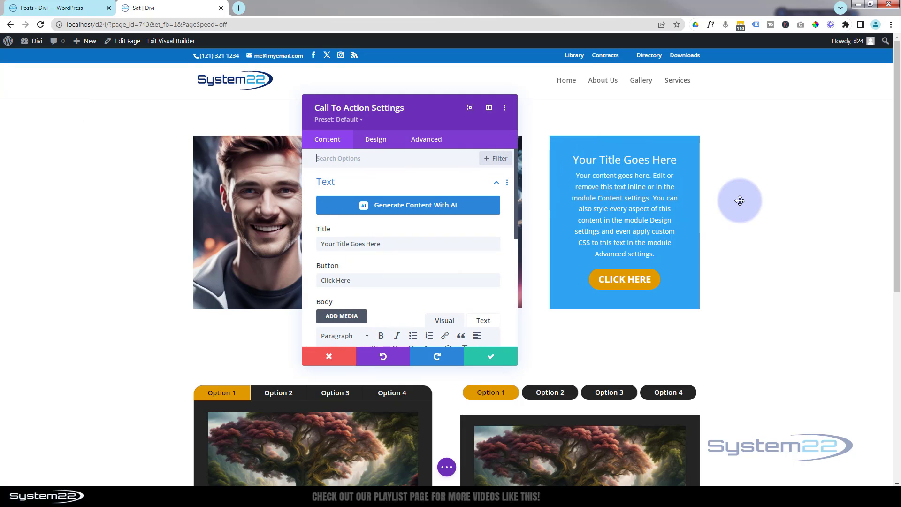
{"action": "left_click", "coordinate": [425, 140]}
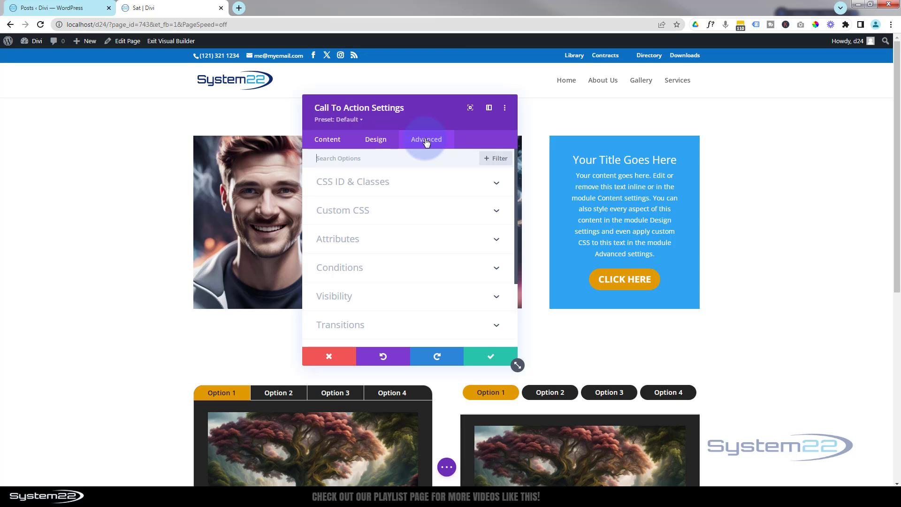
{"action": "left_click", "coordinate": [404, 211]}
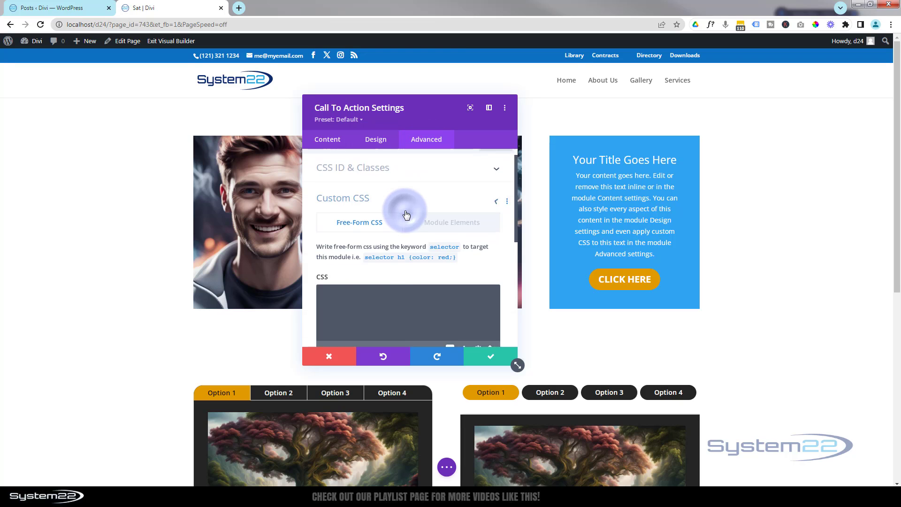
{"action": "left_click", "coordinate": [365, 257]}
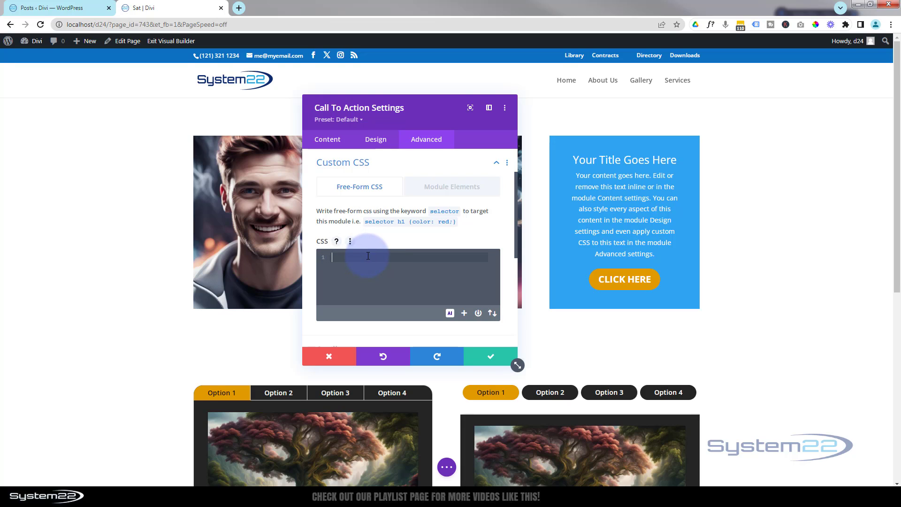
{"action": "type", "text": ".ct"}
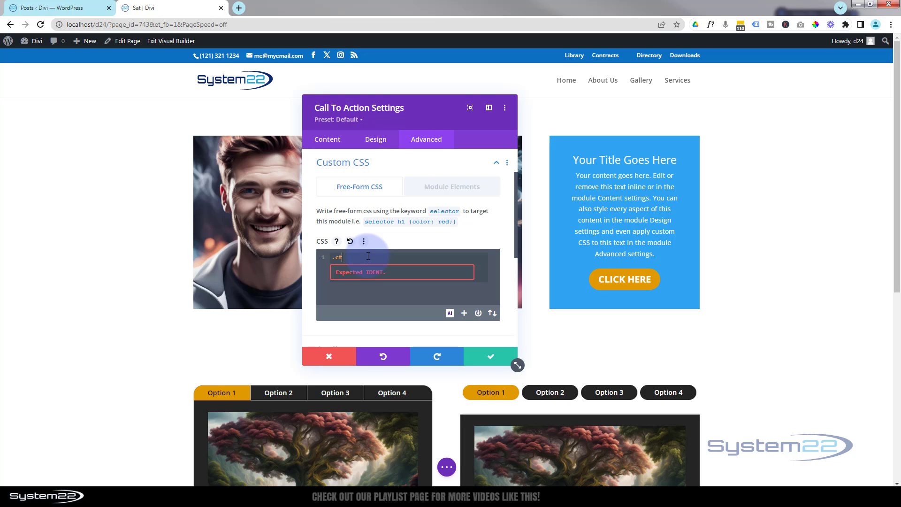
{"action": "type", "text": "afade"}
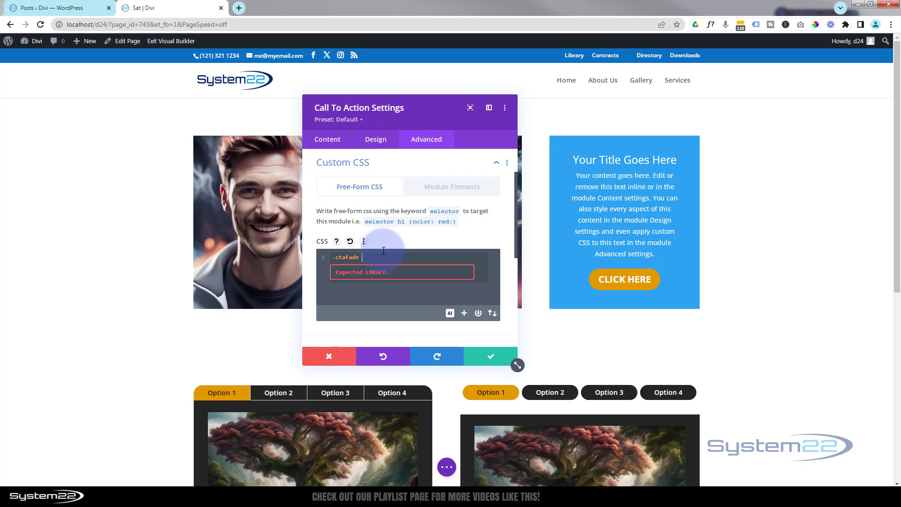
{"action": "type", "text": " {"}
{"action": "key", "text": "Return"}
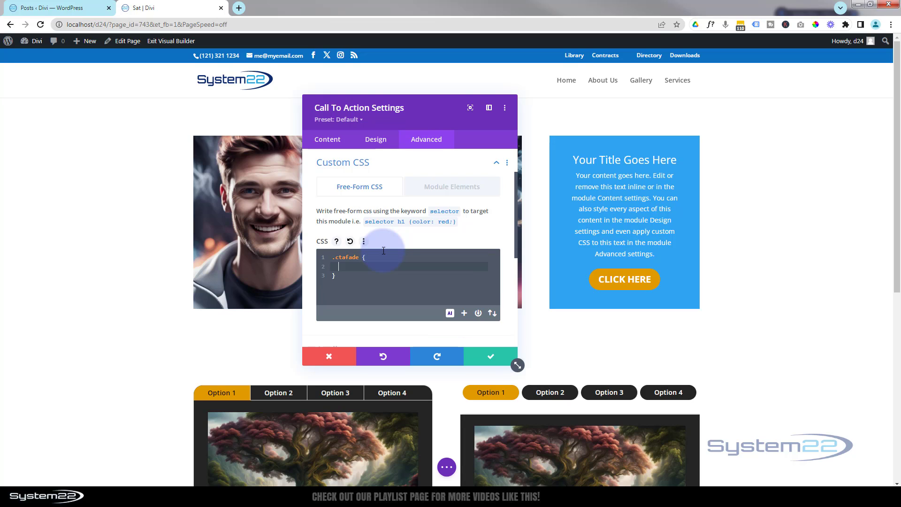
- Add the declaration "animation: ctfade 10s infinite" to the .ctafade rule
{"action": "type", "text": "animation: ctf"}
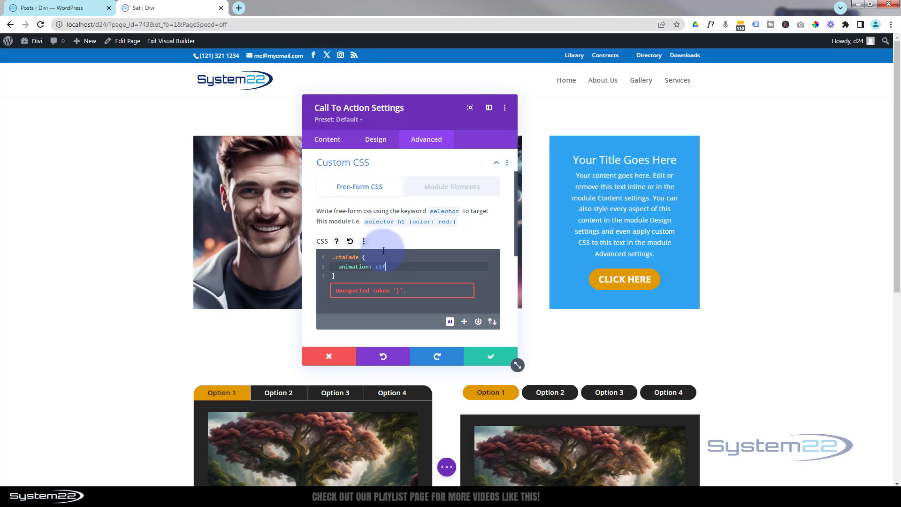
{"action": "type", "text": "ade"}
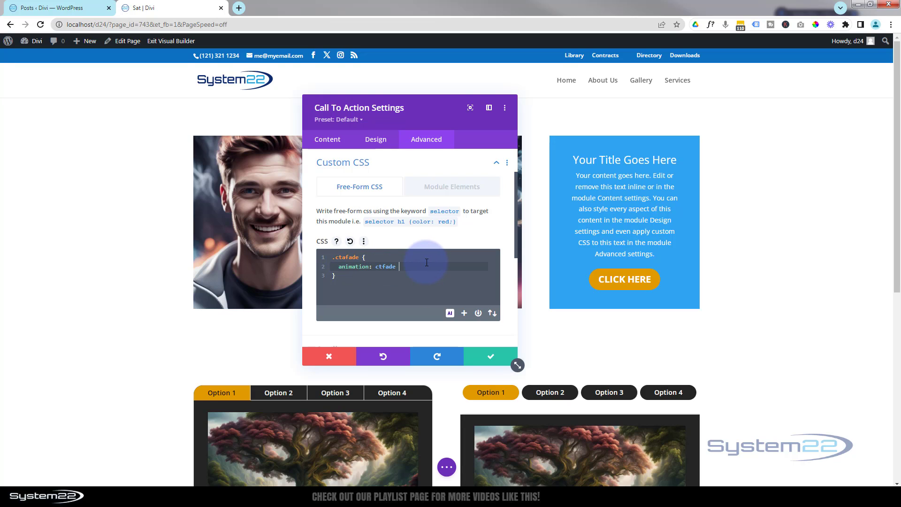
{"action": "type", "text": "10s in"}
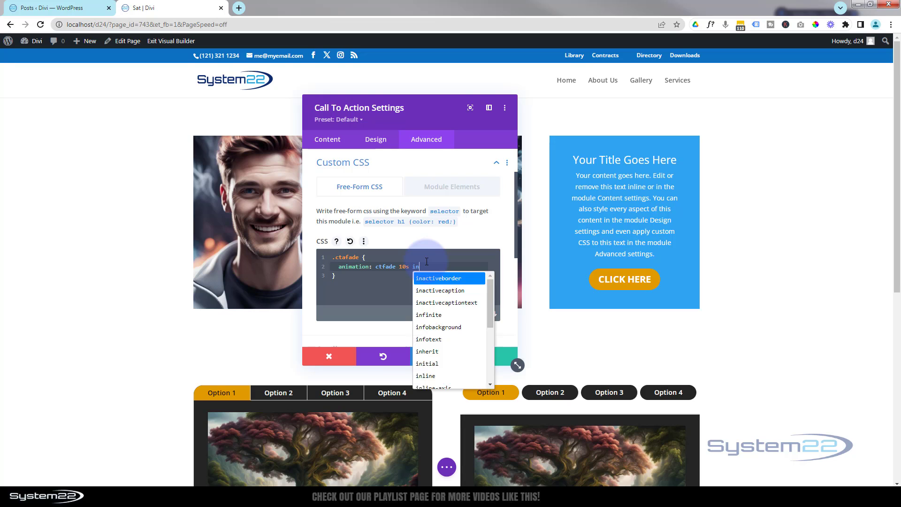
{"action": "type", "text": "finite"}
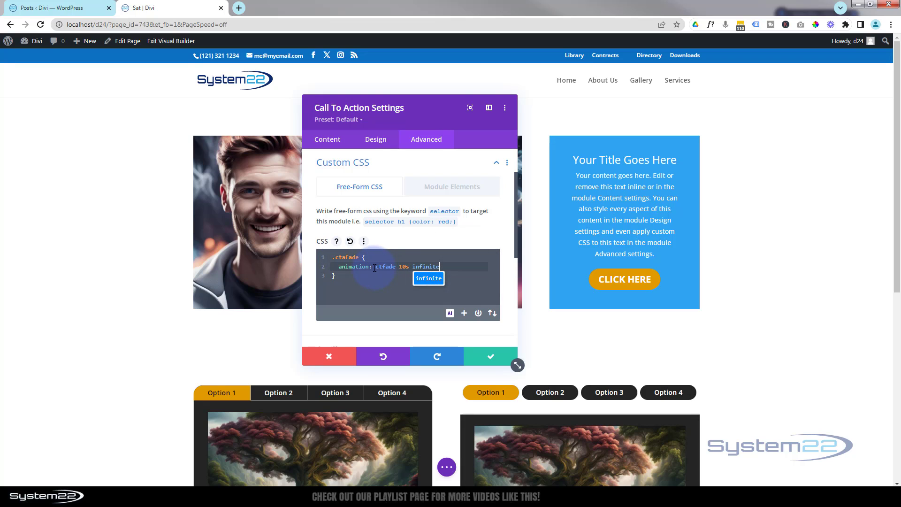
{"action": "left_click", "coordinate": [342, 277]}
{"action": "key", "text": "Return"}
{"action": "key", "text": "Return"}
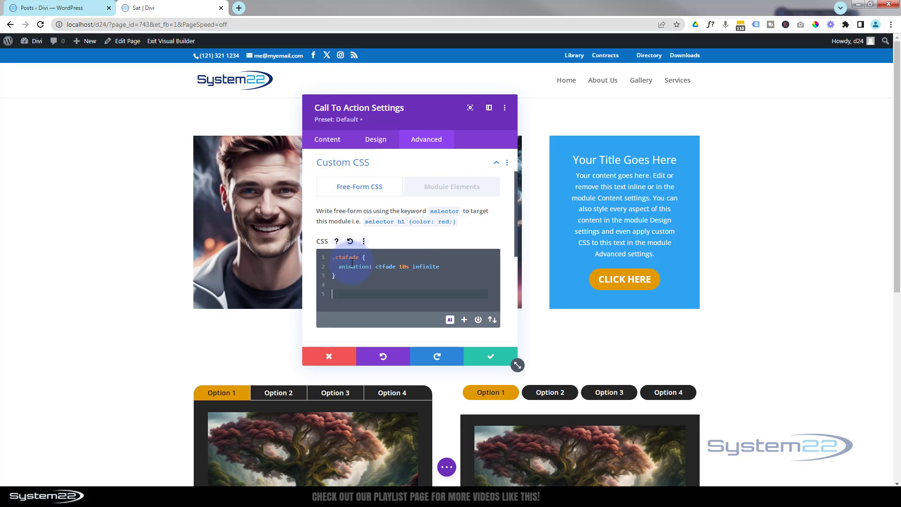
{"action": "key", "text": "alt"}
{"action": "key", "text": "alt"}
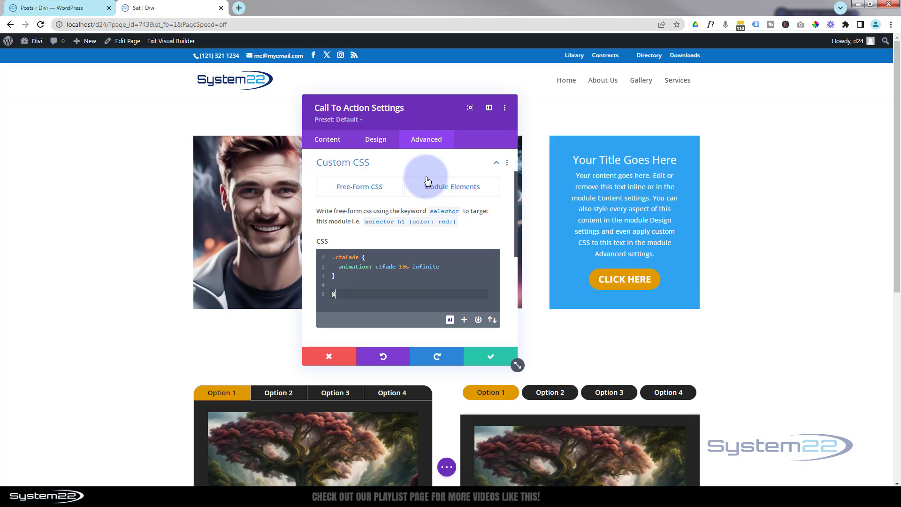
{"action": "type", "text": "@keyframes ctfad"}
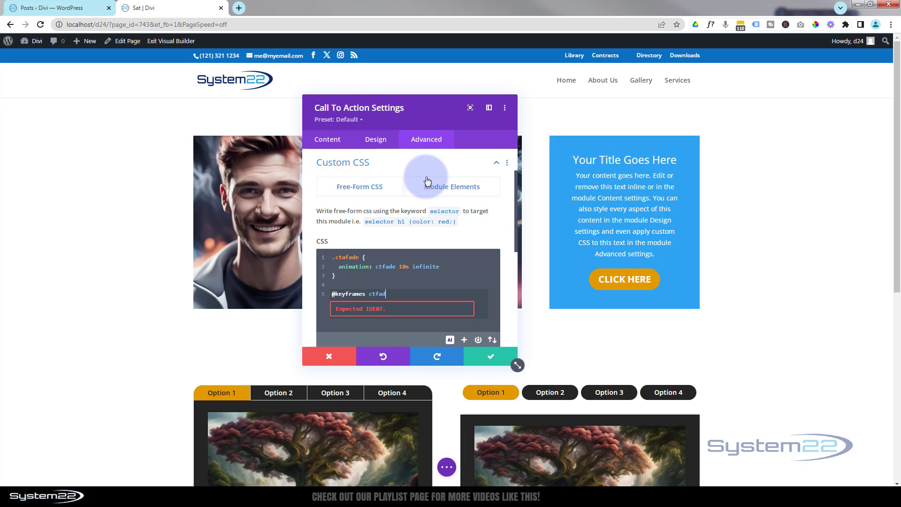
{"action": "type", "text": "e {"}
{"action": "key", "text": "Return"}
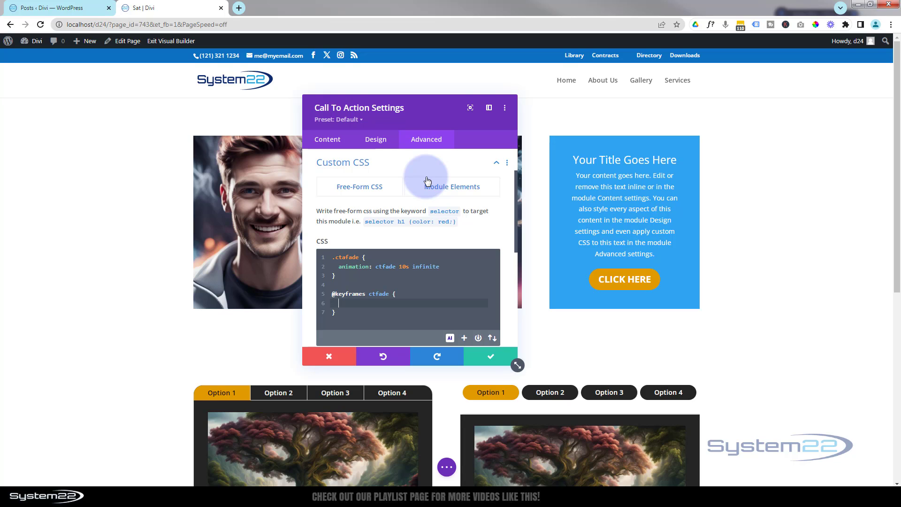
- Add a 0% keyframe with opacity:0 inside the ctfade keyframes block
{"action": "type", "text": "0%"}
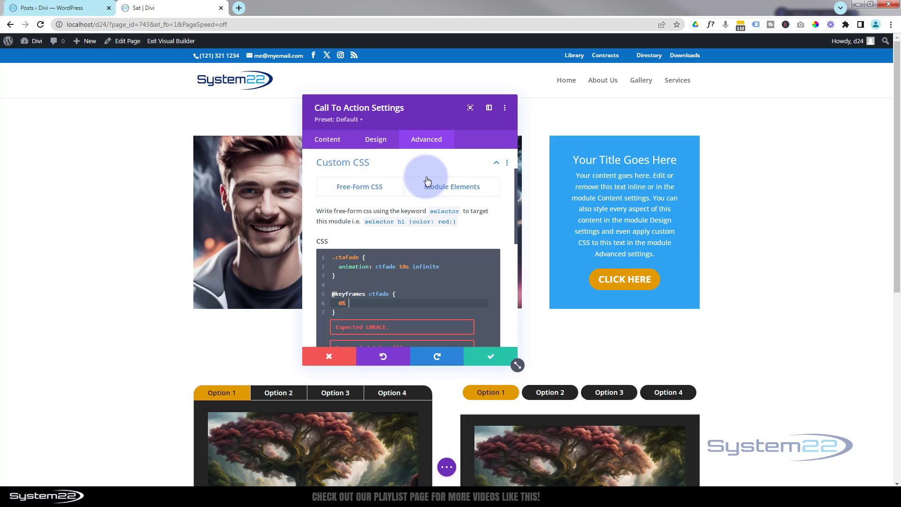
{"action": "type", "text": " {"}
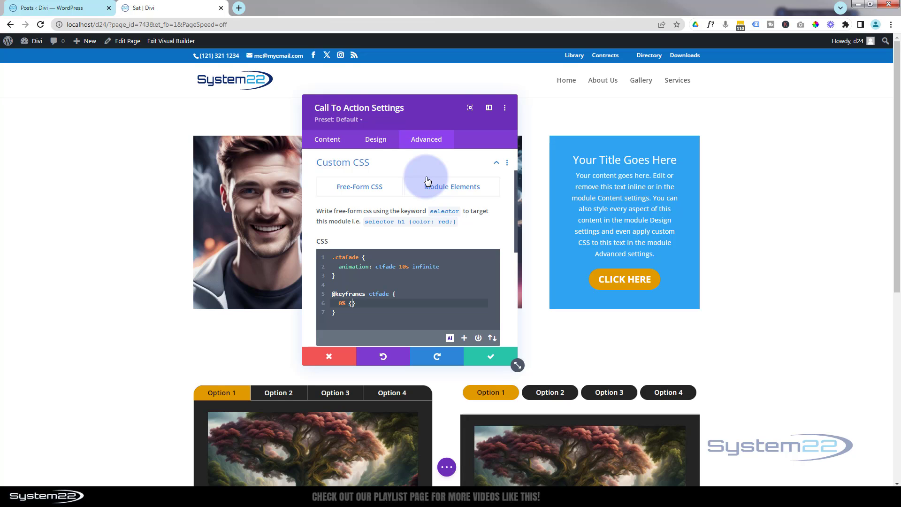
{"action": "type", "text": "opacity"}
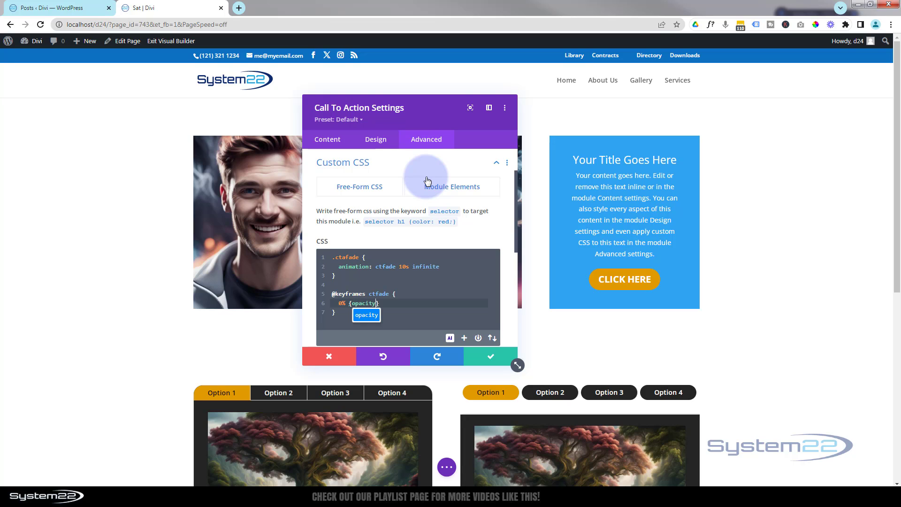
{"action": "type", "text": ":"}
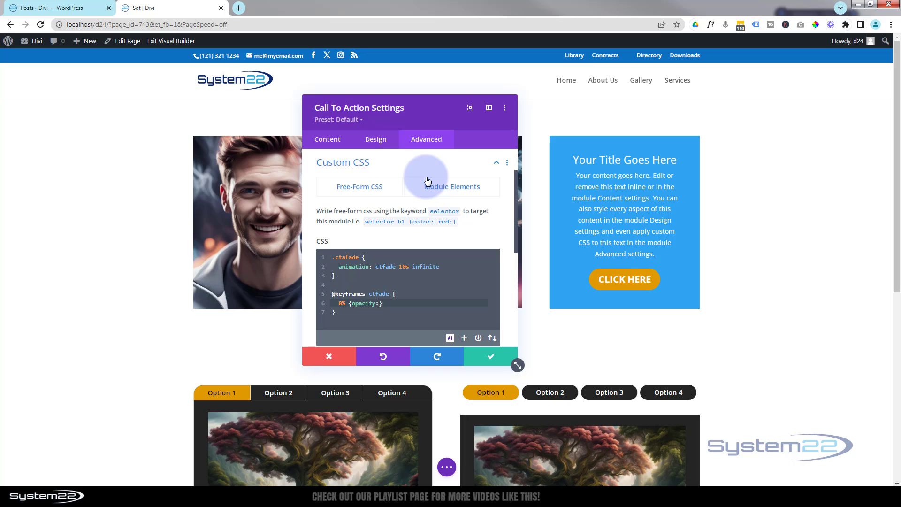
{"action": "type", "text": "0"}
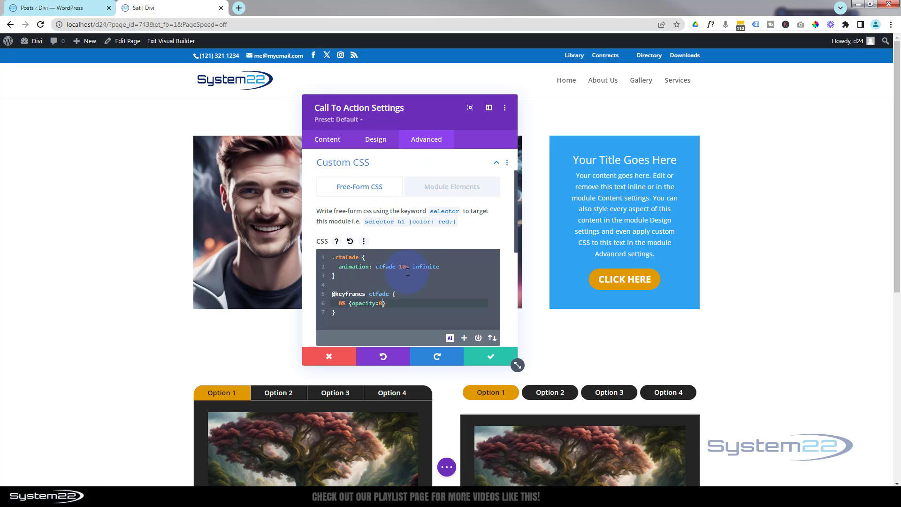
- Duplicate the 0% keyframe as a 50% keyframe with opacity:1 and extend the original keyframe's selector to "0%, 100%"
{"action": "left_click_drag", "start_coordinate": [390, 304], "coordinate": [338, 303]}
{"action": "key", "text": "ctrl+c"}
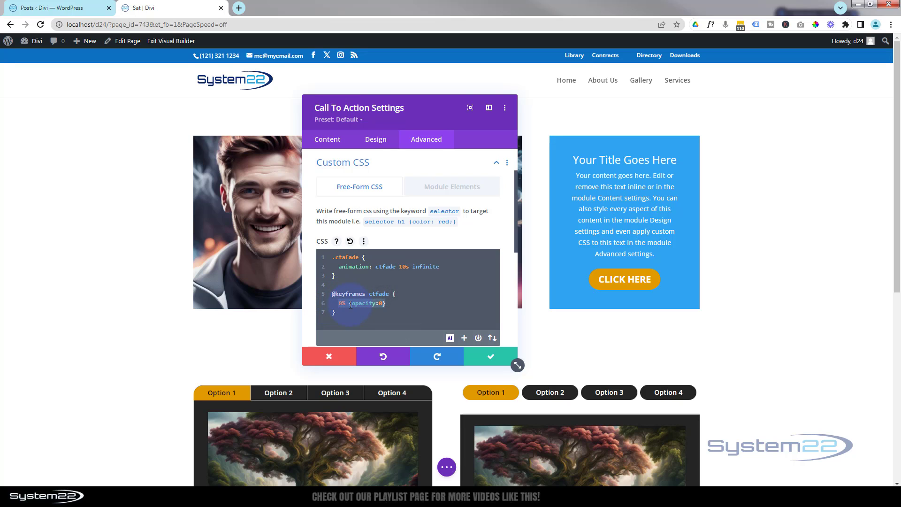
{"action": "left_click", "coordinate": [390, 304]}
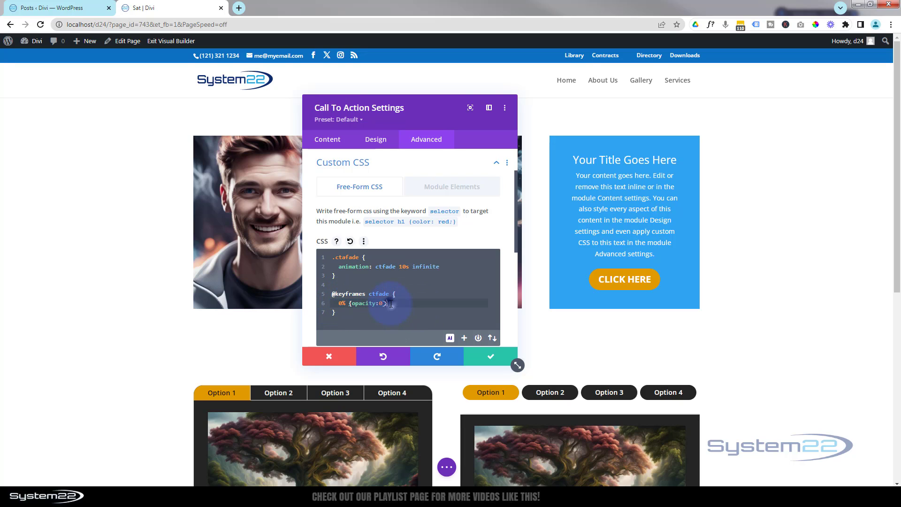
{"action": "key", "text": "Return"}
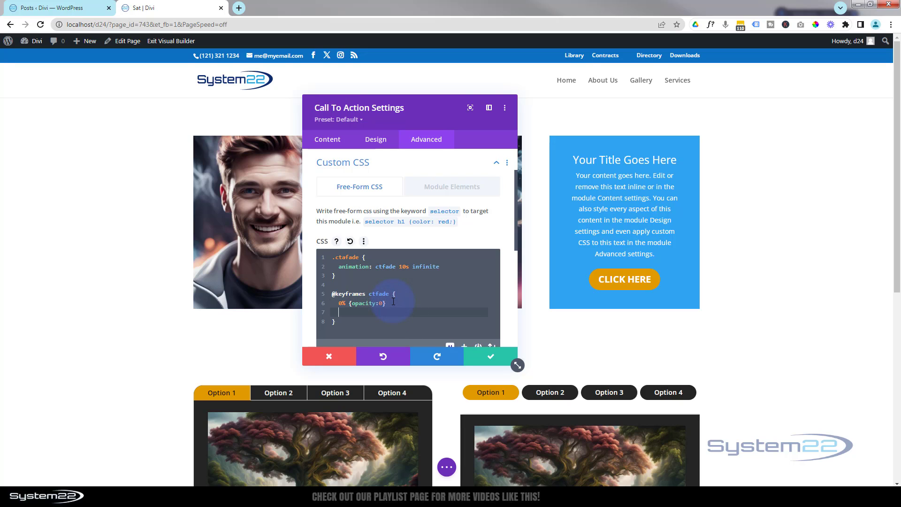
{"action": "key", "text": "ctrl+v"}
{"action": "left_click", "coordinate": [338, 312]}
{"action": "type", "text": "5"}
{"action": "left_click", "coordinate": [385, 312]}
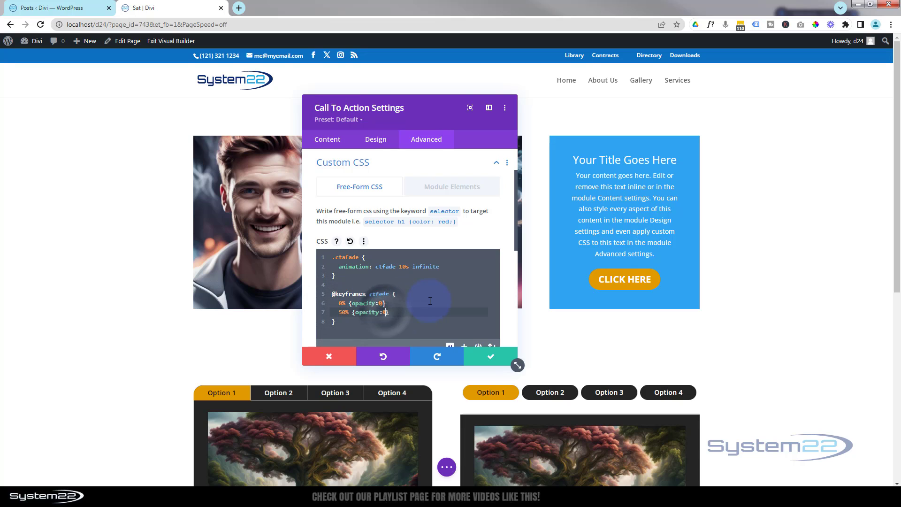
{"action": "key", "text": "BackSpace"}
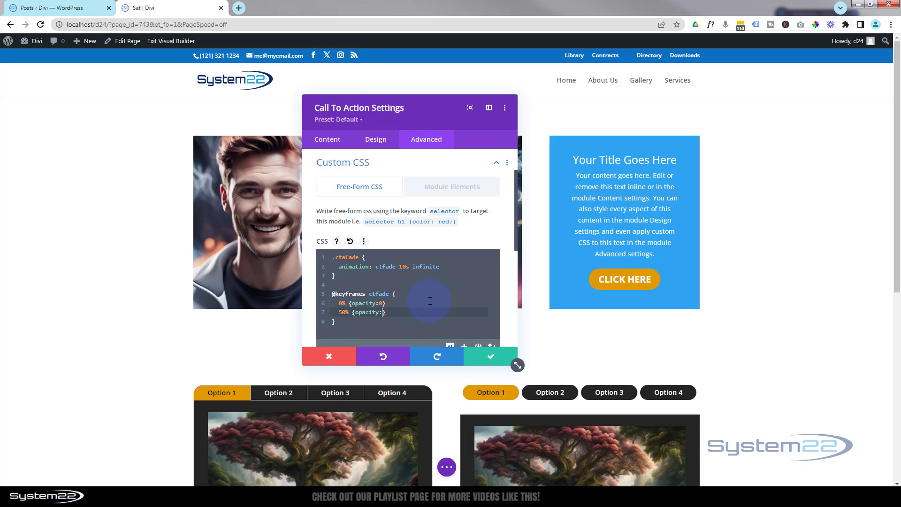
{"action": "type", "text": "1"}
{"action": "left_click", "coordinate": [344, 303]}
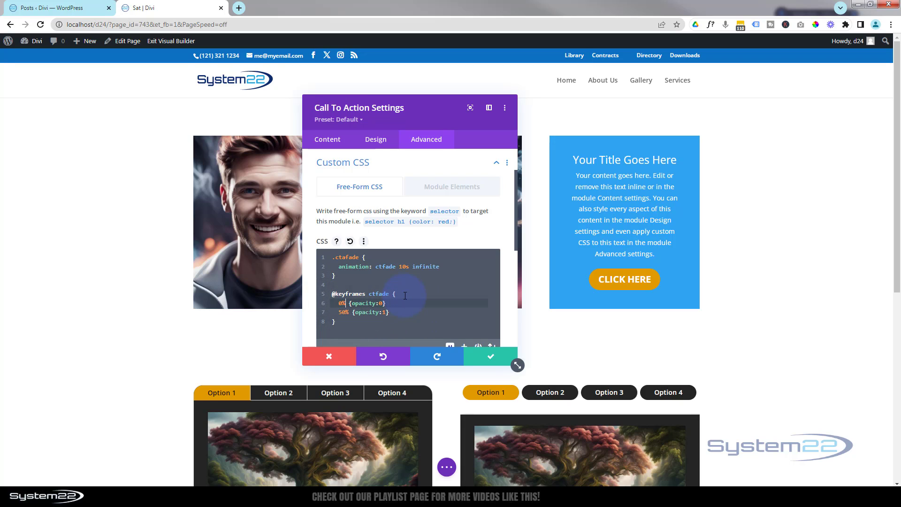
{"action": "type", "text": ", 100%"}
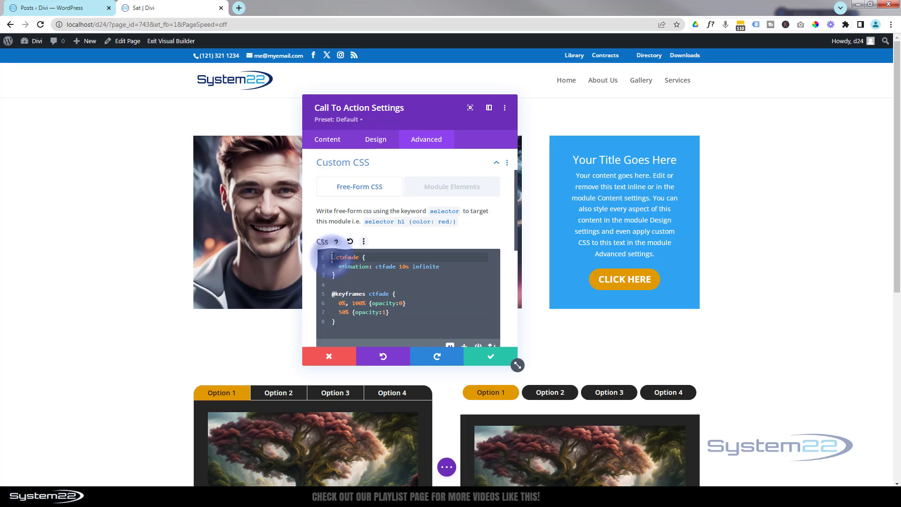
- Copy the .ctafade rule below the ctfade keyframes block, separated by a blank line
{"action": "left_click_drag", "start_coordinate": [332, 257], "coordinate": [332, 276]}
{"action": "key", "text": "ctrl+c"}
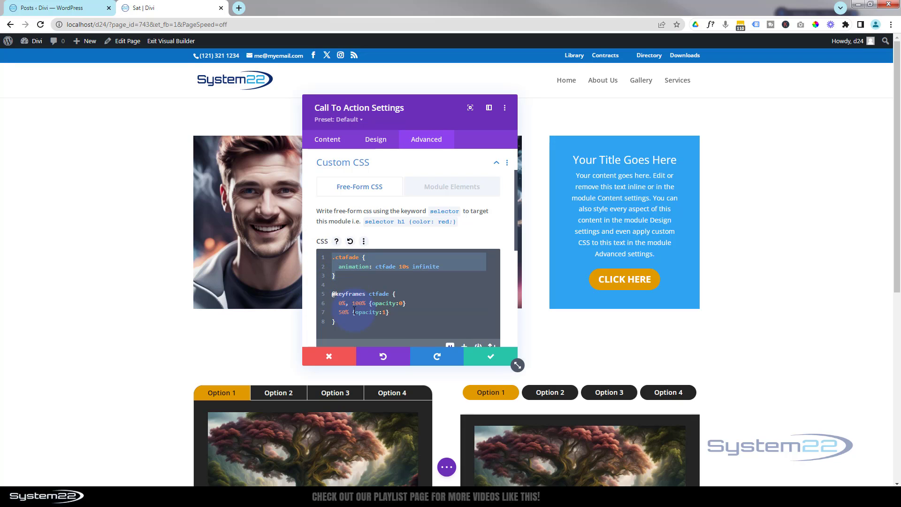
{"action": "left_click", "coordinate": [341, 321]}
{"action": "key", "text": "Return"}
{"action": "key", "text": "Return"}
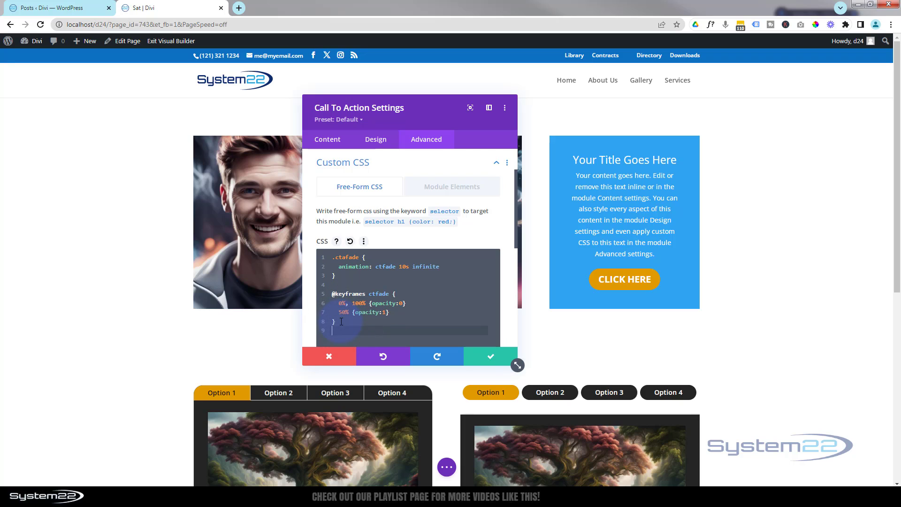
{"action": "key", "text": "ctrl+v"}
{"action": "scroll", "coordinate": [341, 322], "scroll_direction": "down", "scroll_amount": 2}
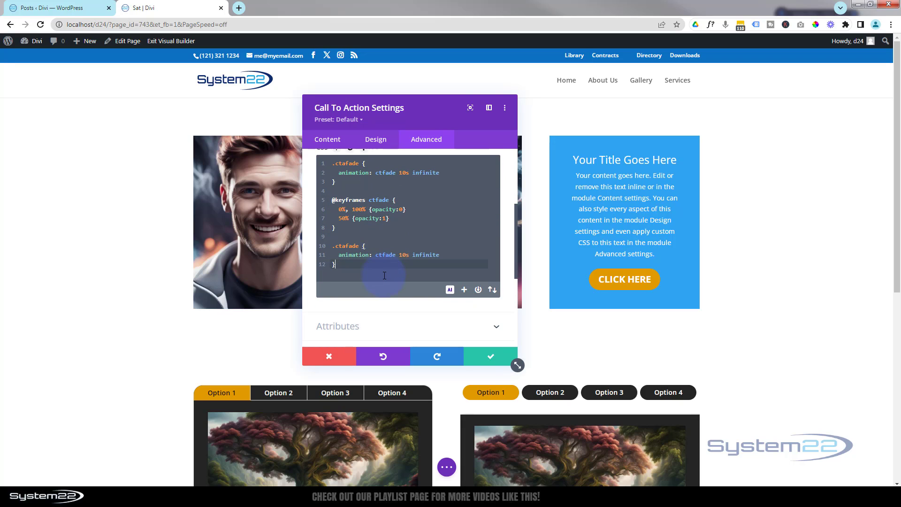
- Change the copied rule's selector to .ctafade:hover and its declaration to "animation: none;"
{"action": "left_click", "coordinate": [358, 245]}
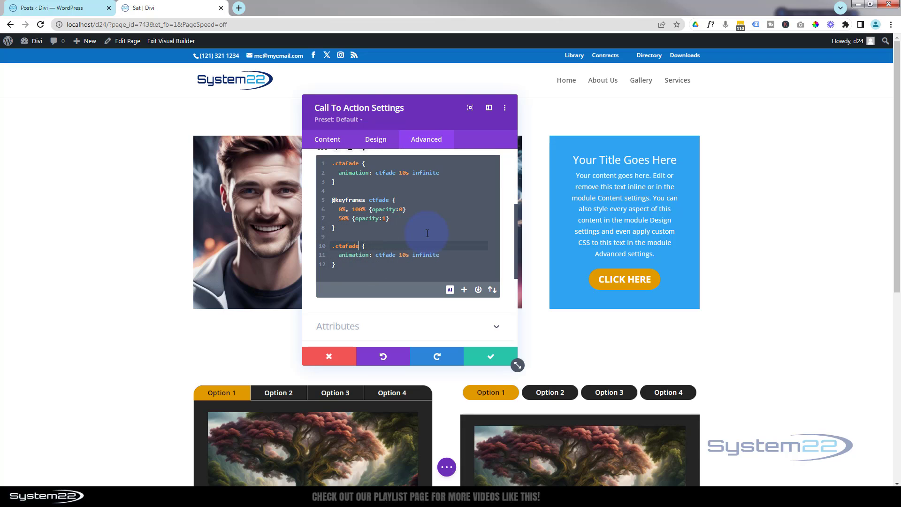
{"action": "type", "text": ":hover"}
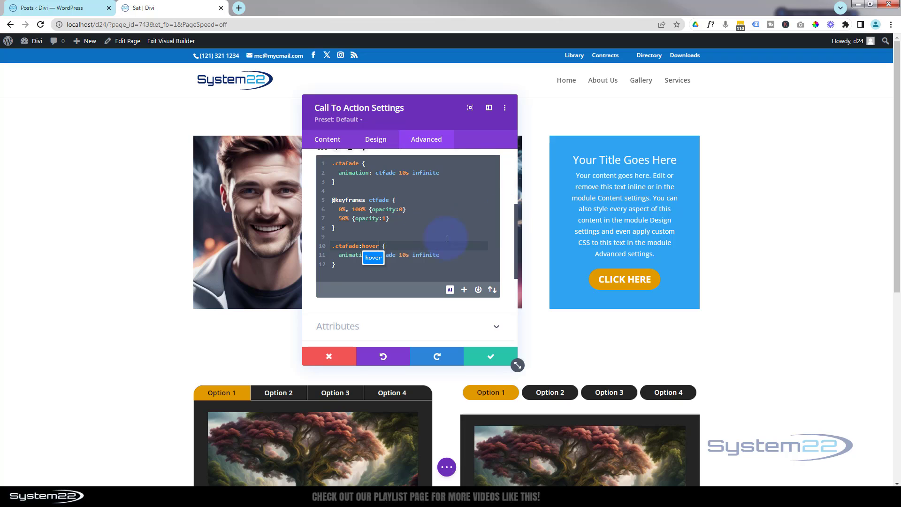
{"action": "left_click", "coordinate": [407, 269]}
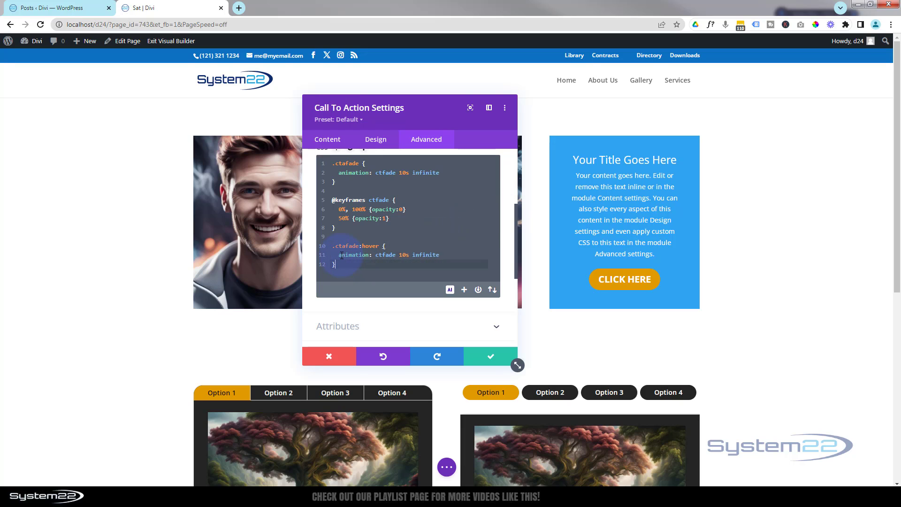
{"action": "left_click_drag", "start_coordinate": [374, 256], "coordinate": [440, 259]}
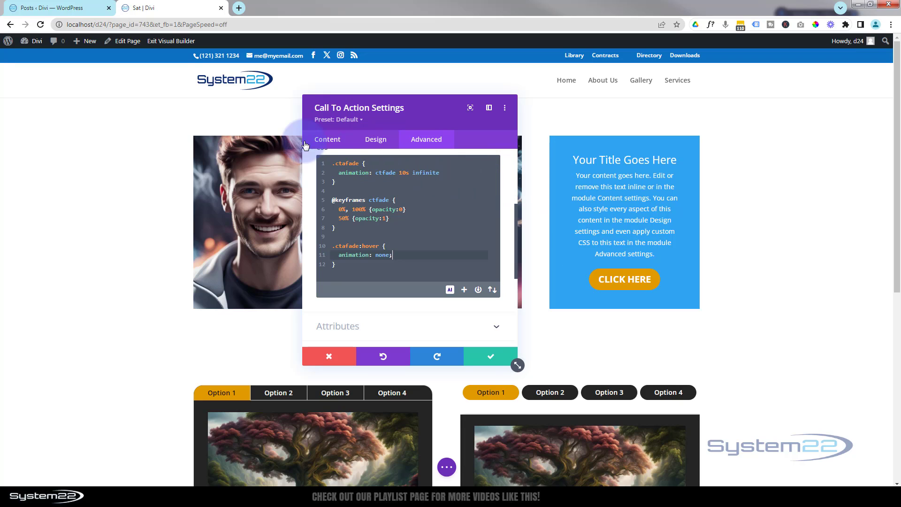
- Set the Call To Action's background to the saved dark blue with reduced opacity, rgba(12,113,195,0.76)
{"action": "left_click", "coordinate": [323, 141]}
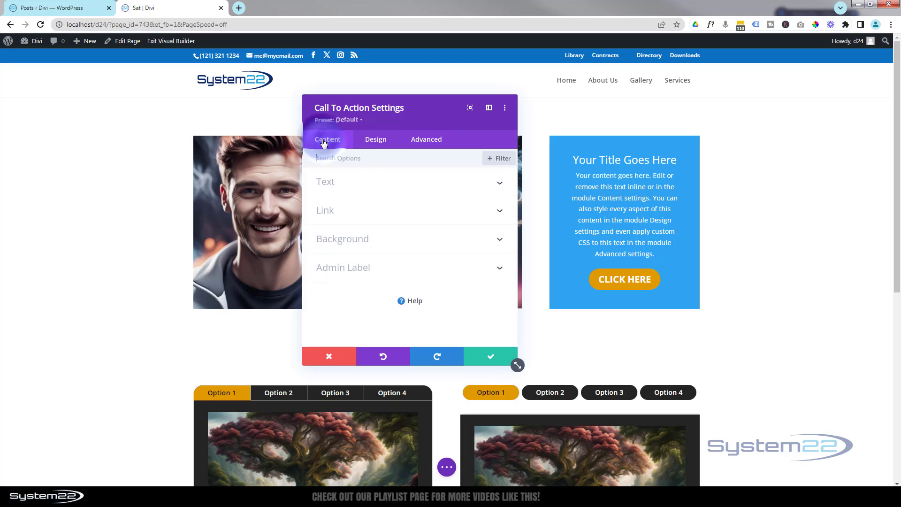
{"action": "left_click", "coordinate": [352, 245]}
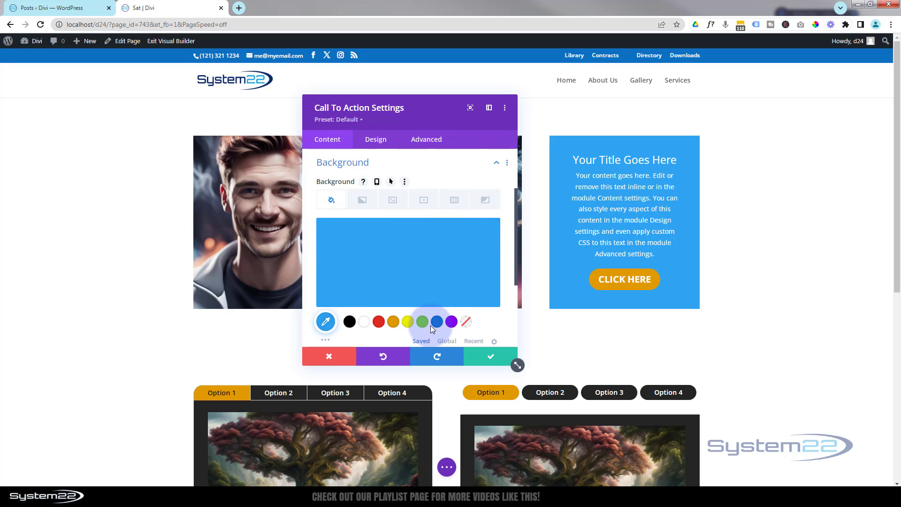
{"action": "left_click", "coordinate": [438, 323]}
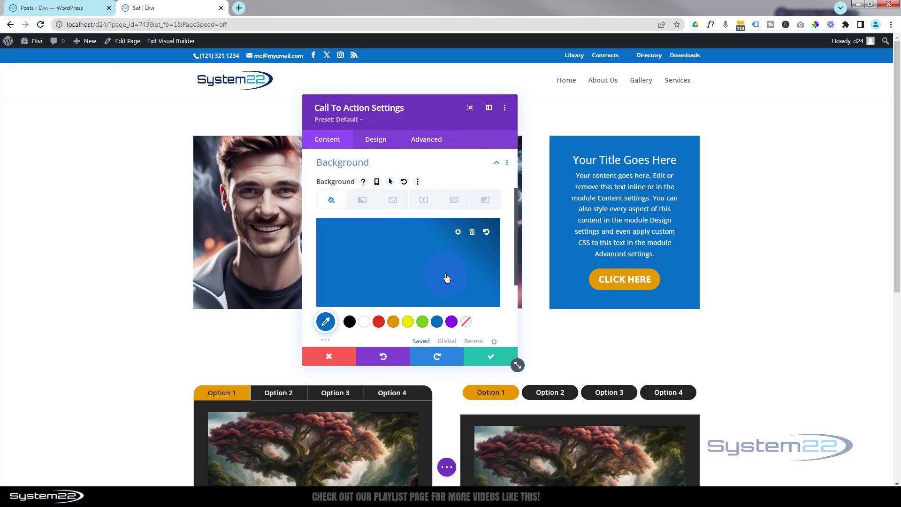
{"action": "left_click", "coordinate": [487, 233]}
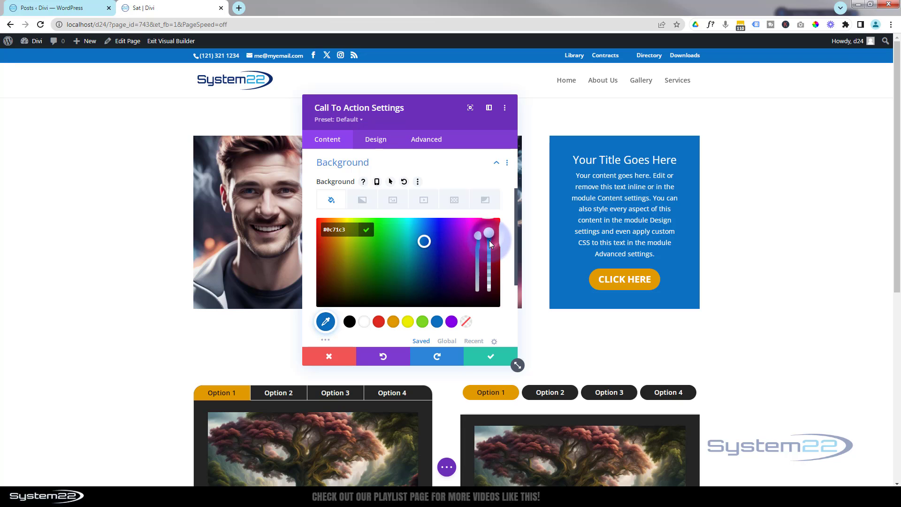
{"action": "left_click", "coordinate": [488, 244]}
{"action": "left_click_drag", "start_coordinate": [489, 246], "coordinate": [489, 253]}
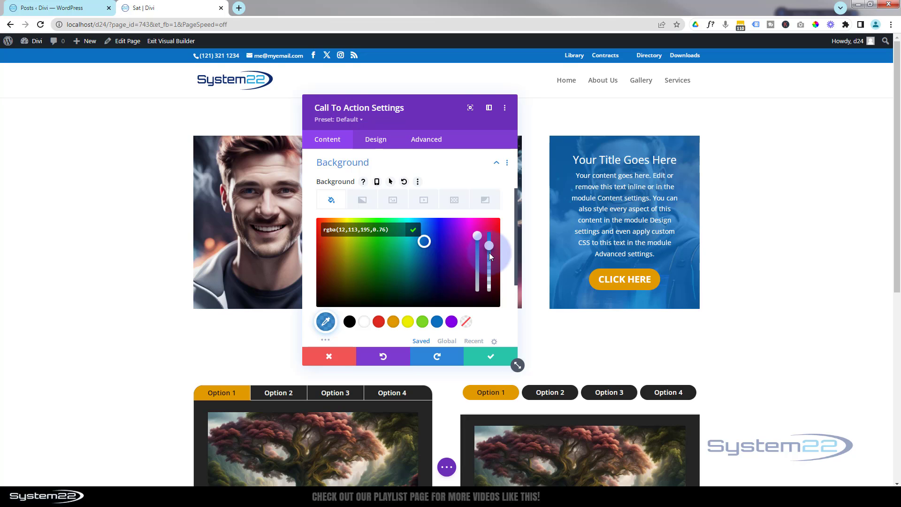
- Assign the CSS class ctafade to the third Call To Action module and save its settings
{"action": "left_click", "coordinate": [427, 142]}
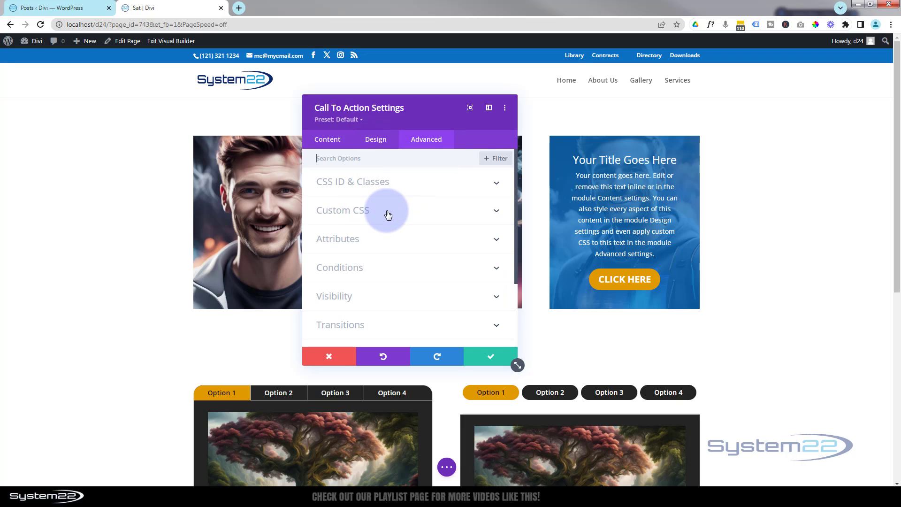
{"action": "left_click", "coordinate": [387, 215]}
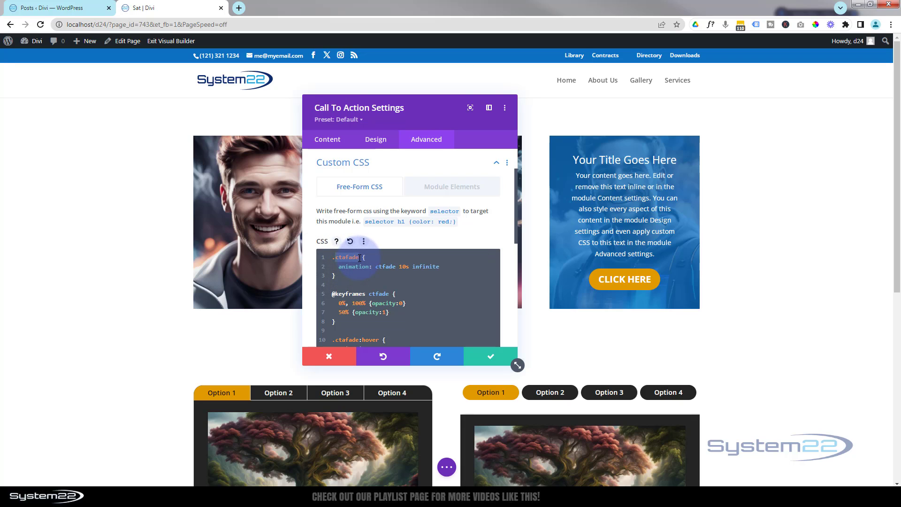
{"action": "double_click", "coordinate": [336, 258]}
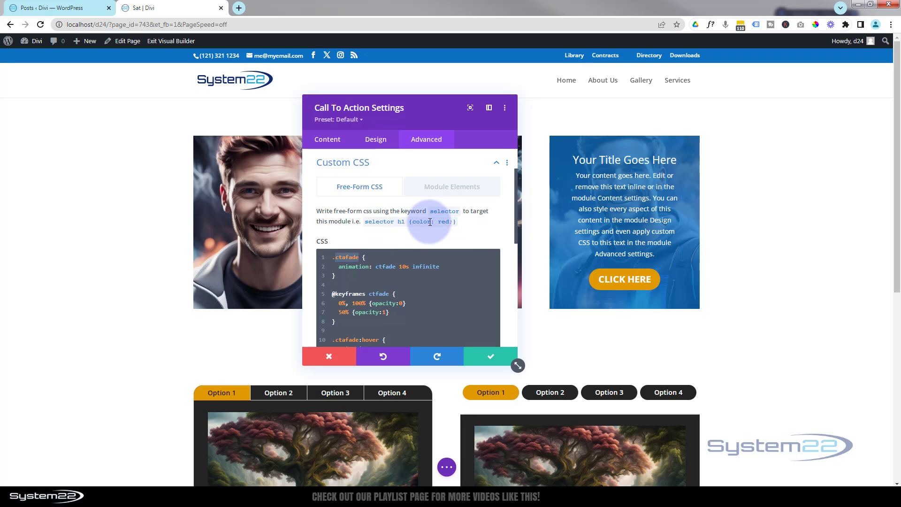
{"action": "scroll", "coordinate": [393, 216], "scroll_direction": "up", "scroll_amount": 1}
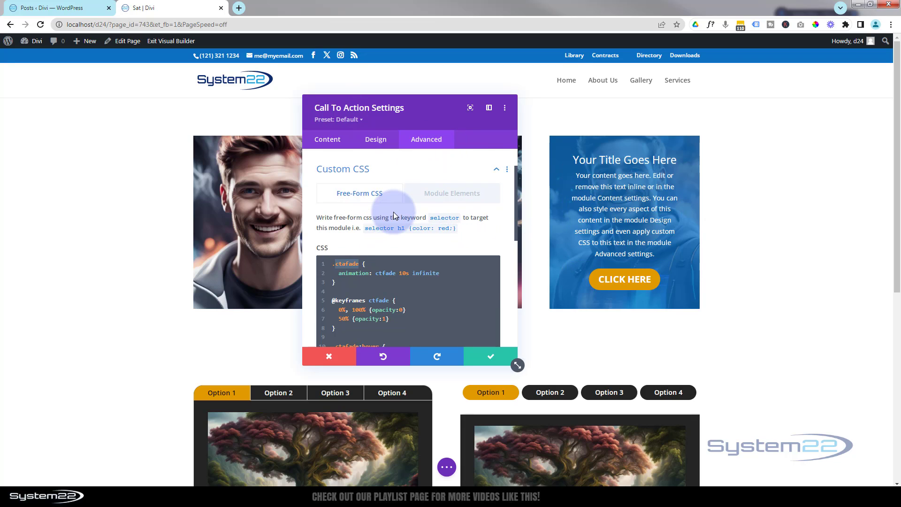
{"action": "scroll", "coordinate": [393, 212], "scroll_direction": "up", "scroll_amount": 2}
{"action": "left_click", "coordinate": [397, 187]}
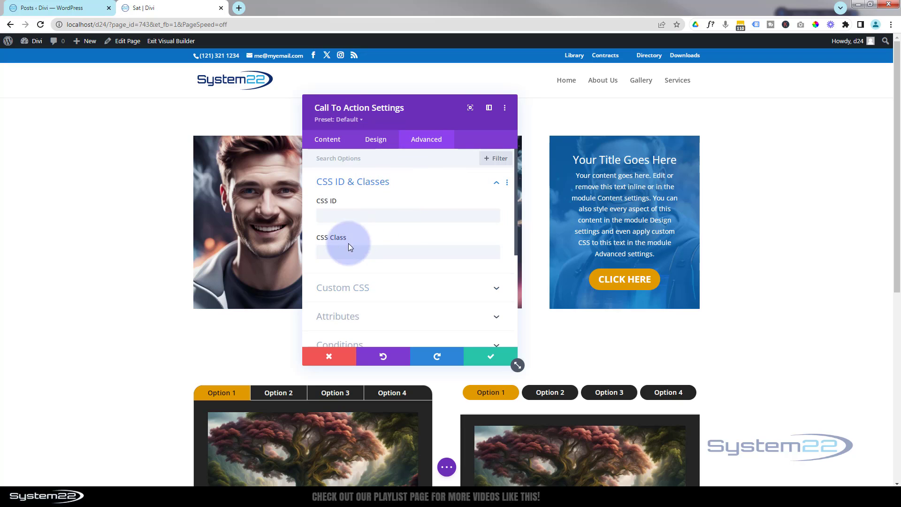
{"action": "left_click", "coordinate": [331, 252]}
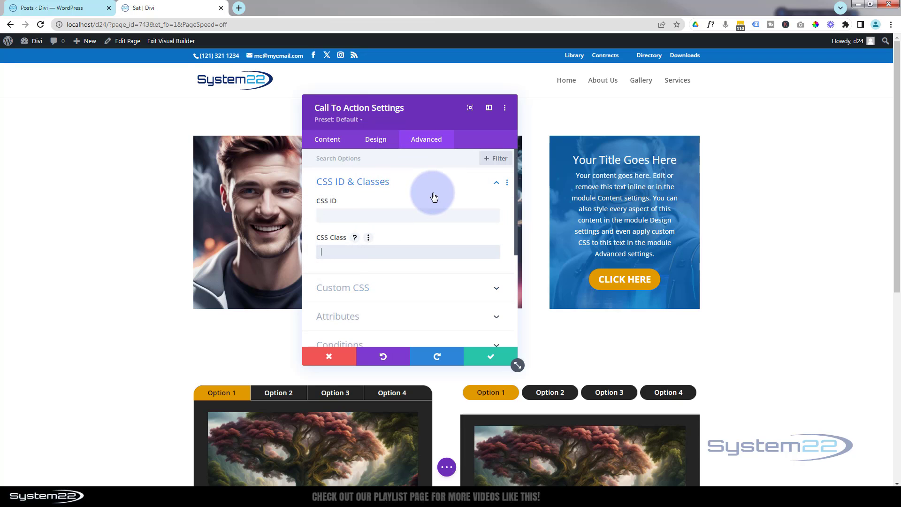
{"action": "type", "text": "ctafade"}
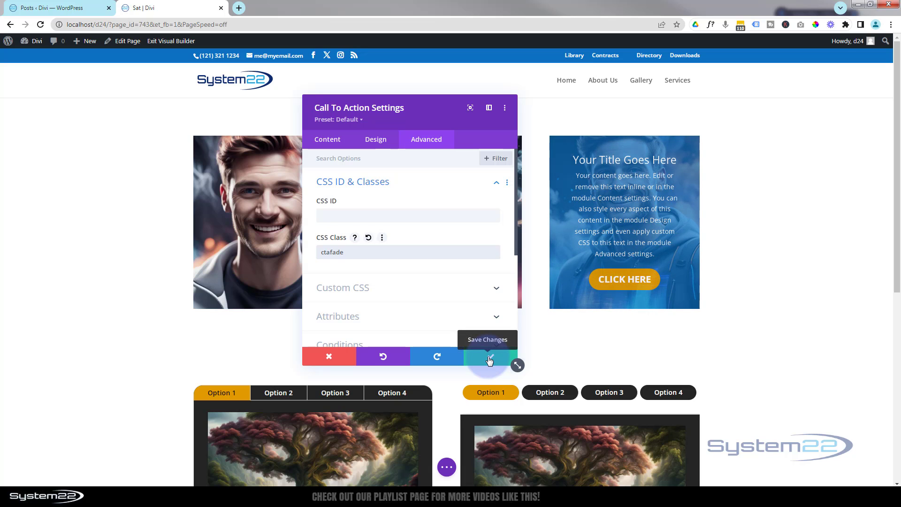
{"action": "left_click", "coordinate": [489, 360]}
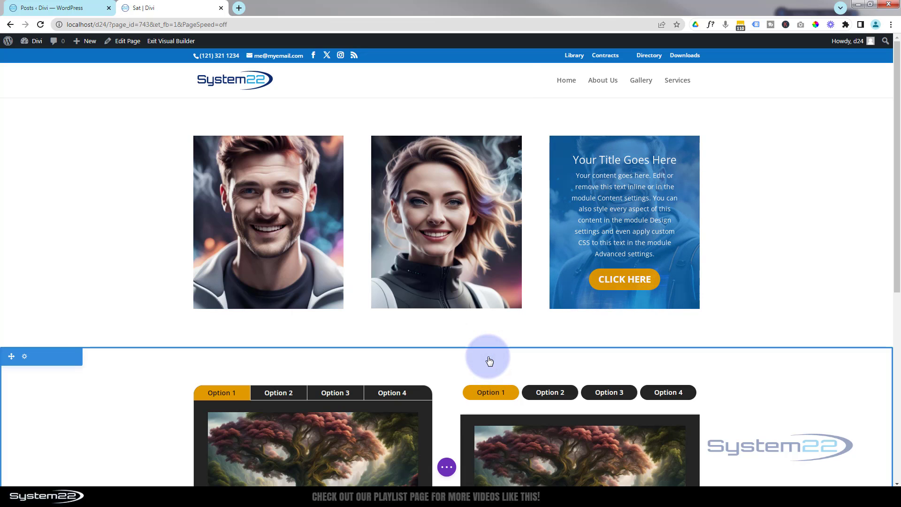
- Save the page as a draft and exit the visual builder
{"action": "left_click", "coordinate": [446, 467]}
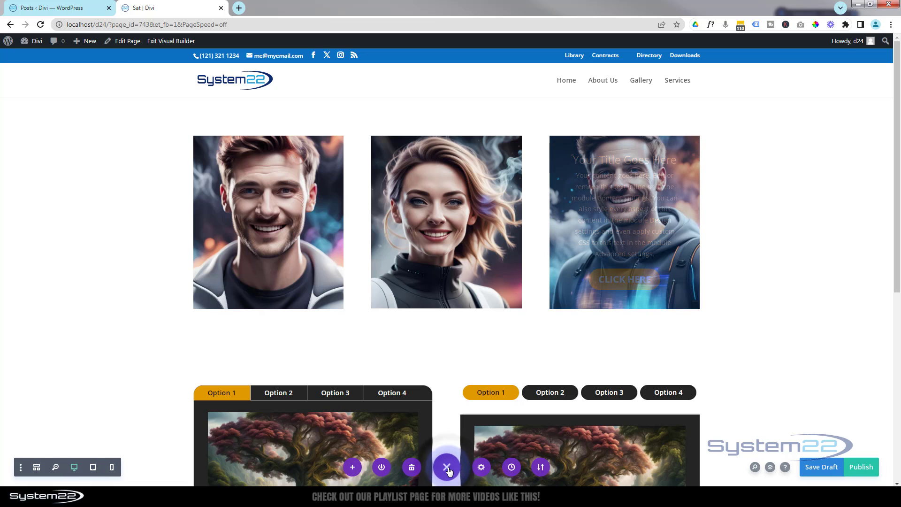
{"action": "left_click", "coordinate": [817, 469]}
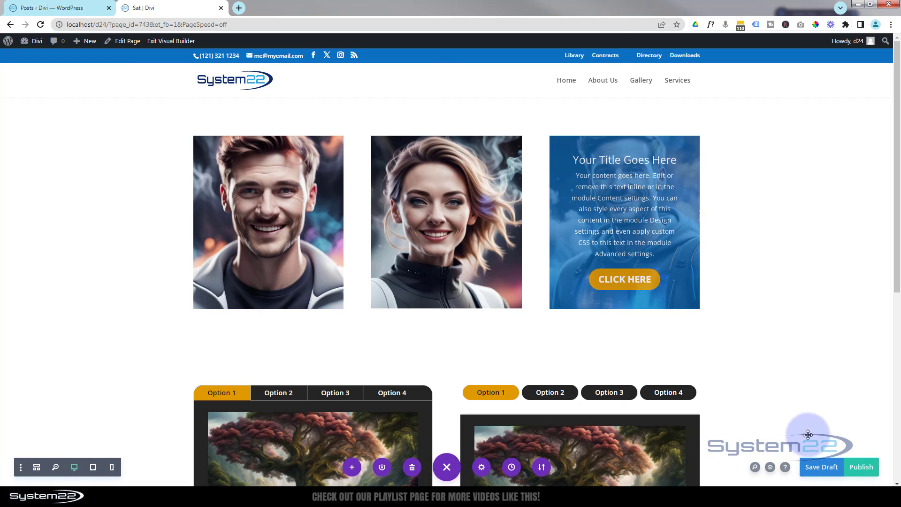
{"action": "left_click", "coordinate": [165, 43]}
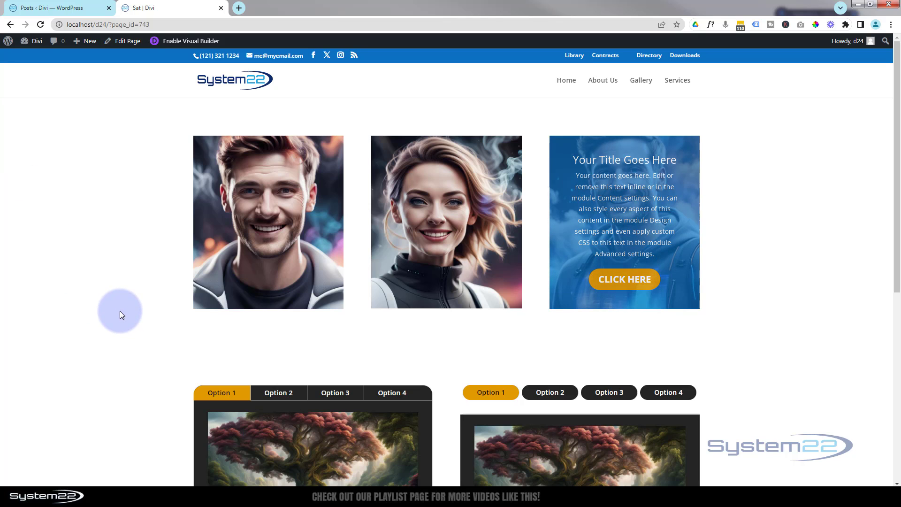
- Test the hover reveals of the first and second Call To Action cards on the front-end page
{"action": "mouse_move", "coordinate": [261, 240]}
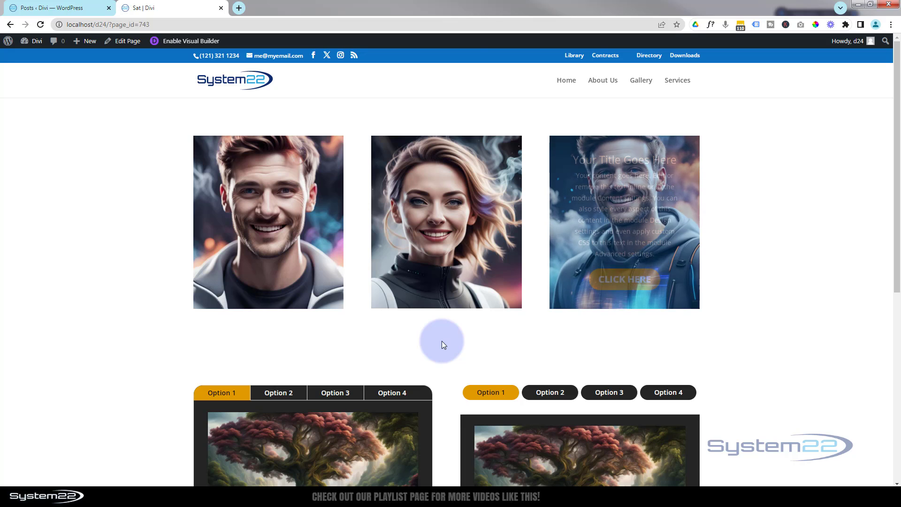
{"action": "mouse_move", "coordinate": [442, 272]}
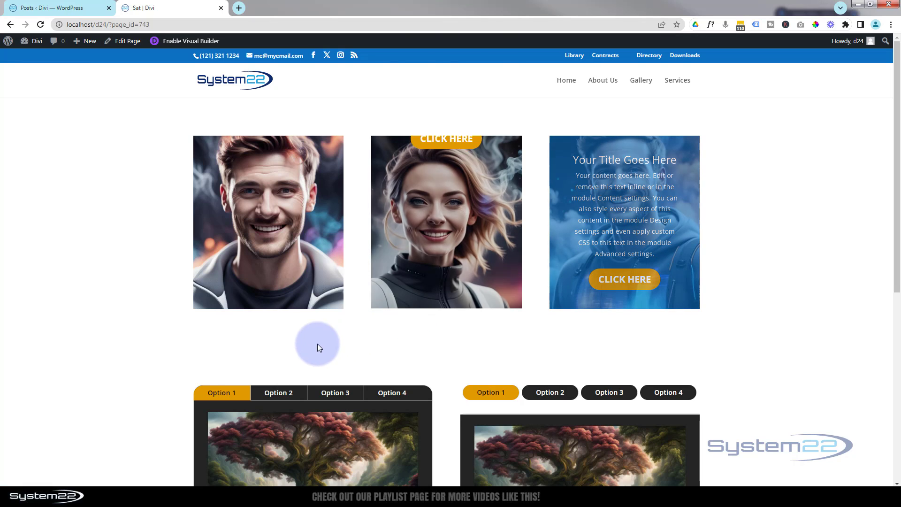
{"action": "mouse_move", "coordinate": [270, 276]}
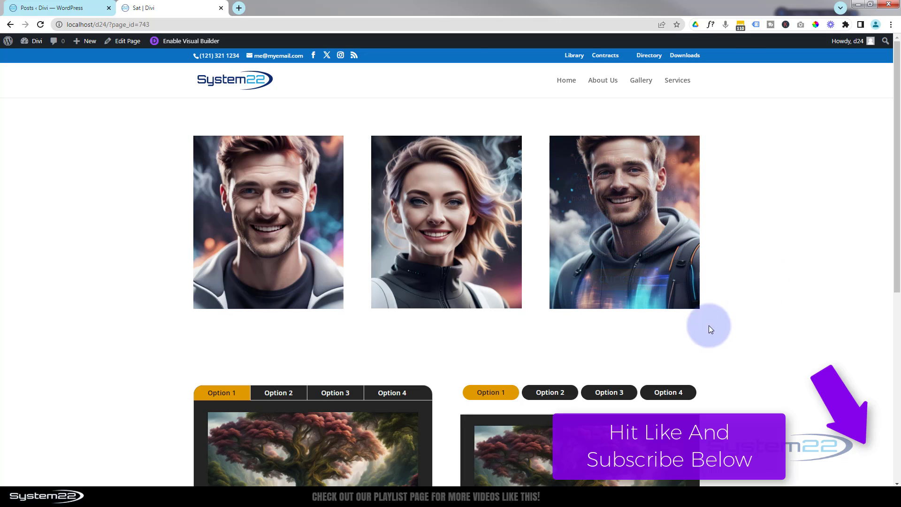
{"action": "mouse_move", "coordinate": [449, 288]}
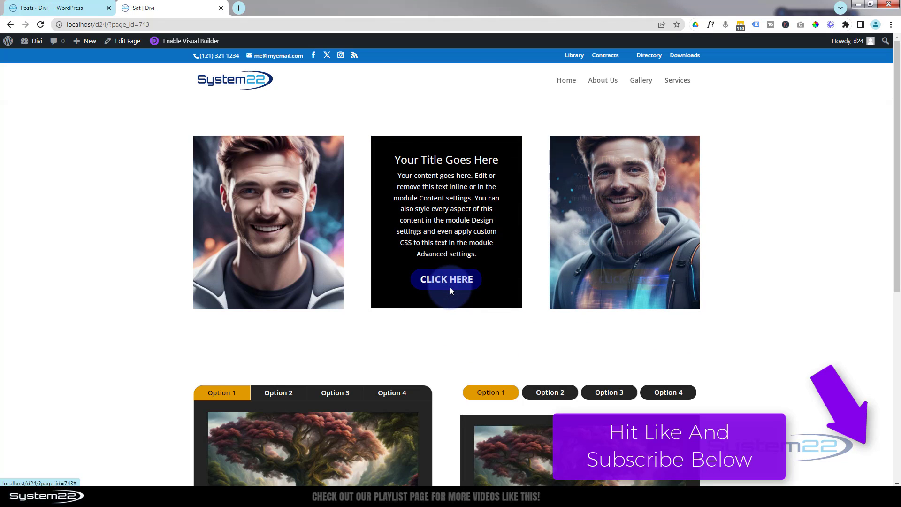